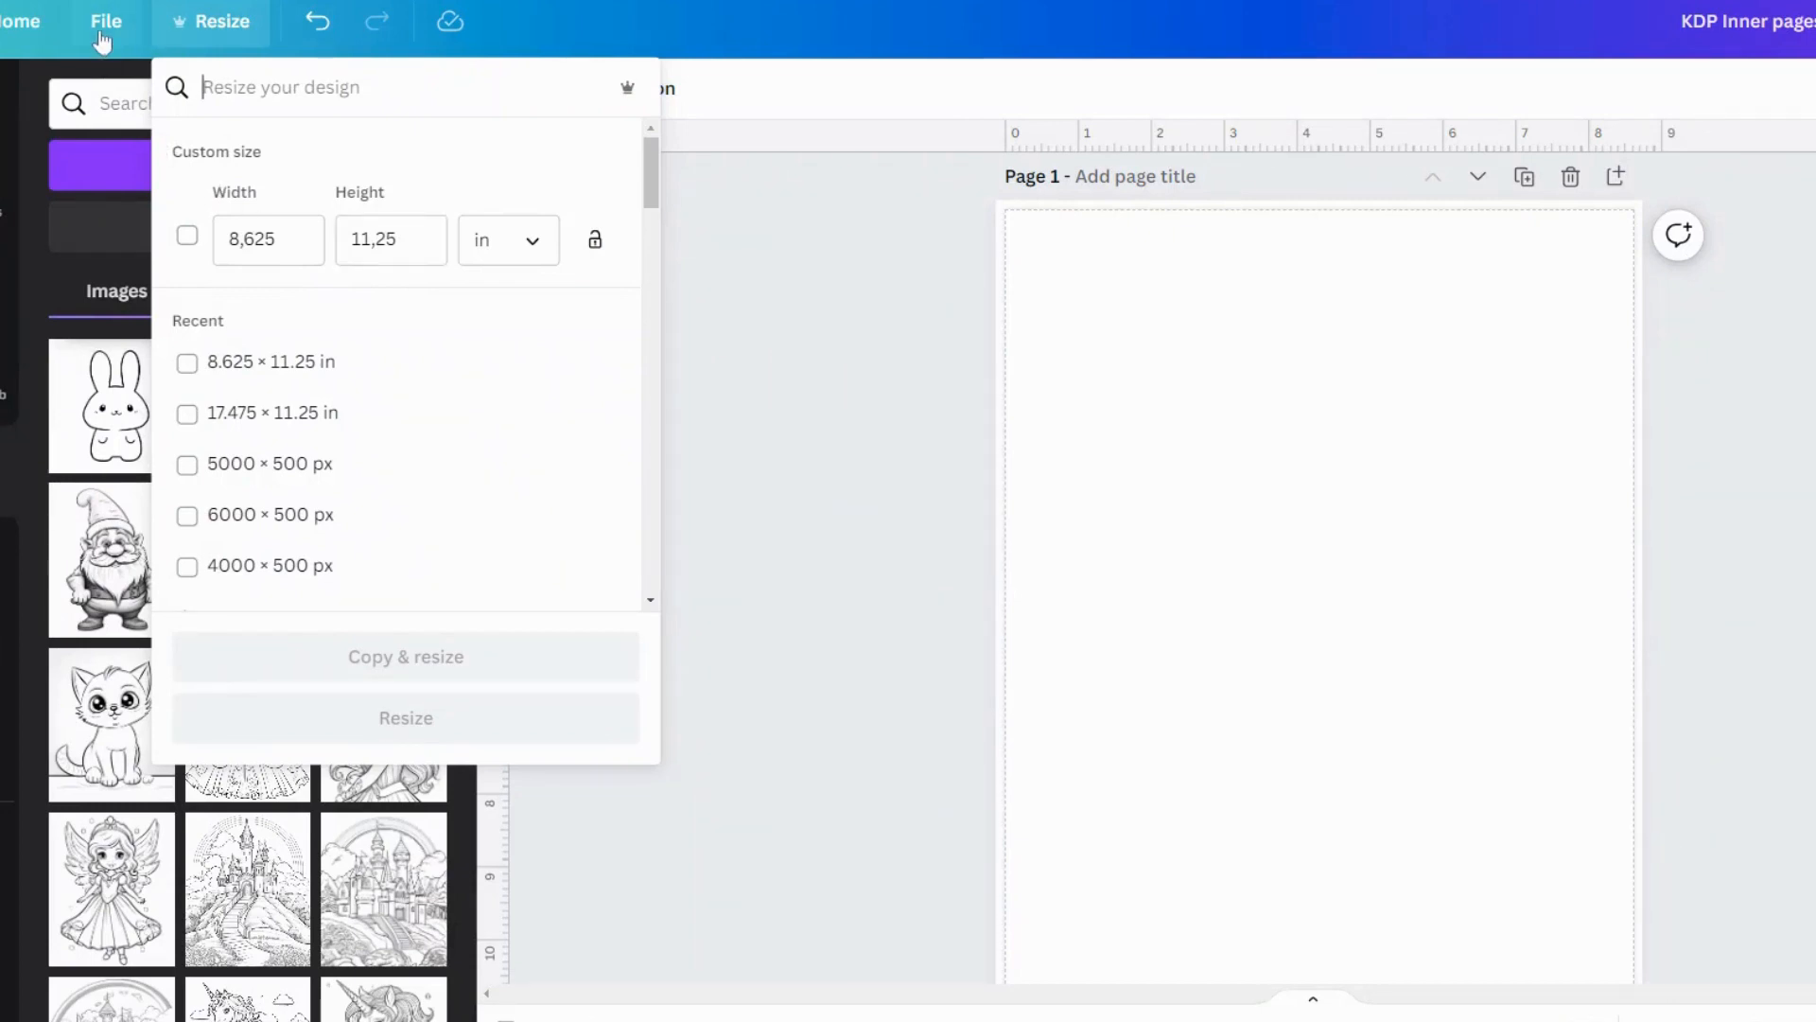
Check in the design's view settings whether the print bleed is set to be shown
click(102, 28)
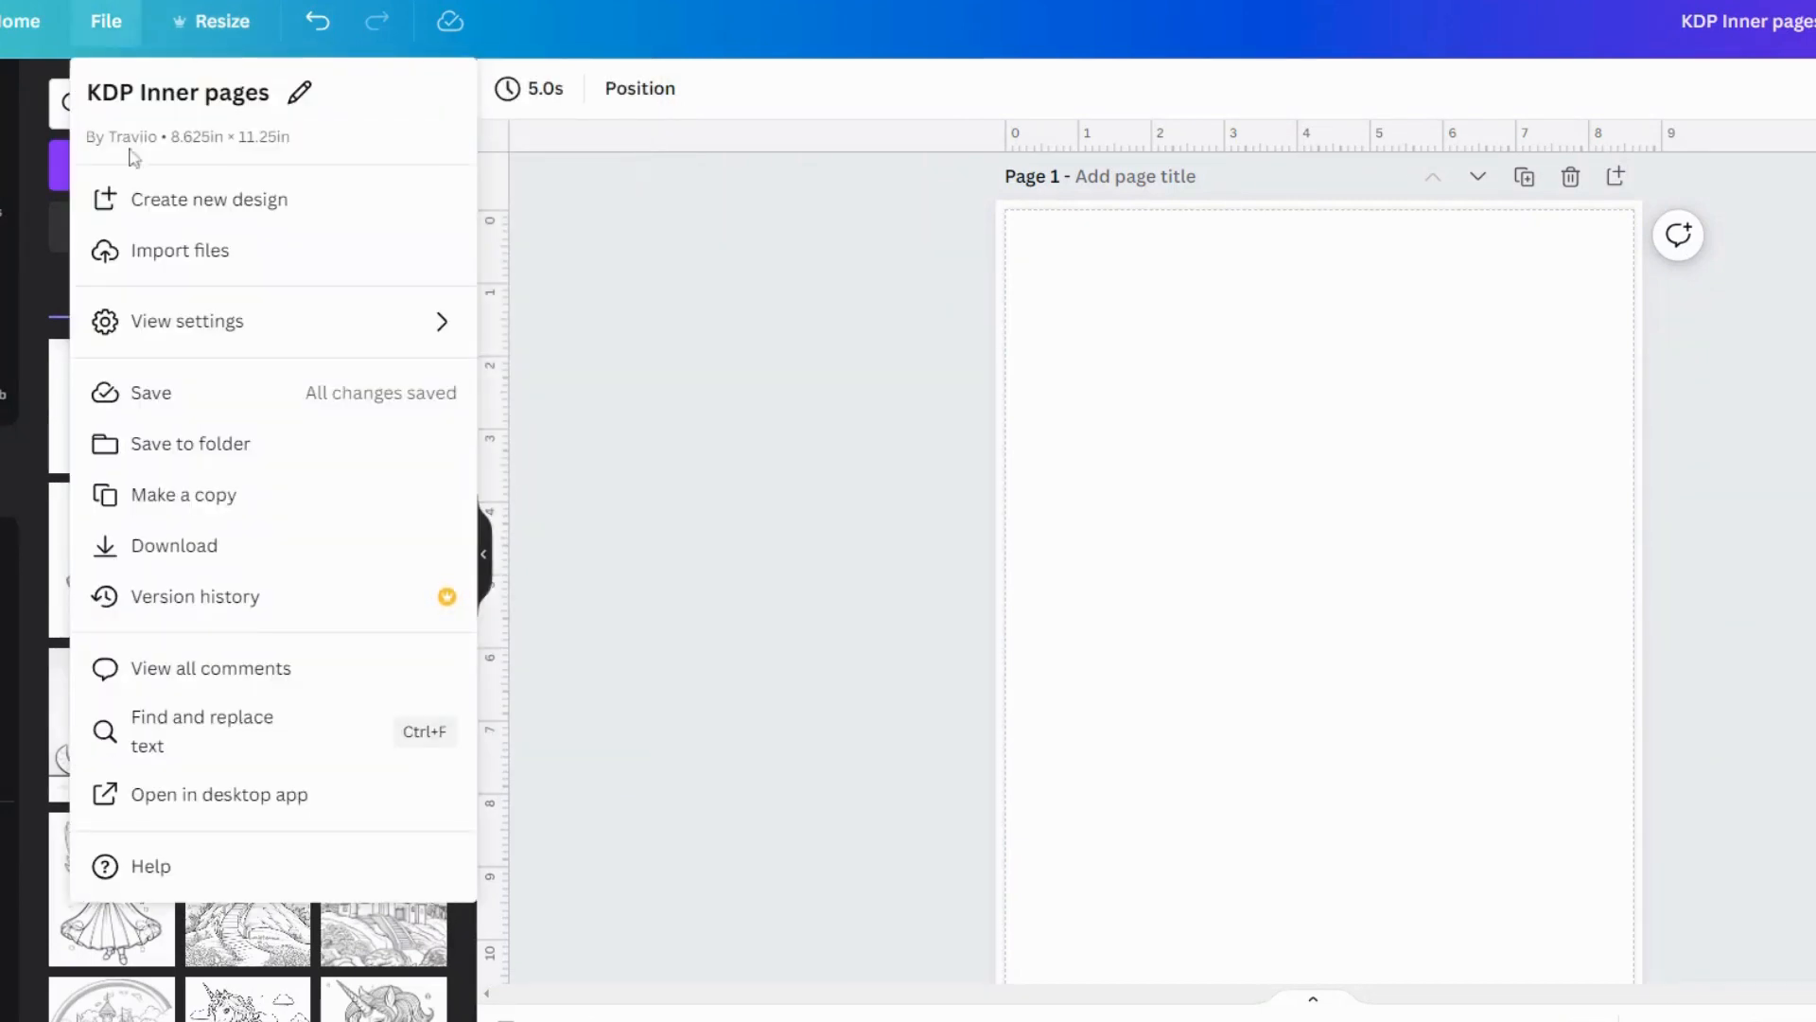
mouse_move(154, 327)
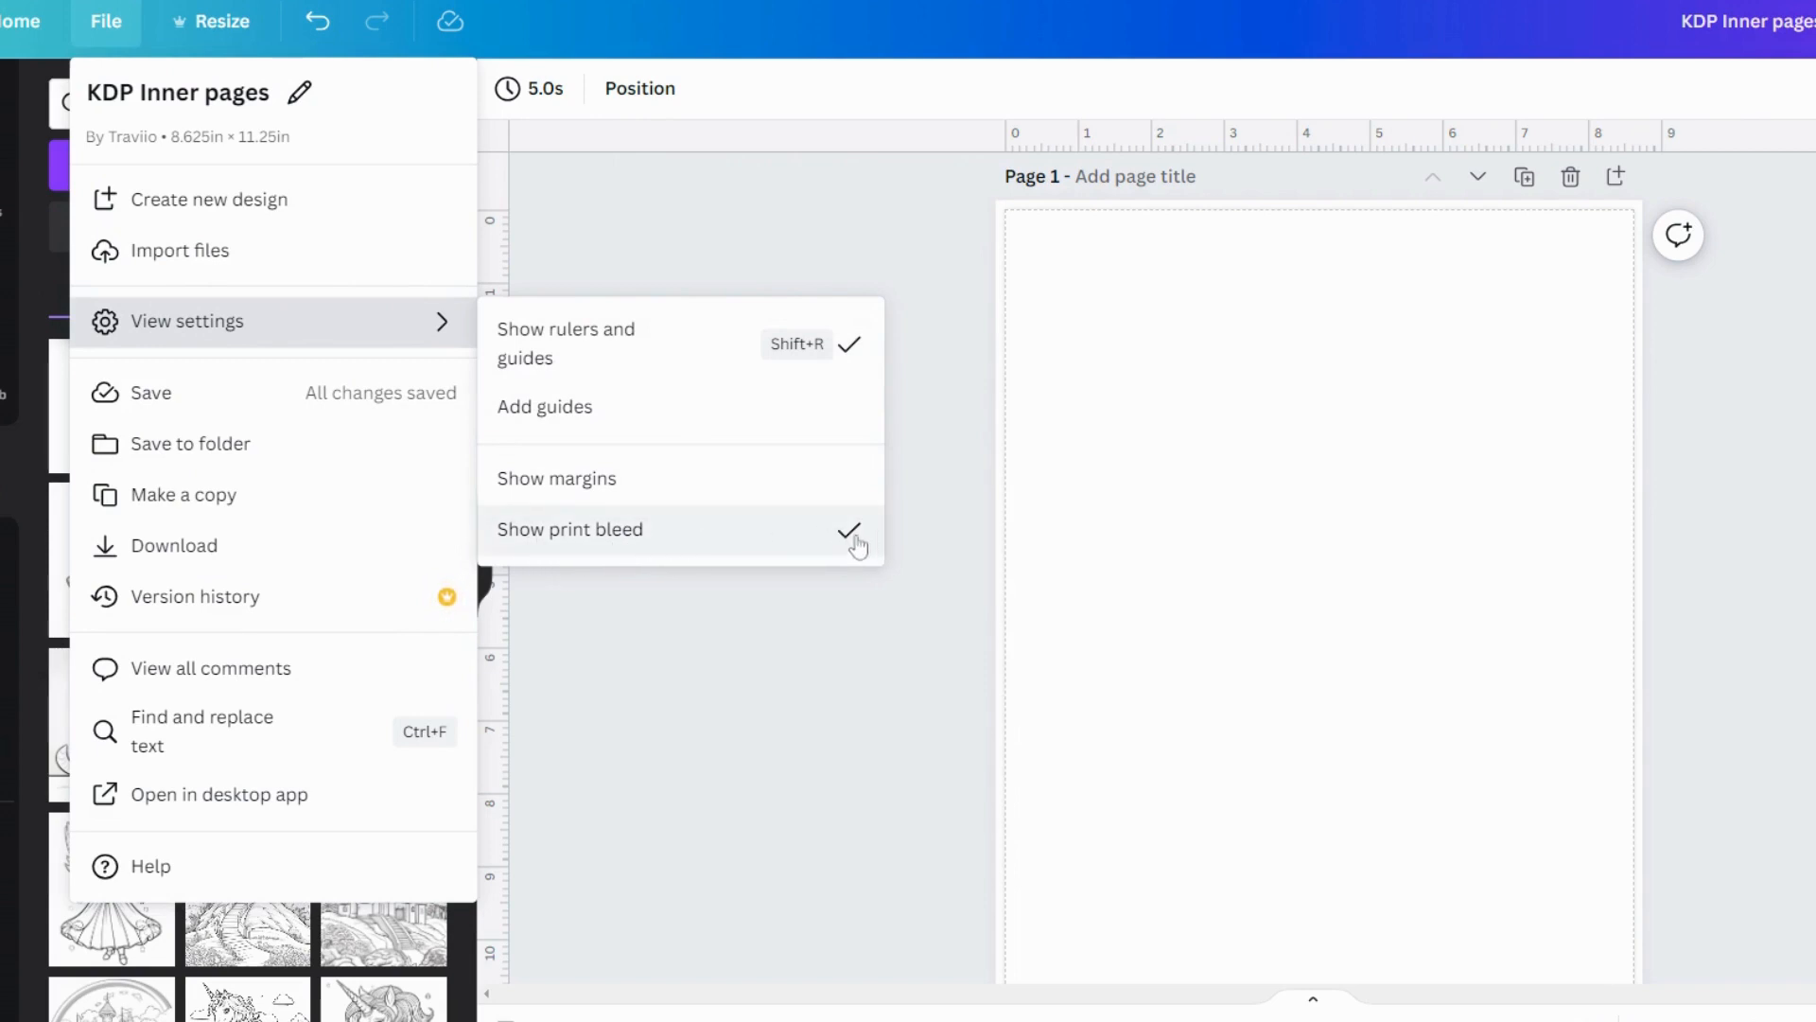
click(815, 204)
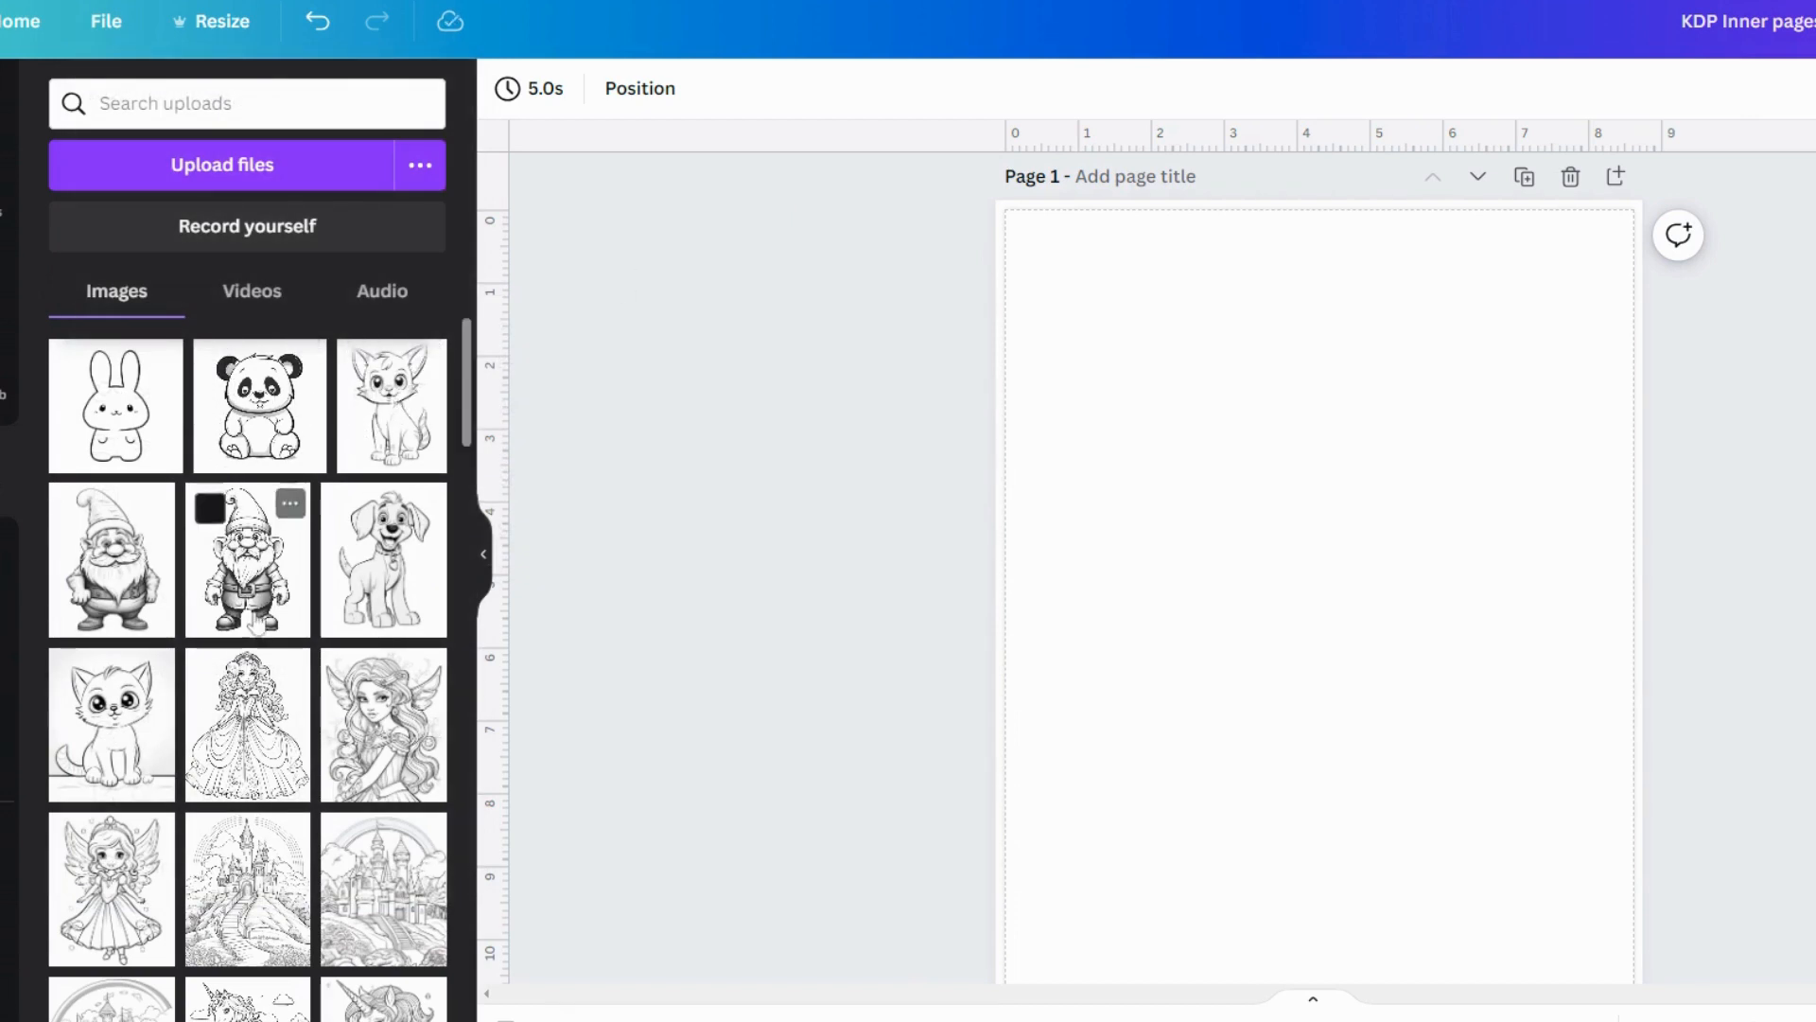
Add the uploaded long-haired winged fairy image to page 1 and enlarge it to about 9.1 × 11.2 in
click(373, 723)
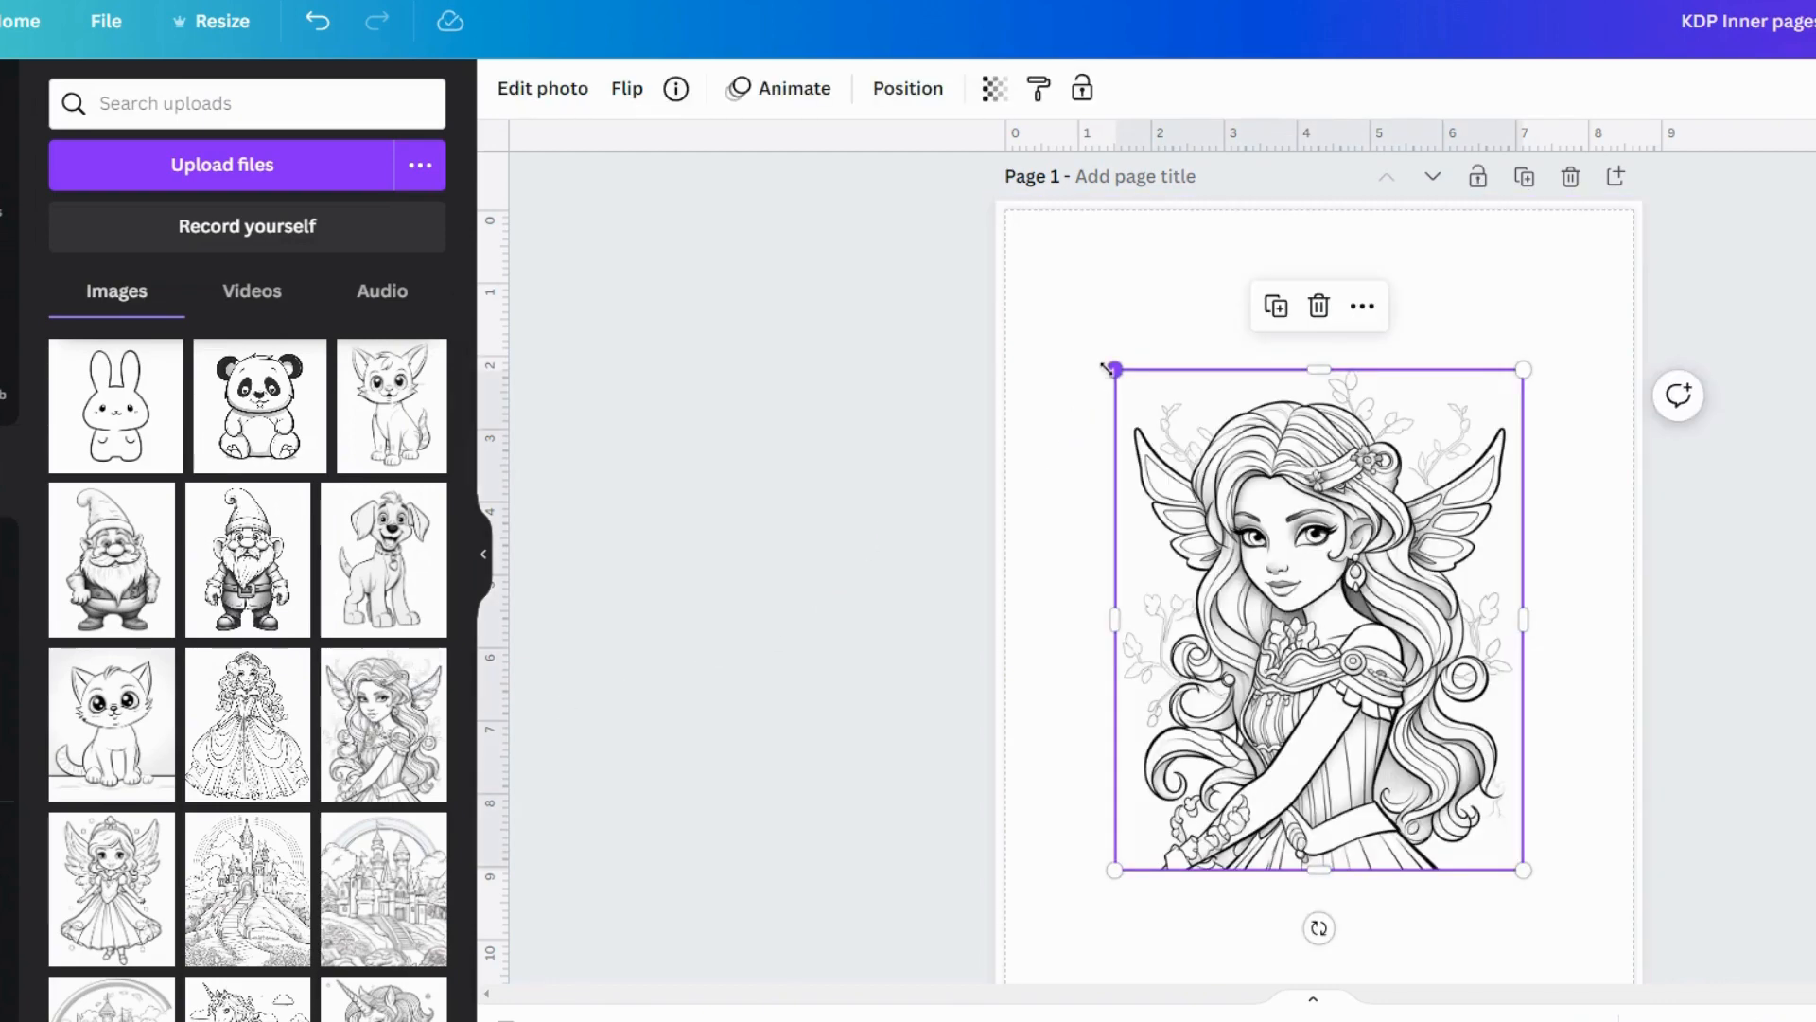
drag(1107, 368, 938, 226)
drag(1523, 870, 1664, 1018)
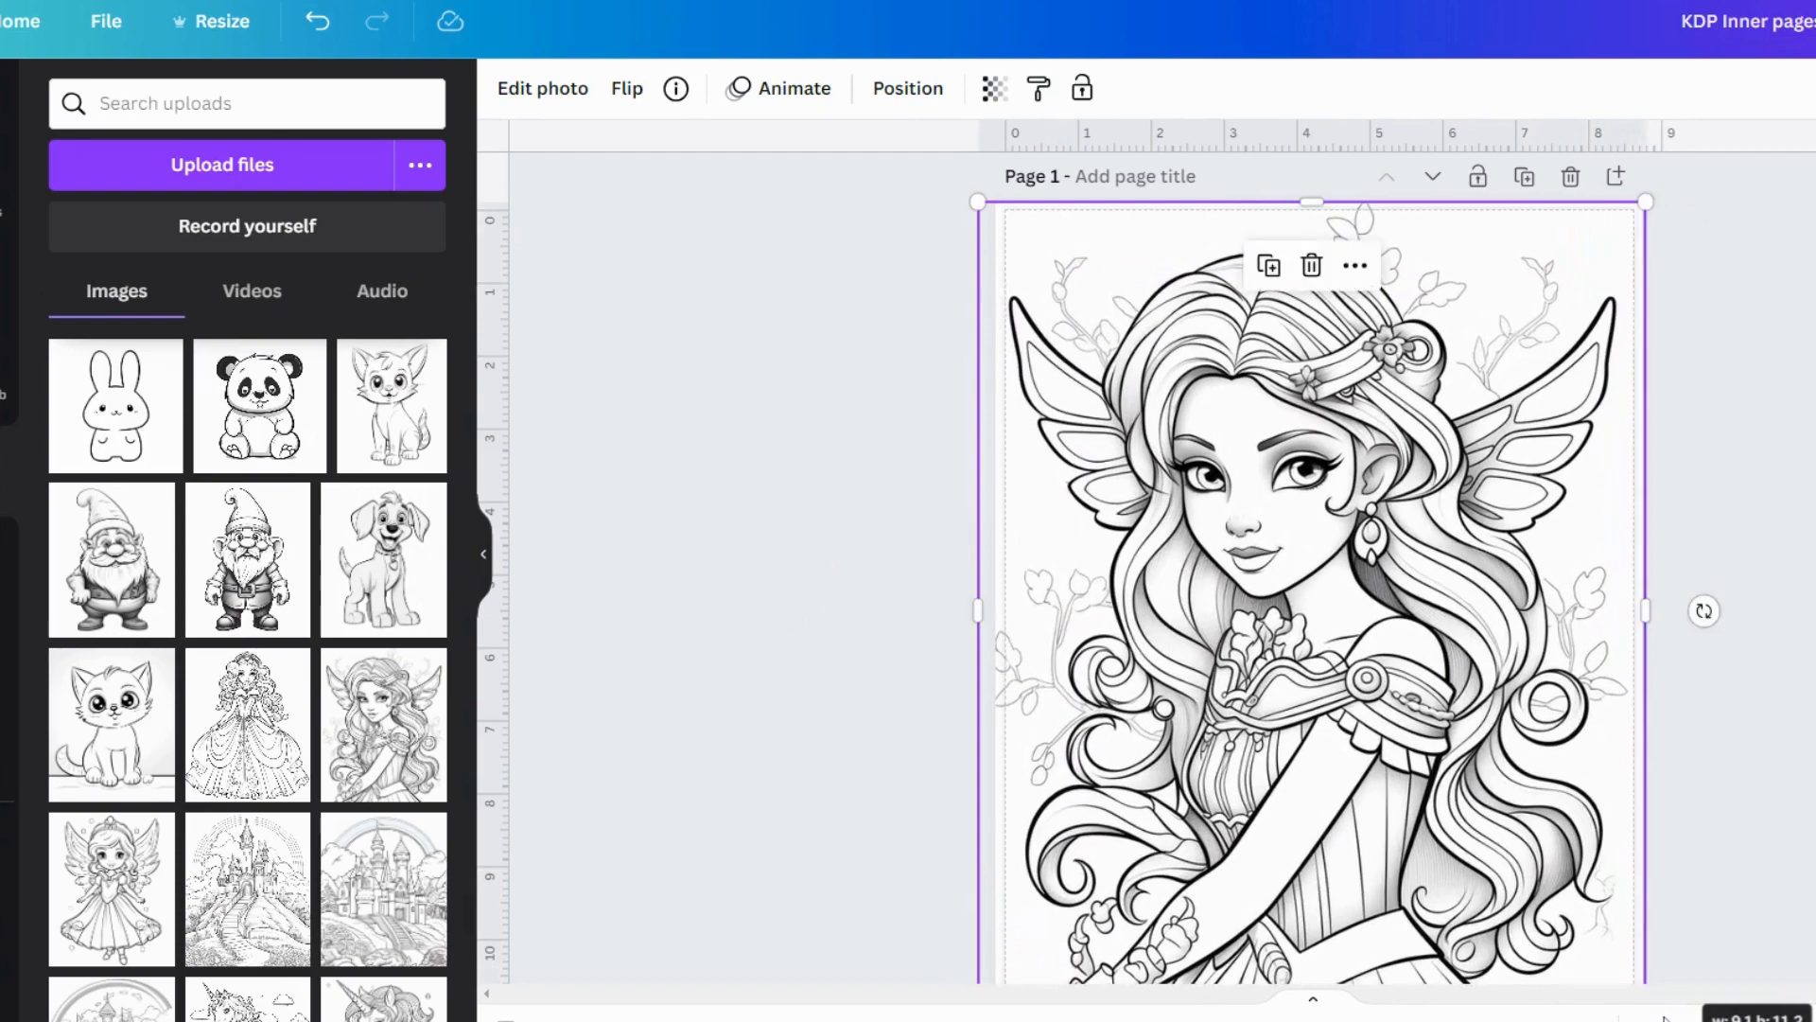
Extend the fairy image past the bleed at the lower edge of page 1 and slightly trim its left side
scroll(963, 596, down, 1)
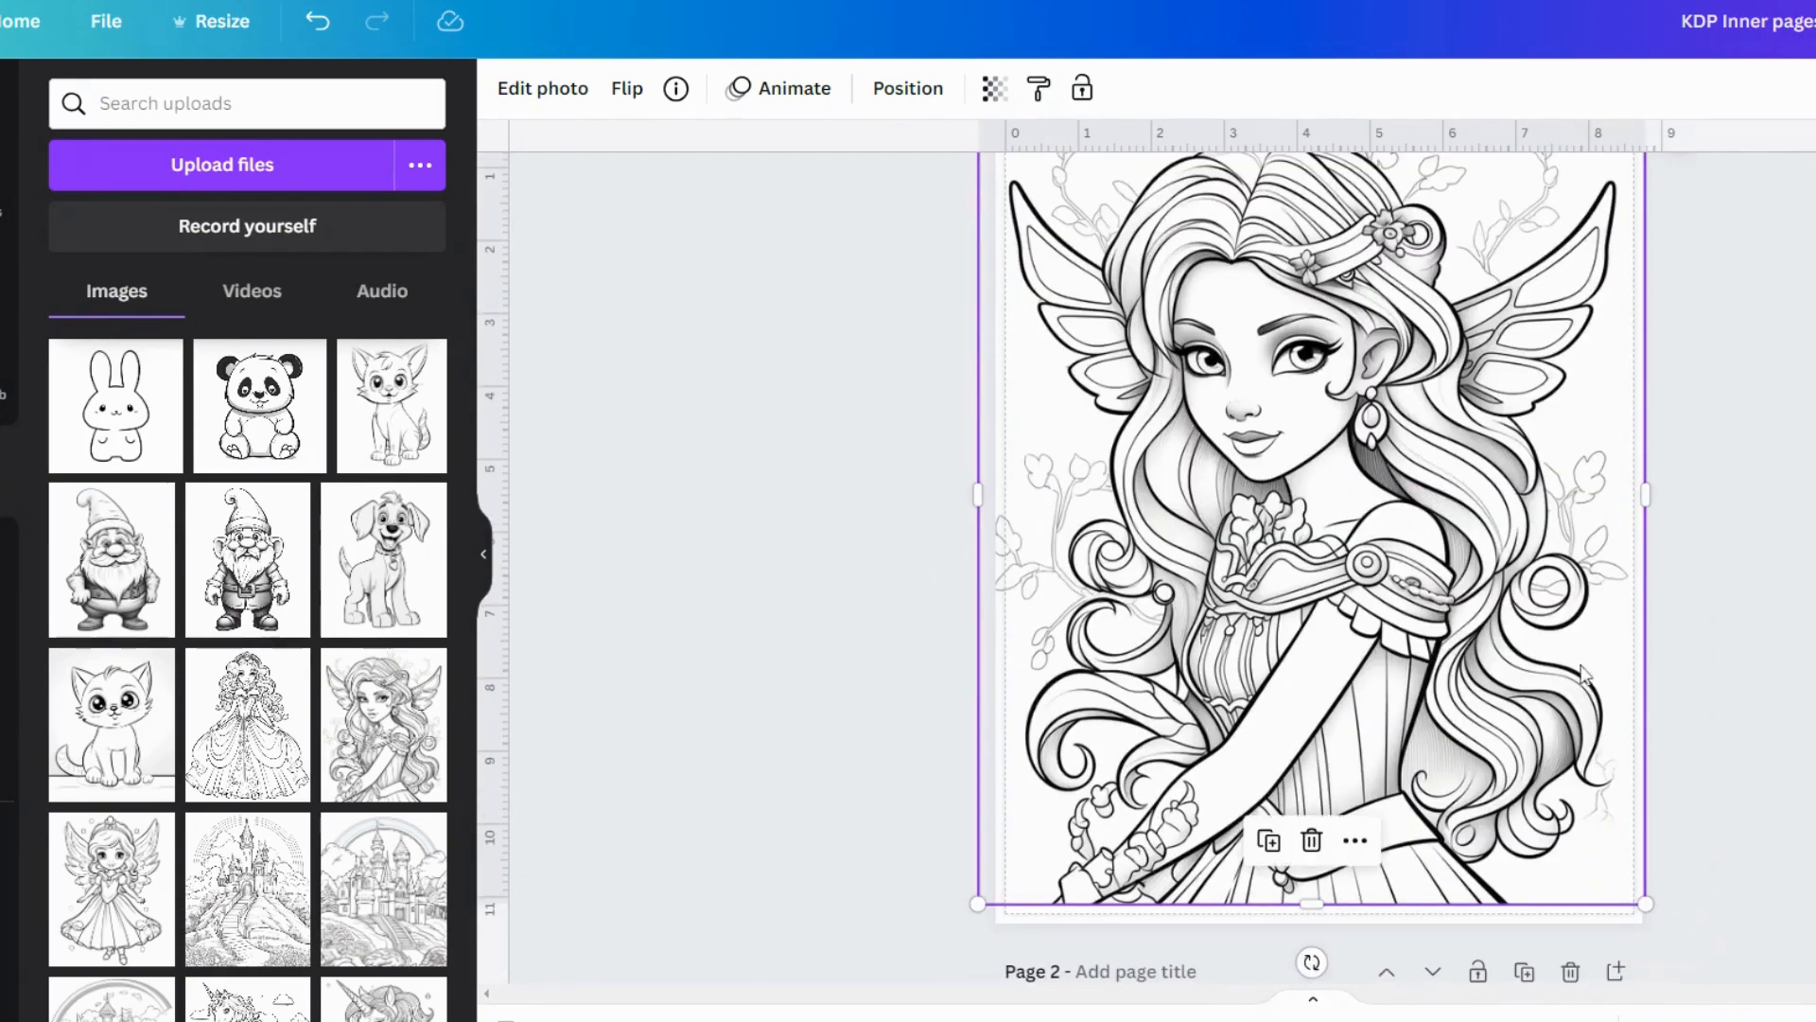
drag(1646, 910, 1662, 925)
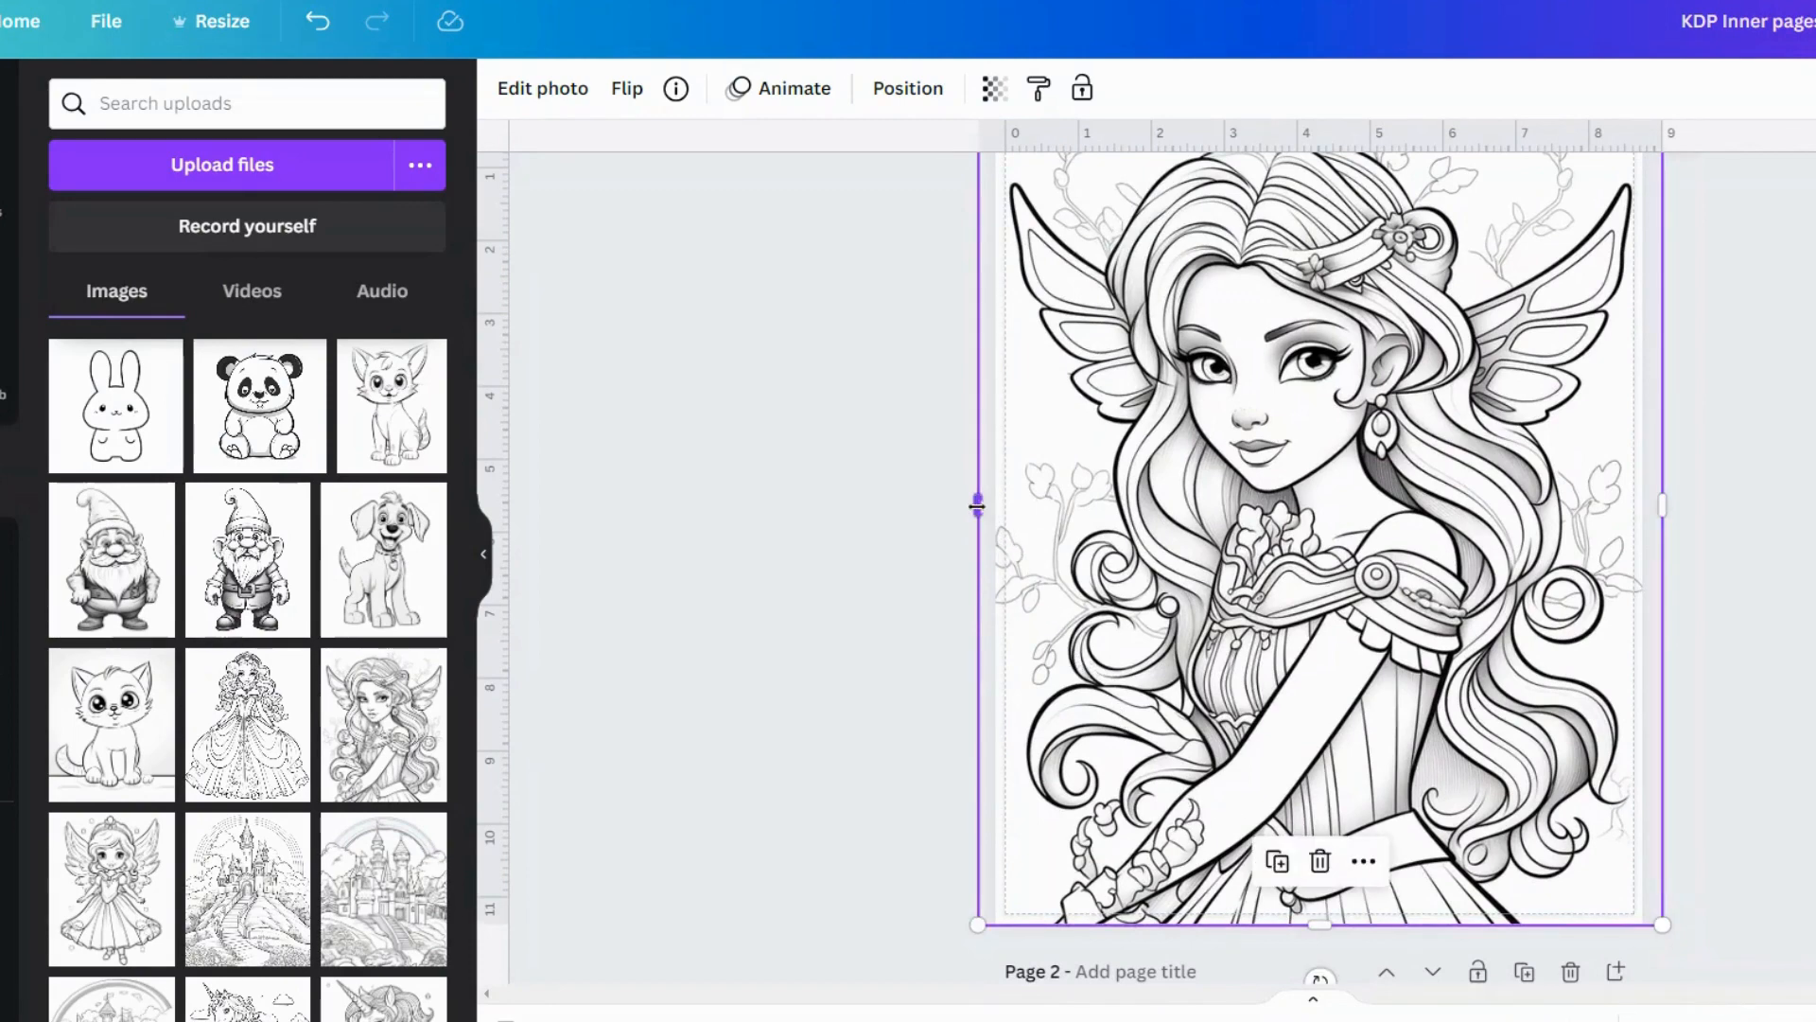
drag(977, 507, 983, 508)
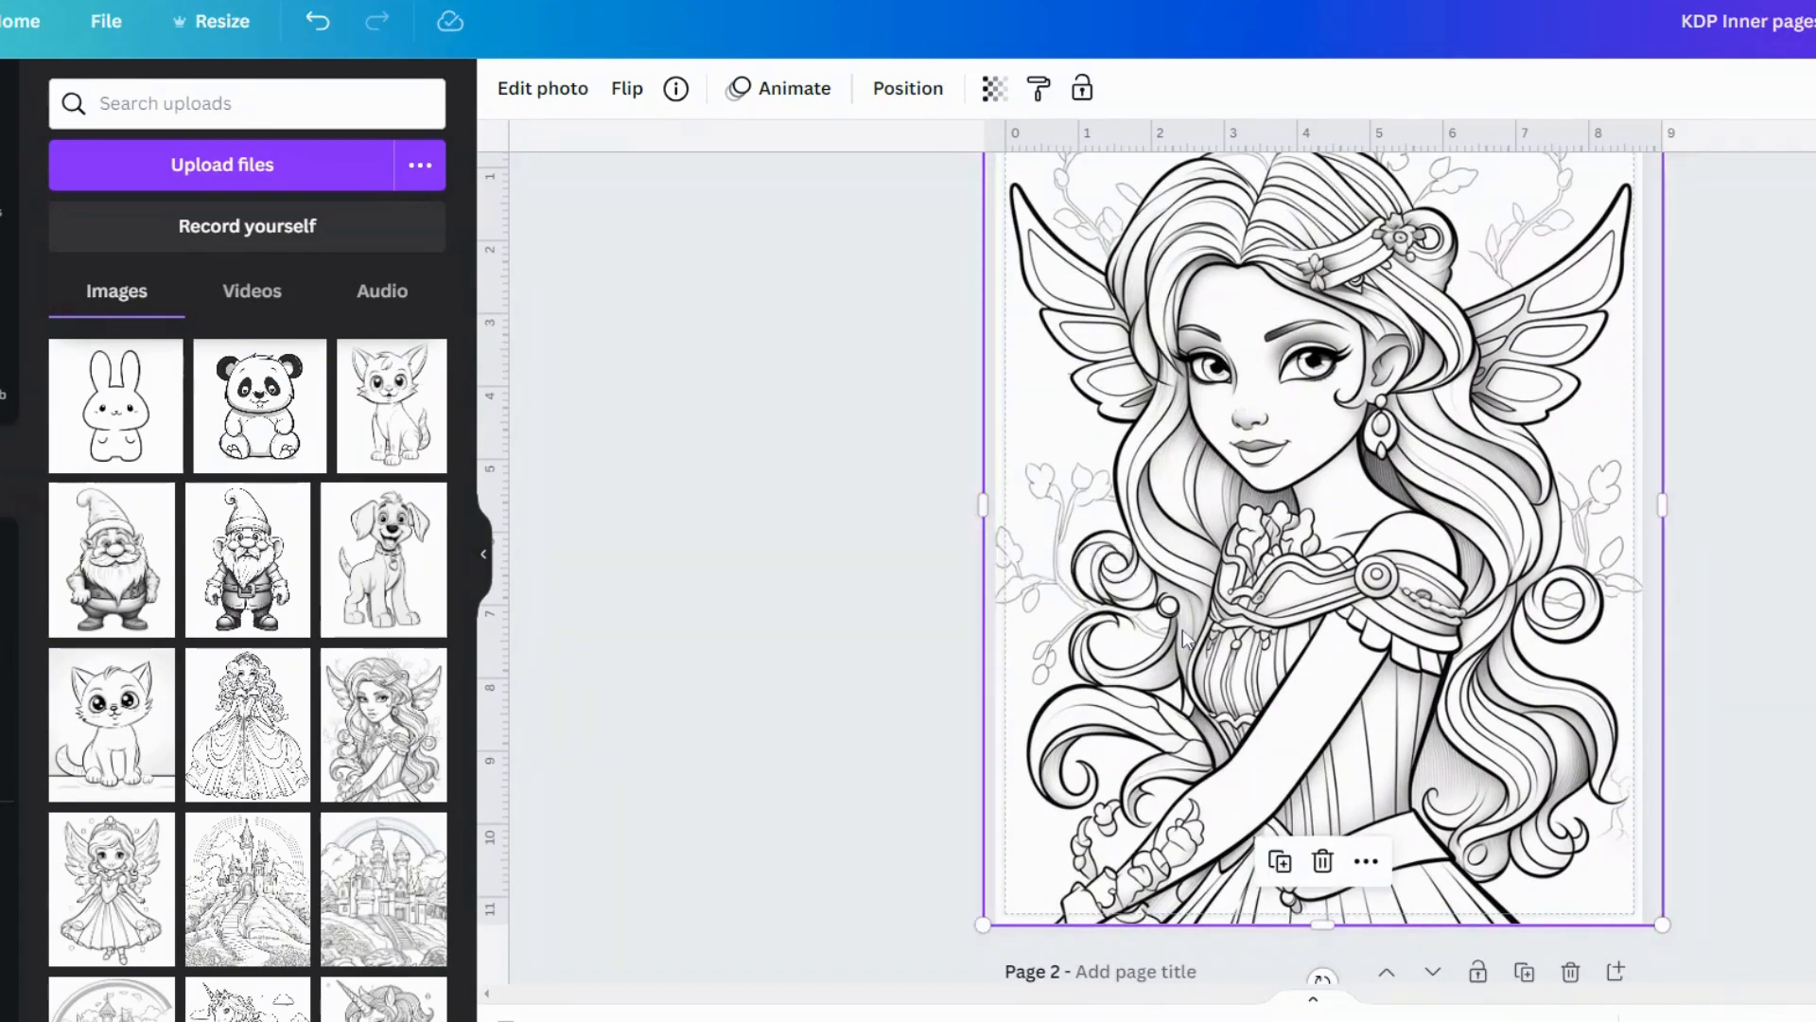
scroll(1183, 628, up, 2)
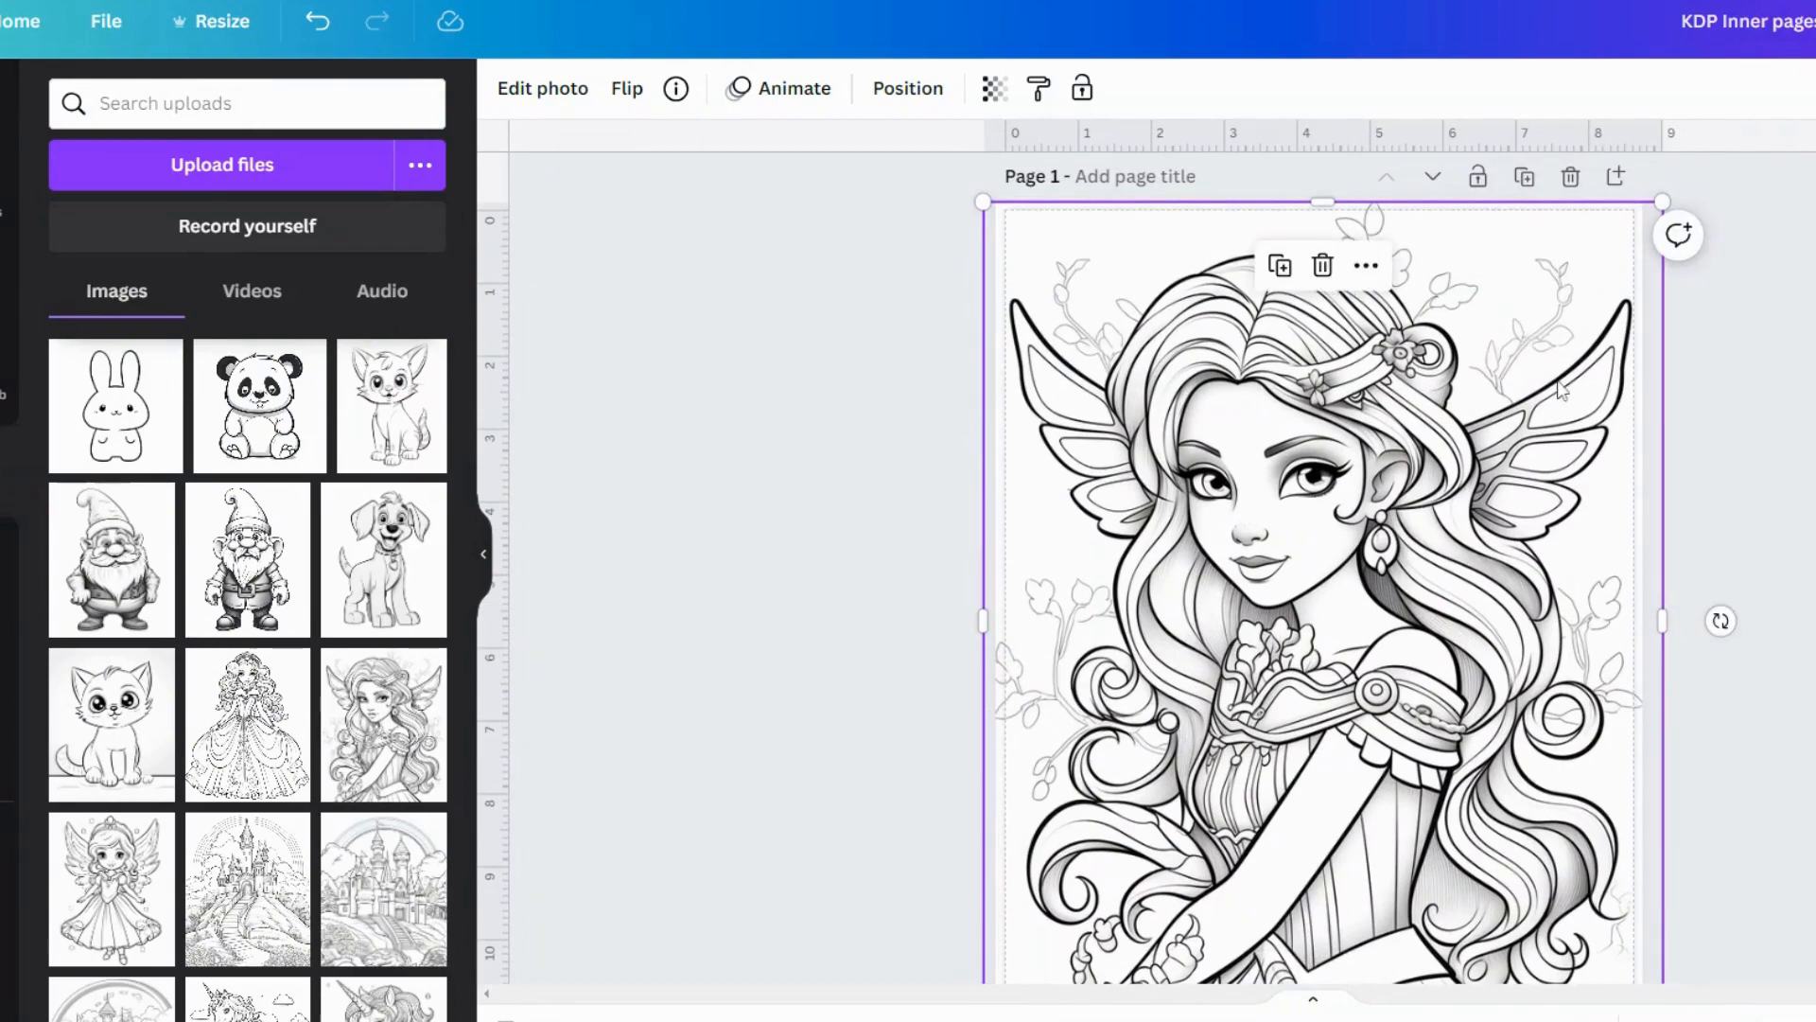
click(1743, 440)
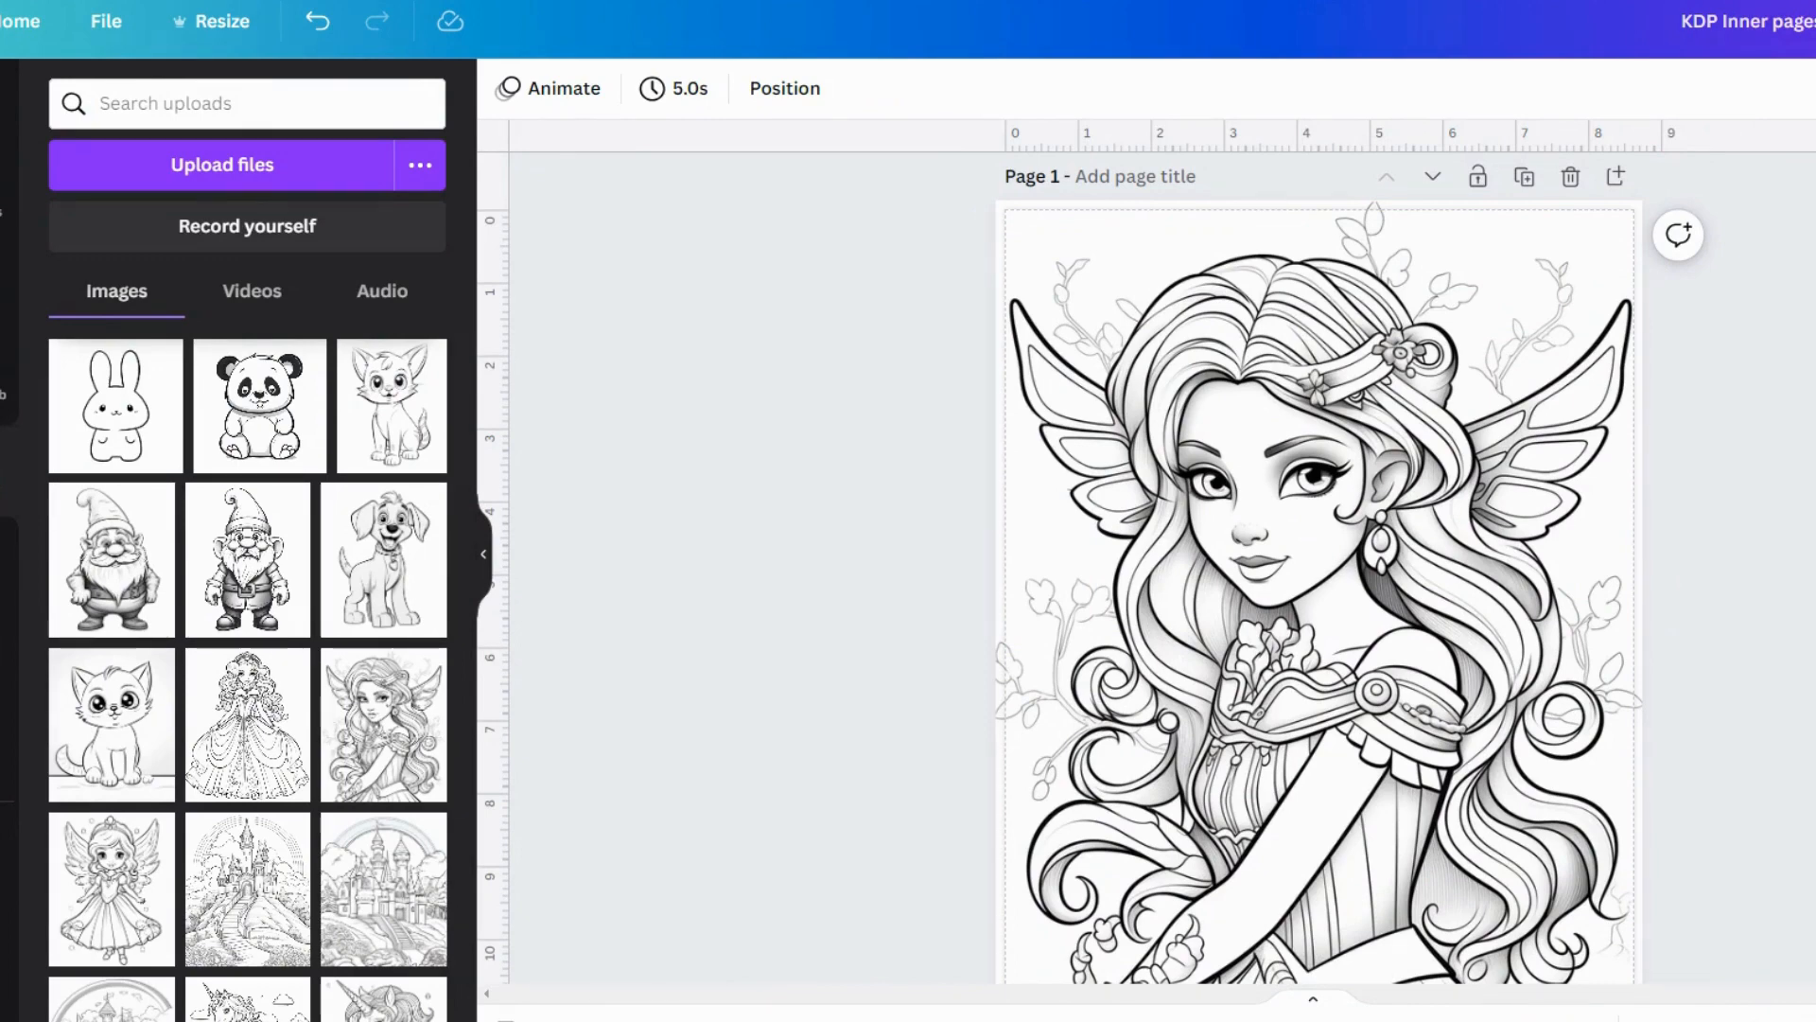
Look through the inner page layouts from the full-bleed fairy on page 1 to the "Learn to Draw" kitten on page 6
scroll(1325, 568, down, 1)
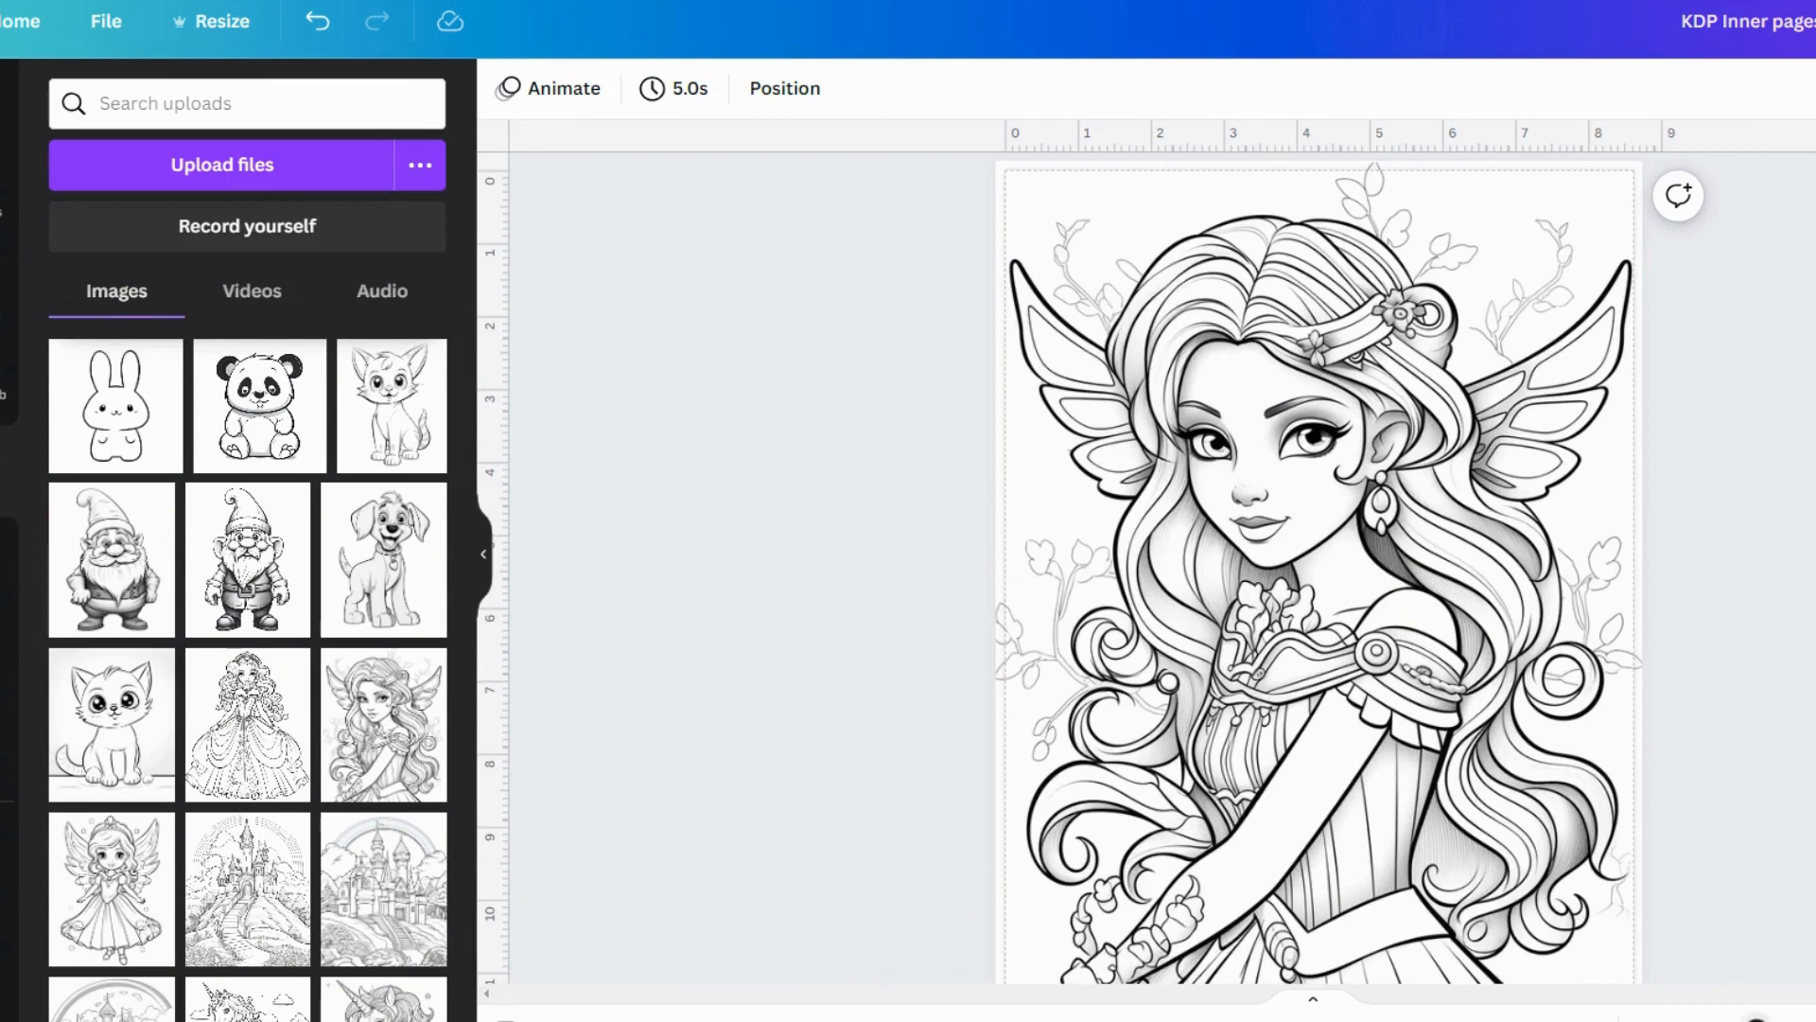
drag(1756, 1020, 1749, 1021)
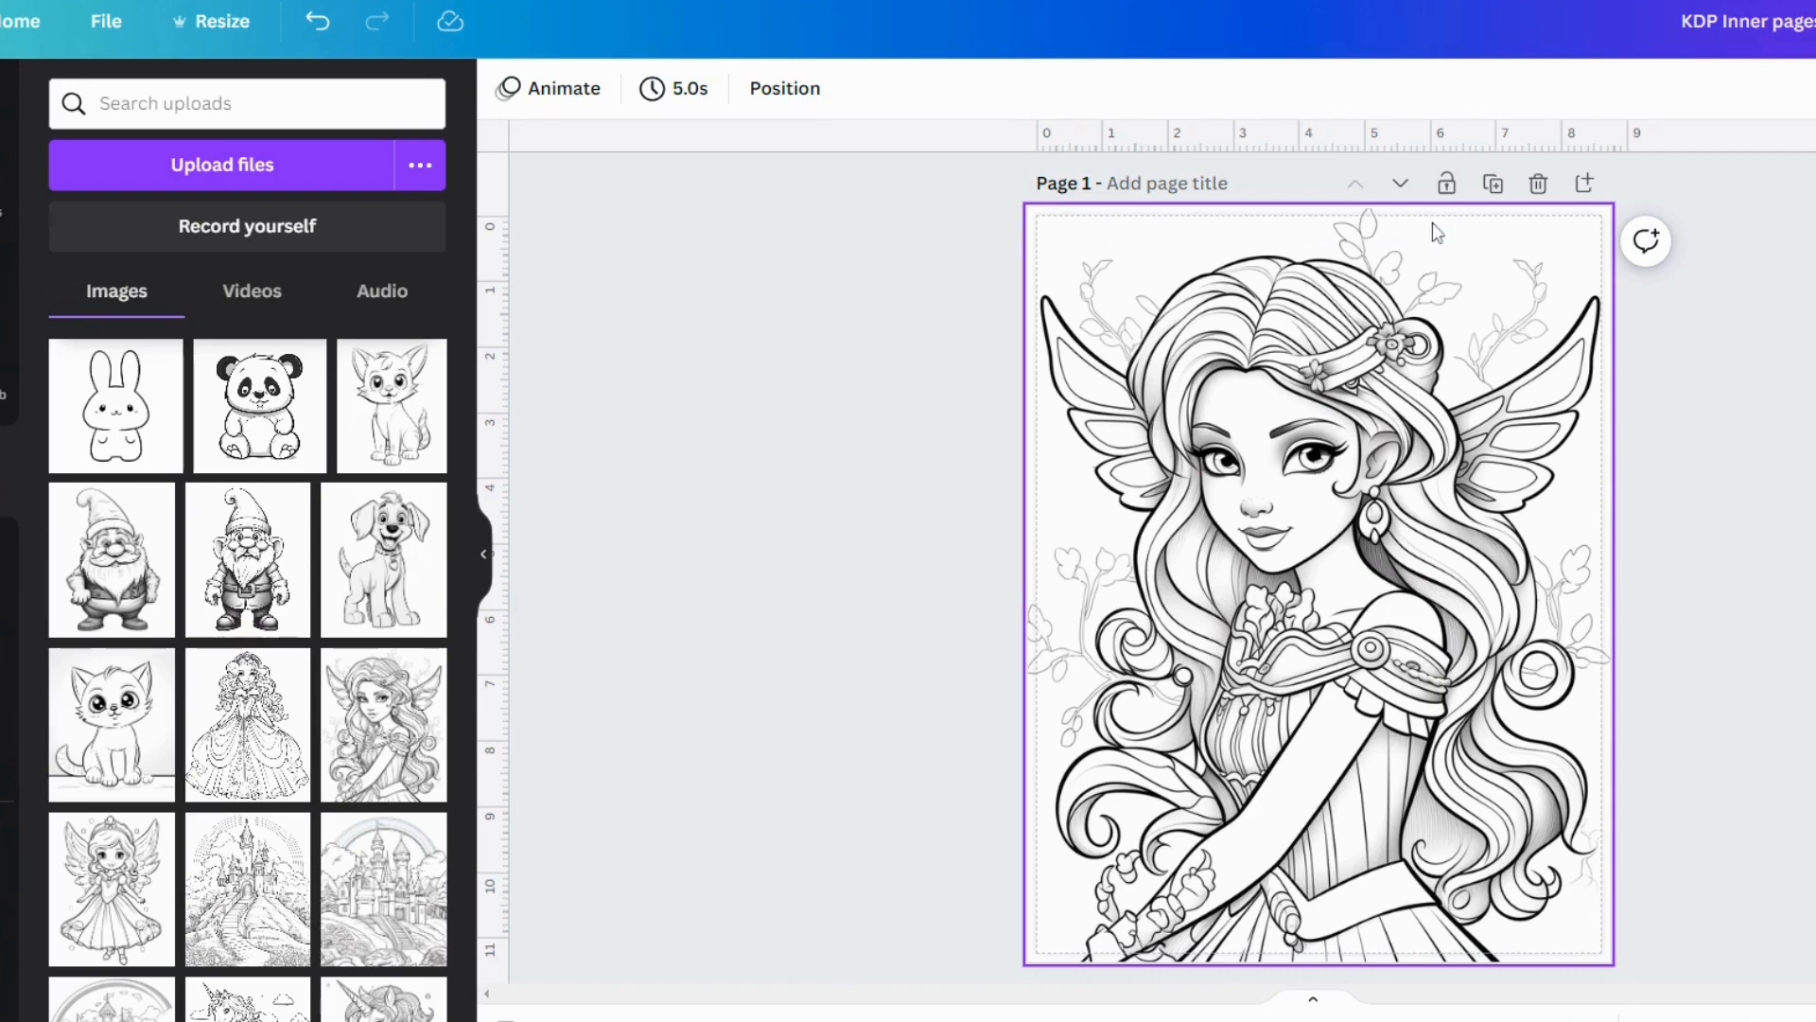
scroll(1395, 587, down, 4)
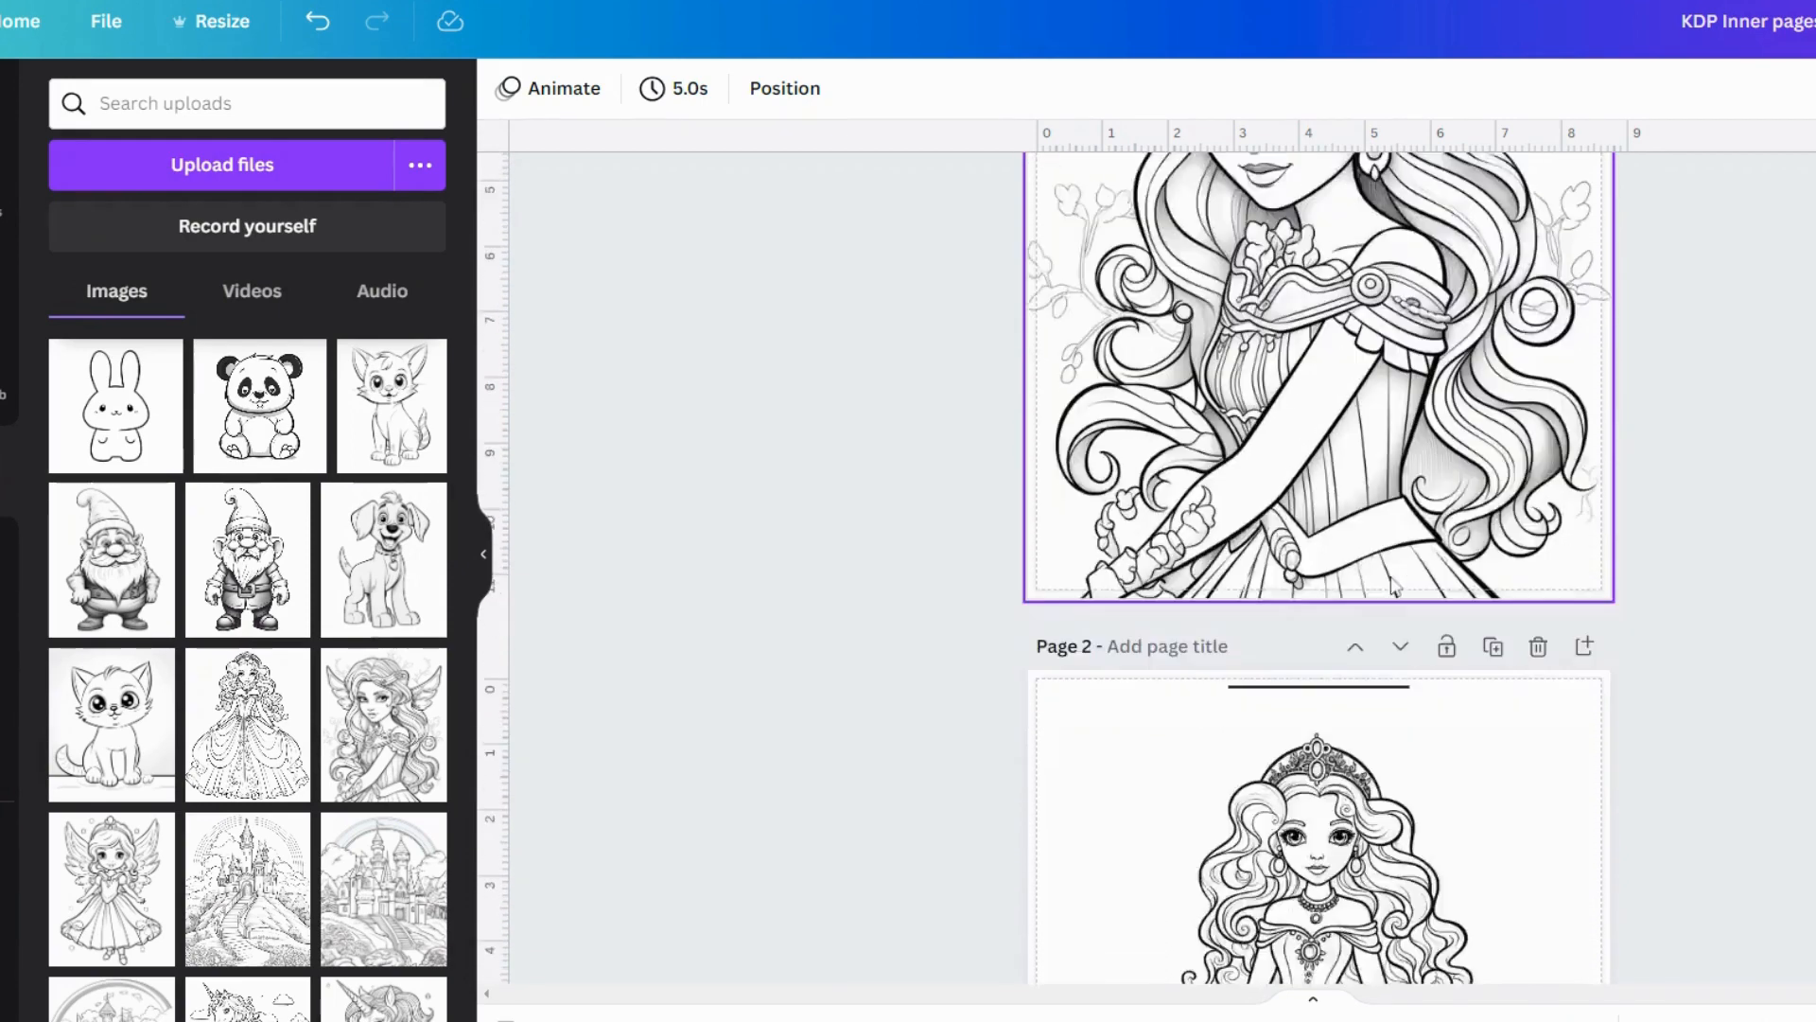
scroll(1394, 586, down, 5)
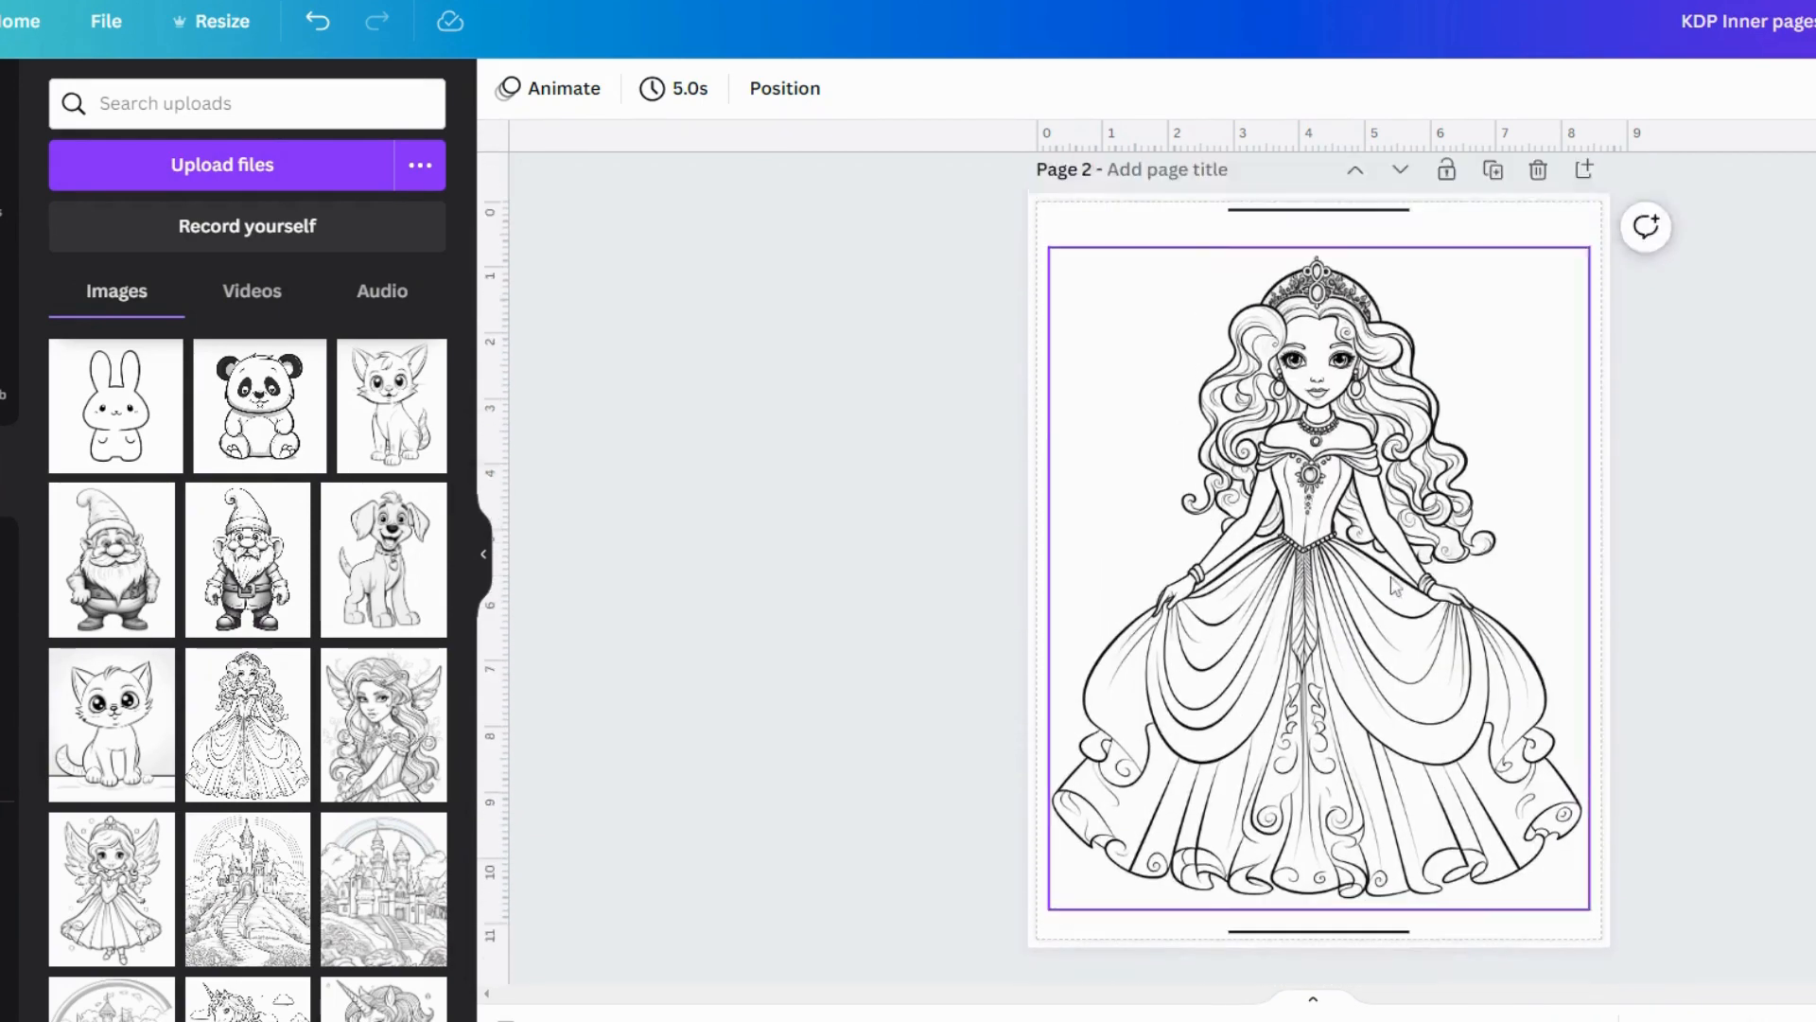
scroll(1394, 587, up, 1)
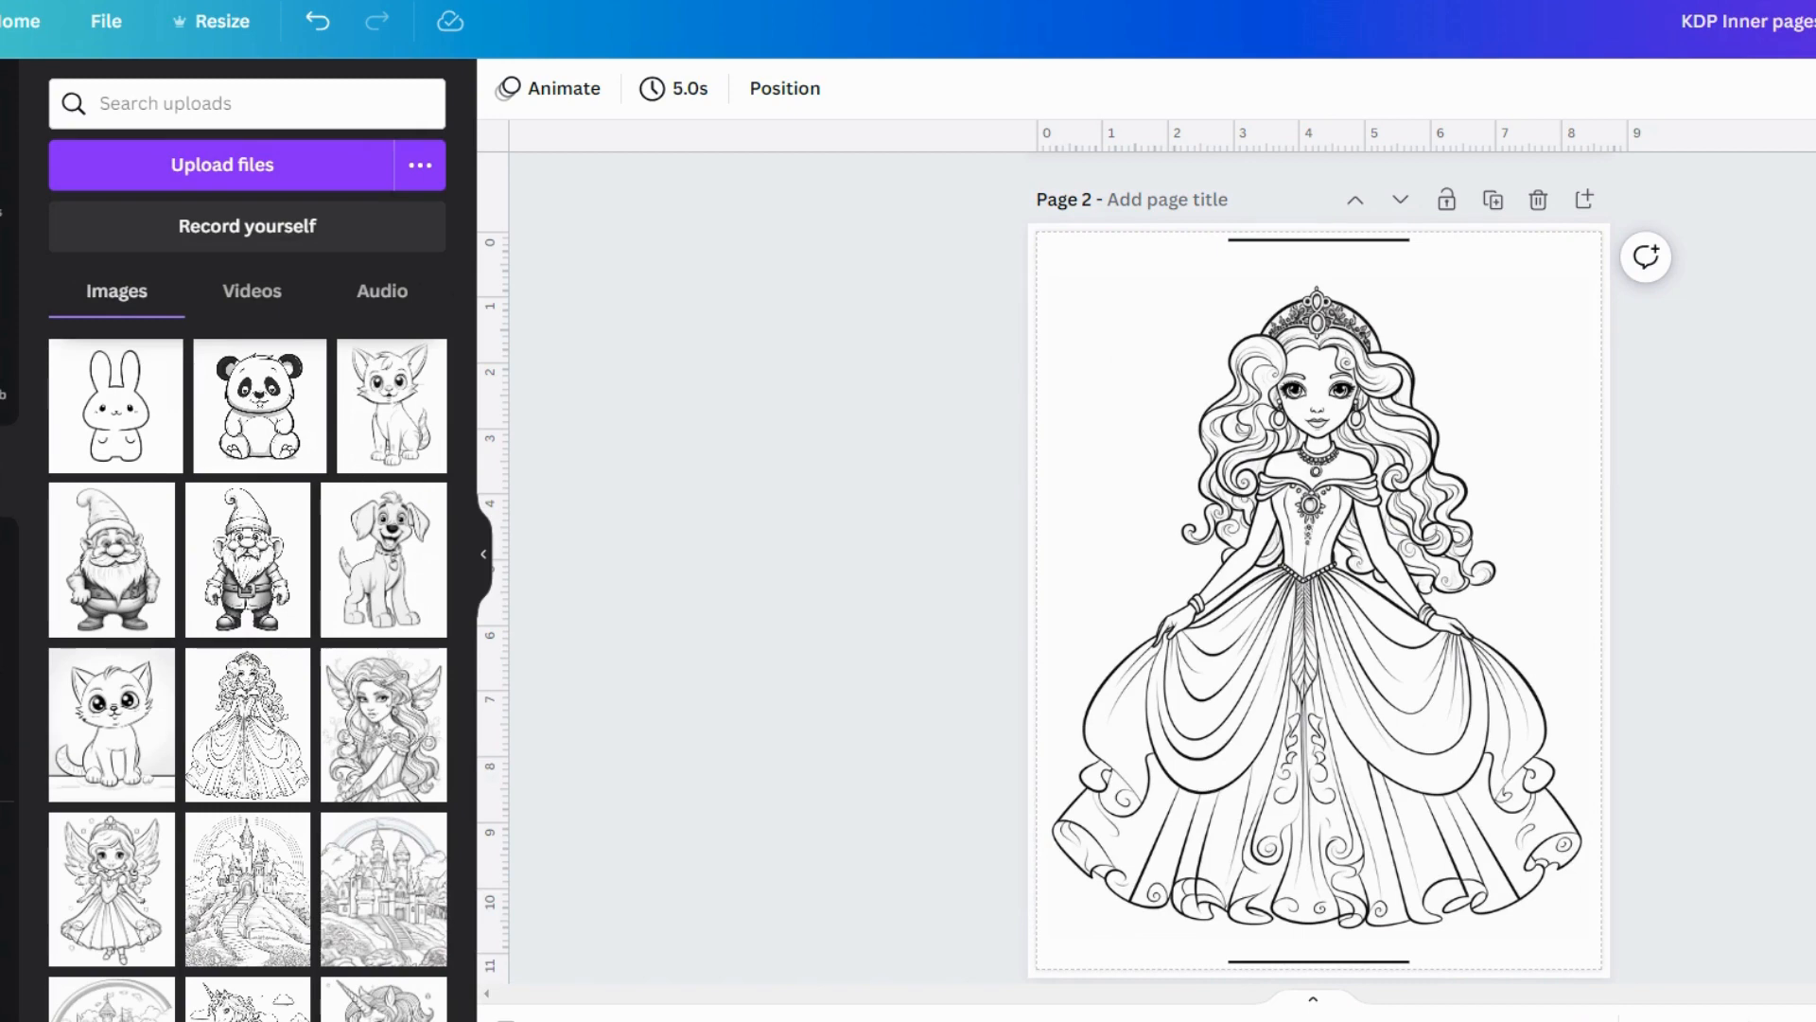
scroll(957, 377, down, 7)
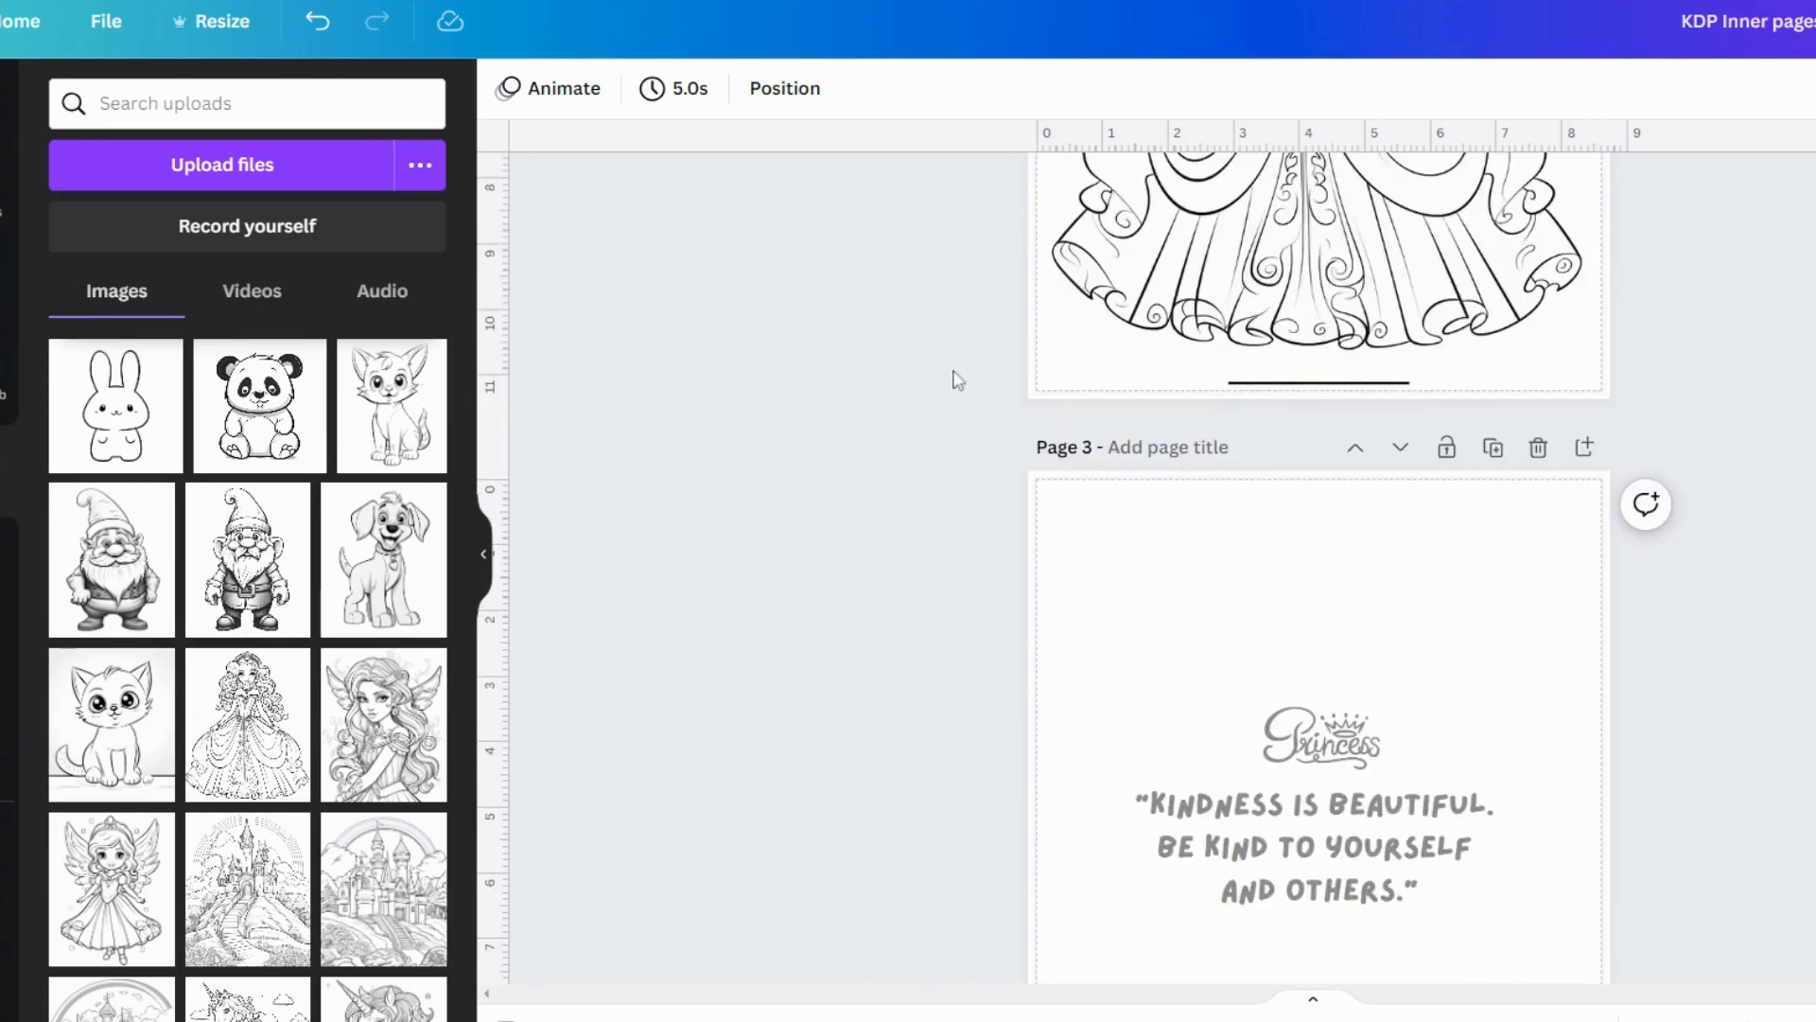
scroll(956, 378, down, 3)
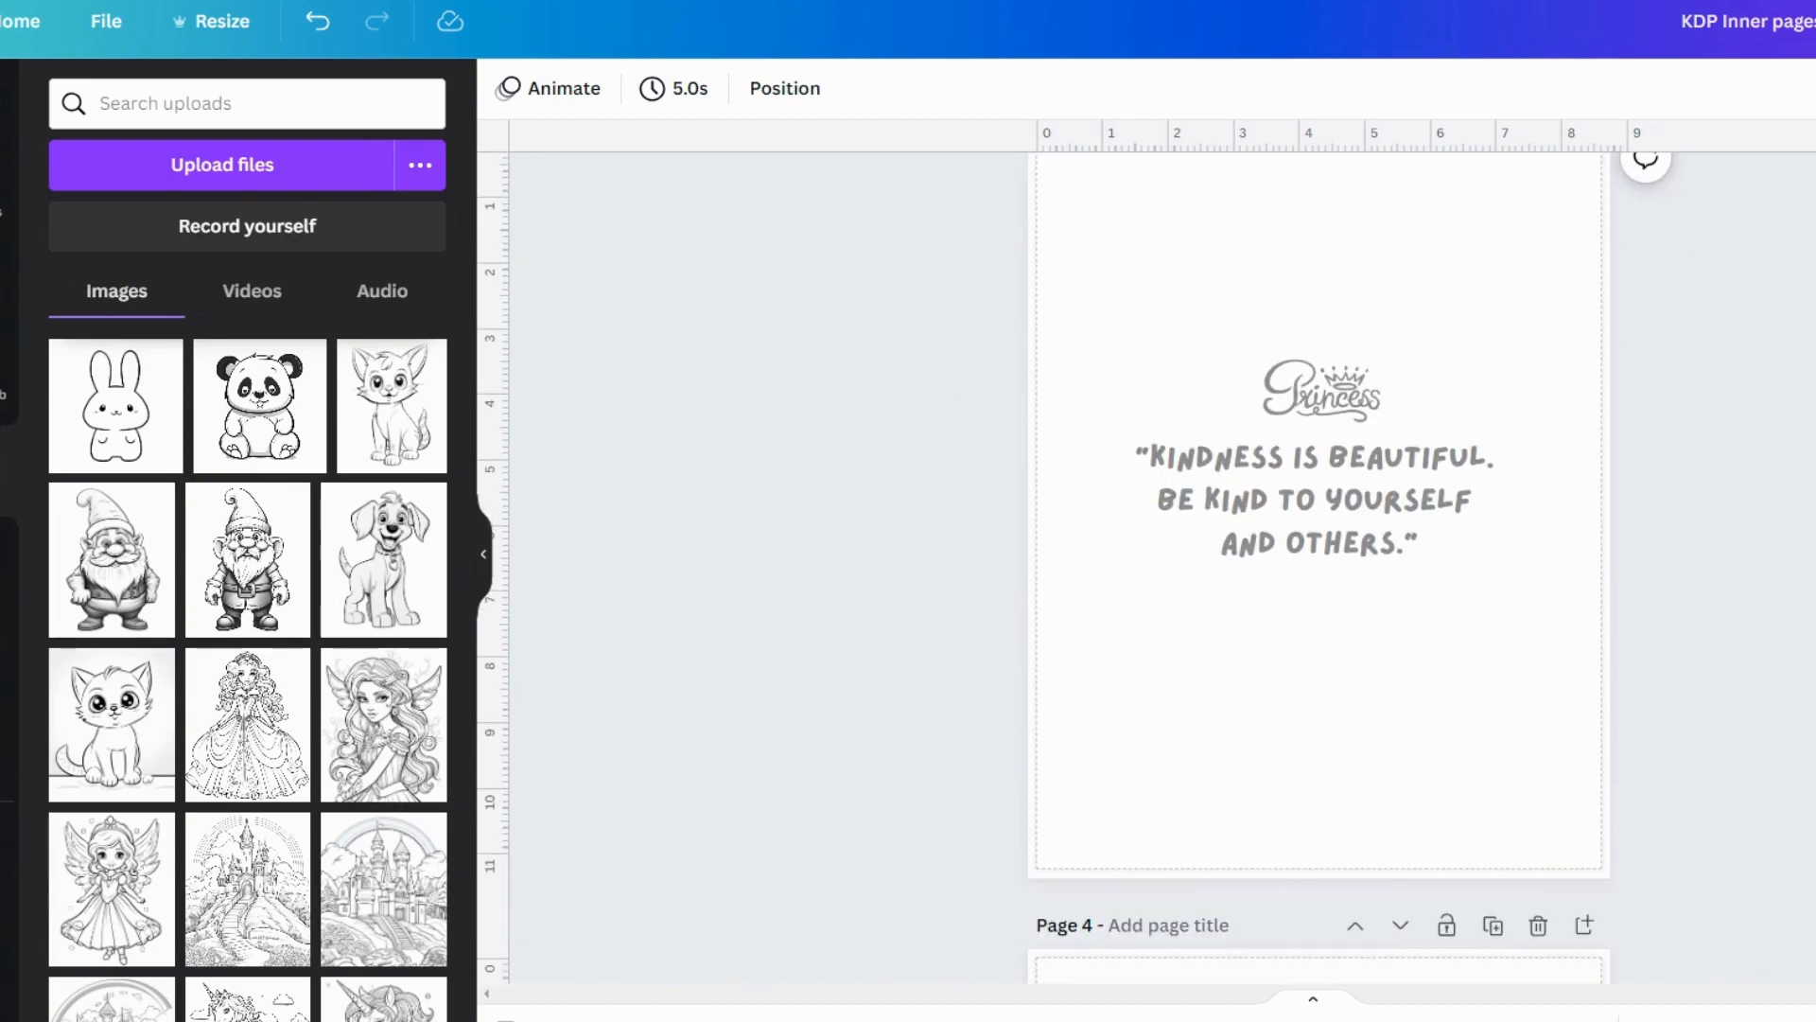
scroll(1319, 539, up, 2)
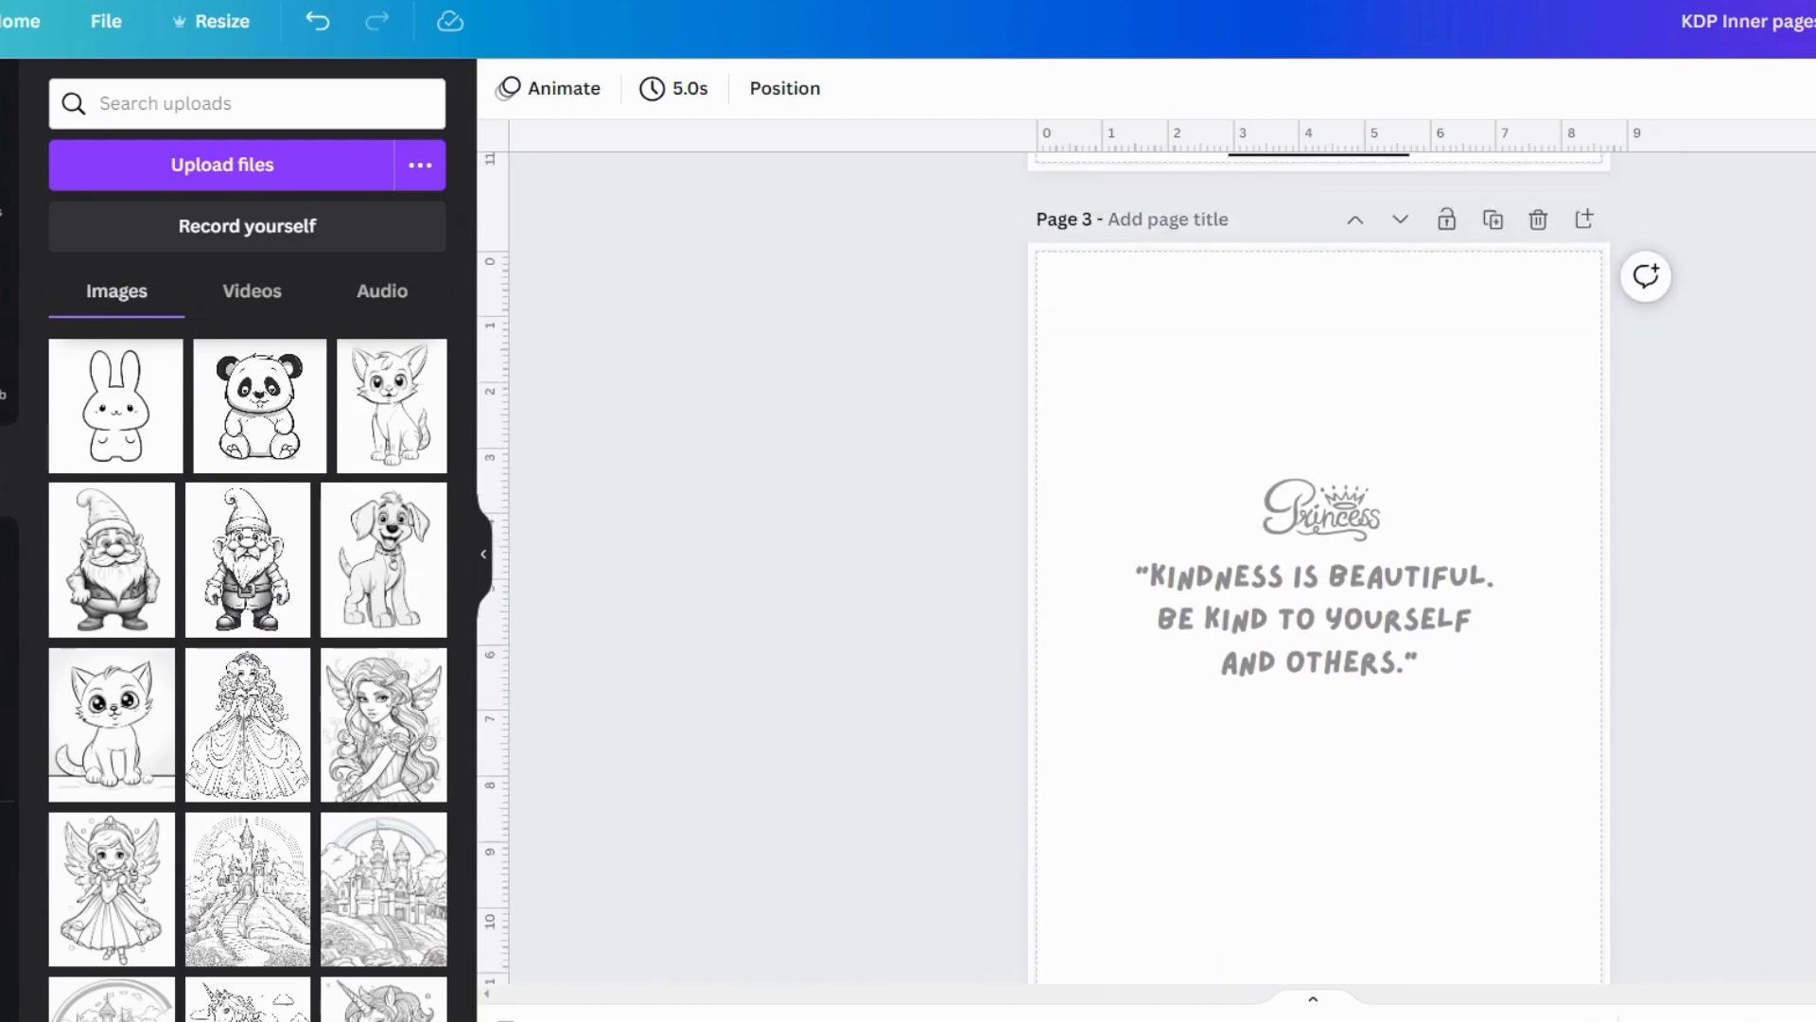
scroll(1320, 539, down, 1)
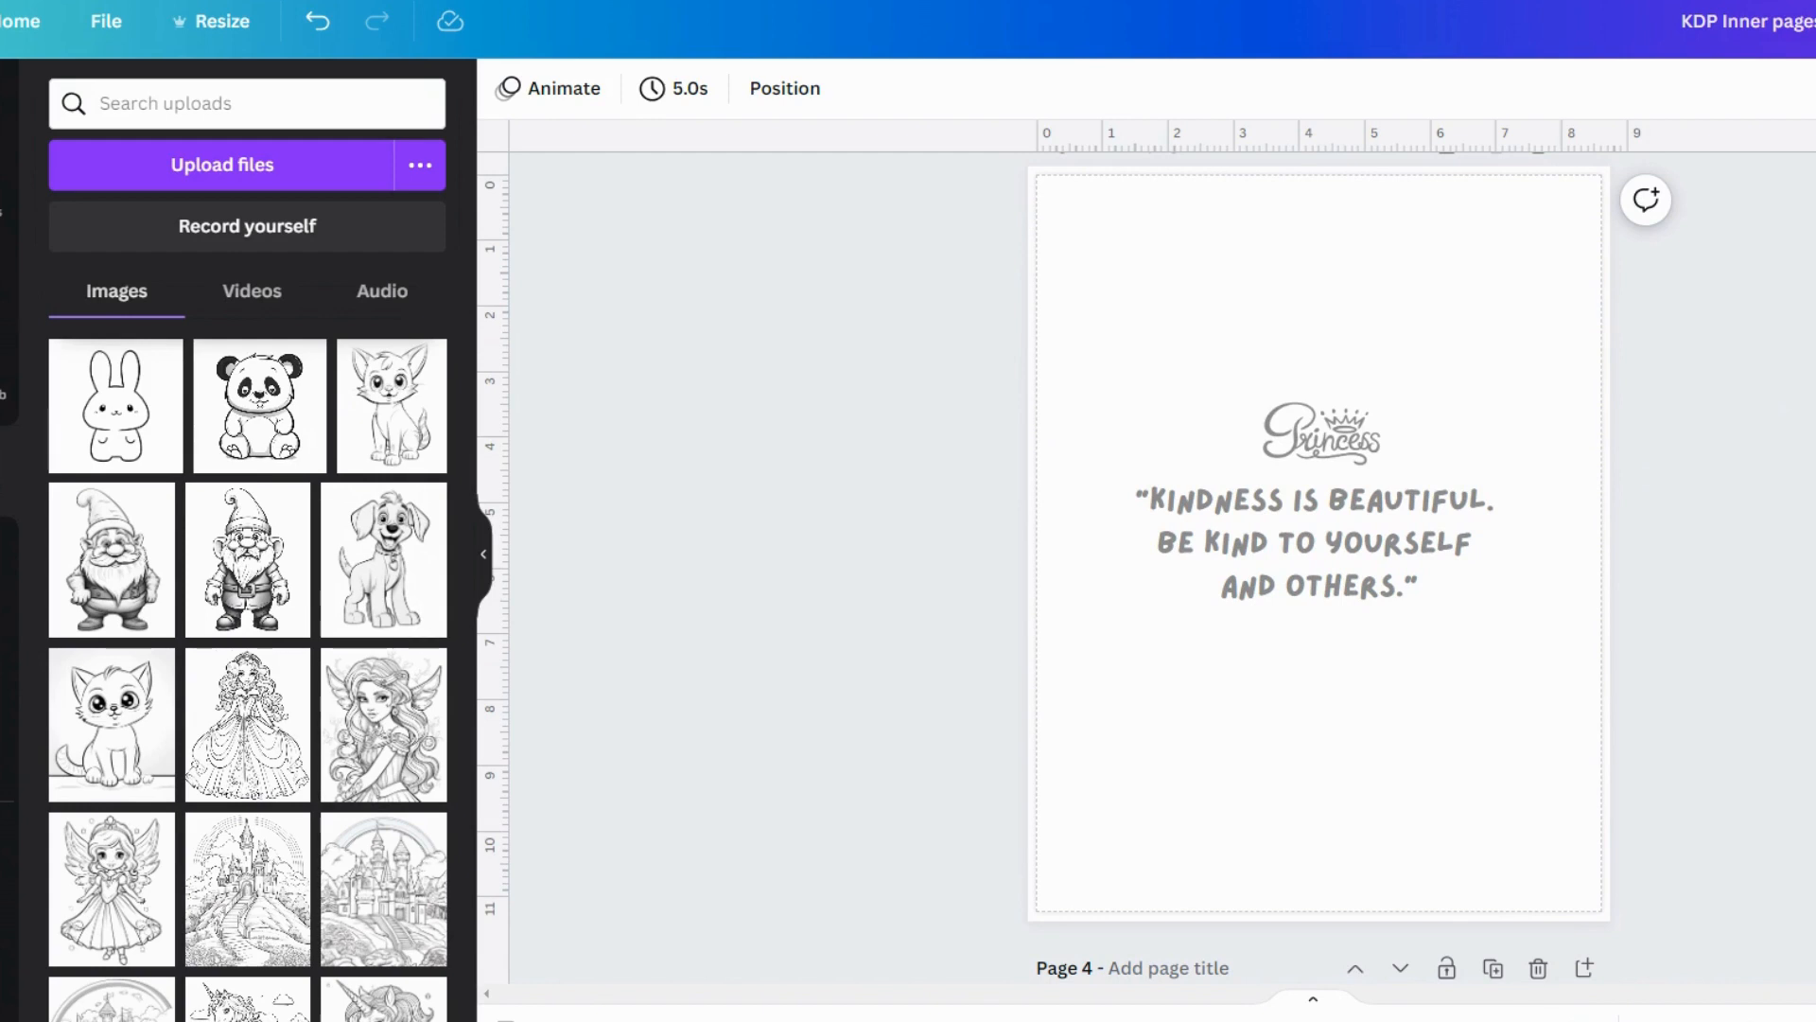
scroll(1319, 568, down, 8)
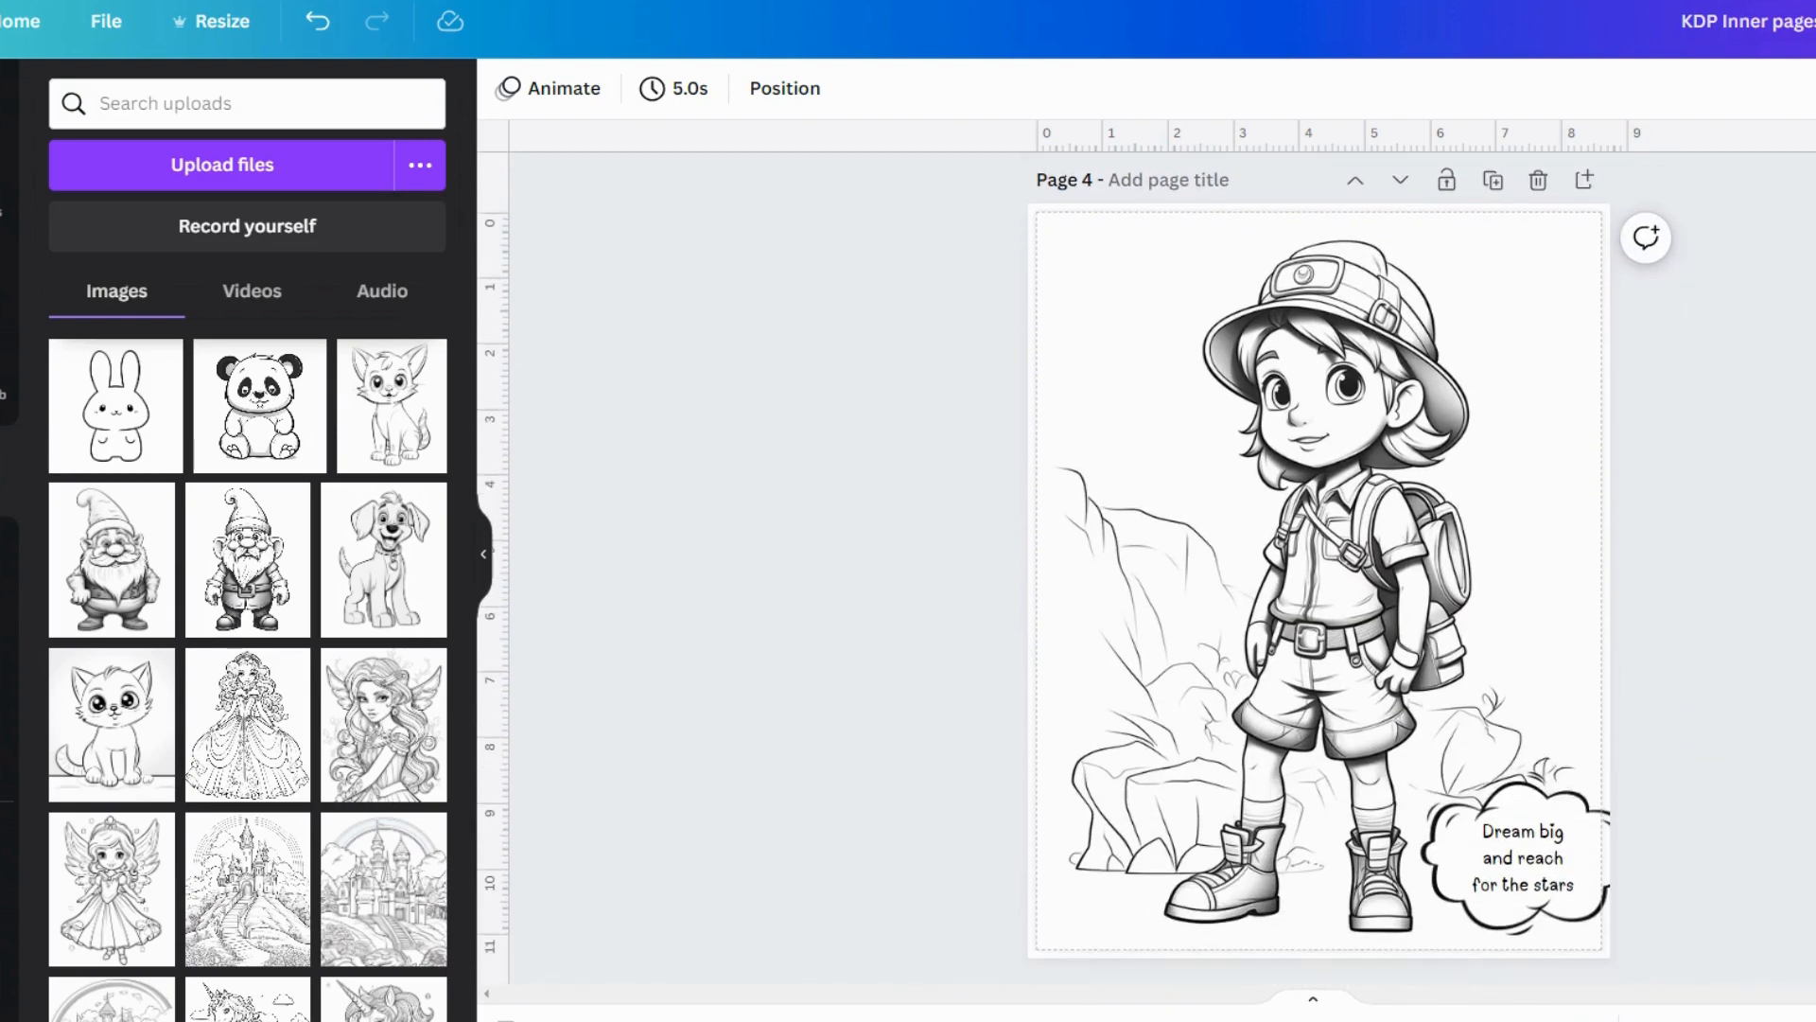
scroll(1320, 568, down, 1)
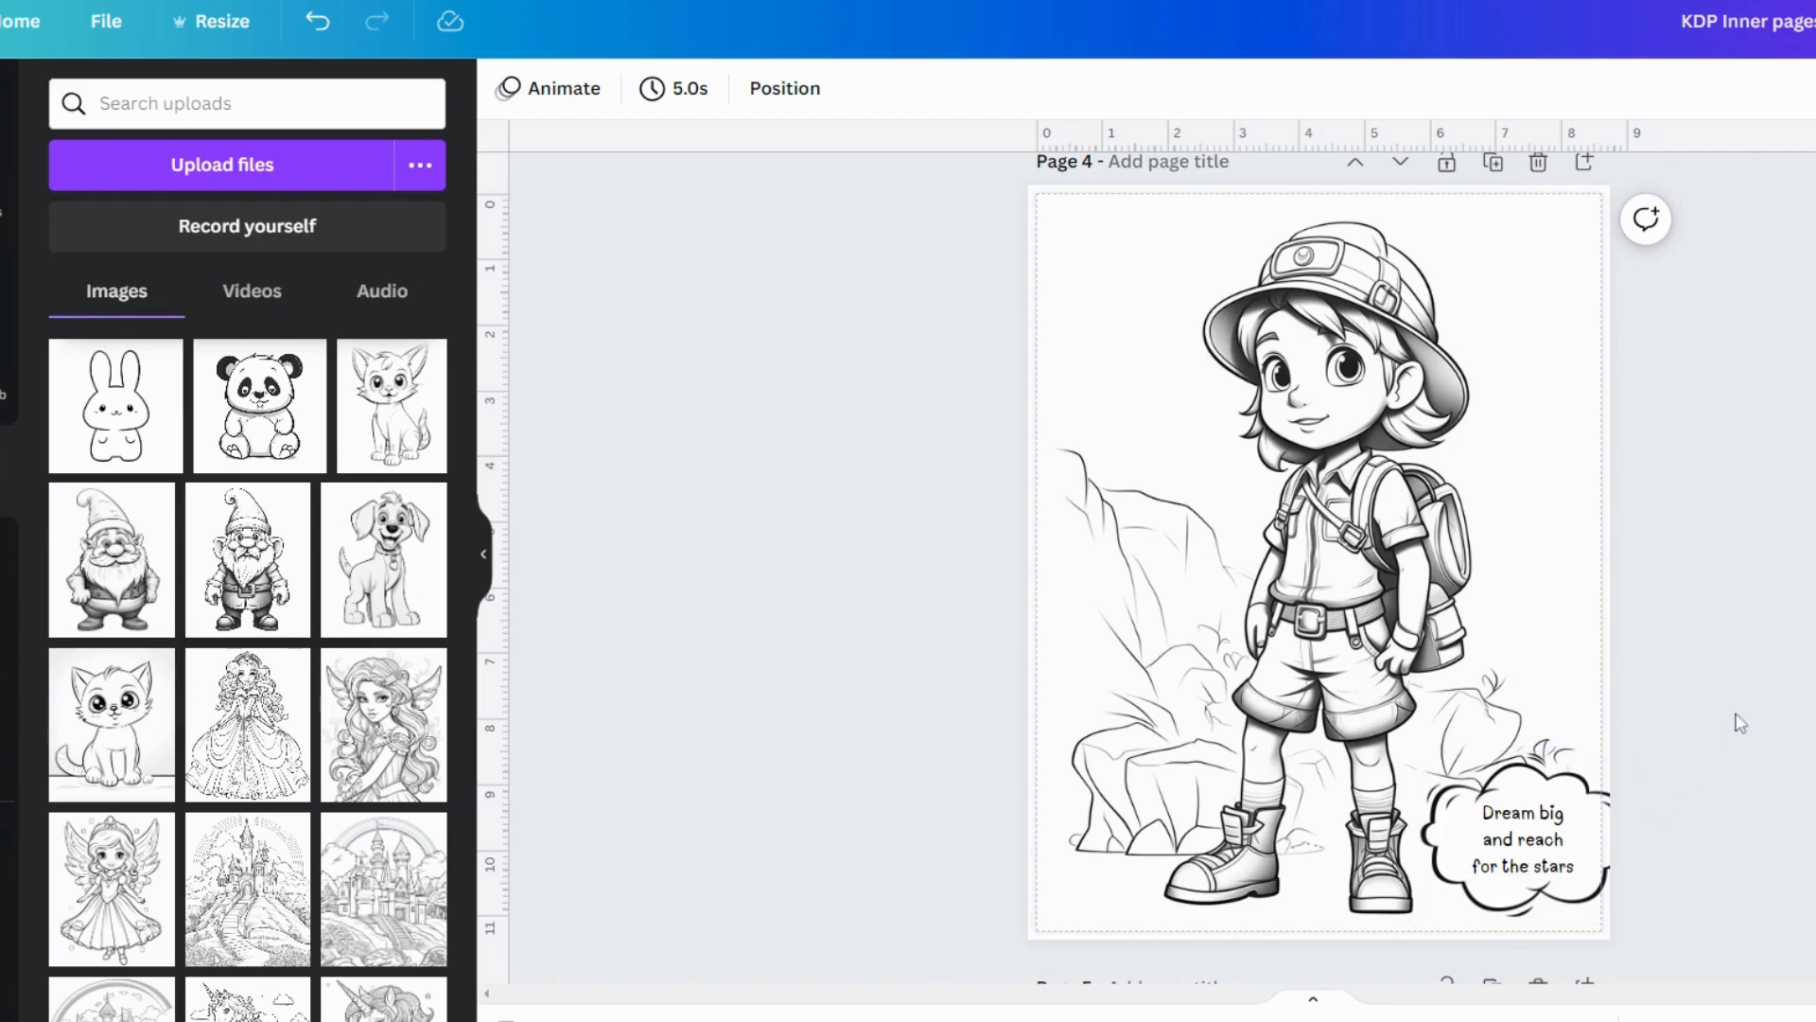
scroll(1740, 724, down, 5)
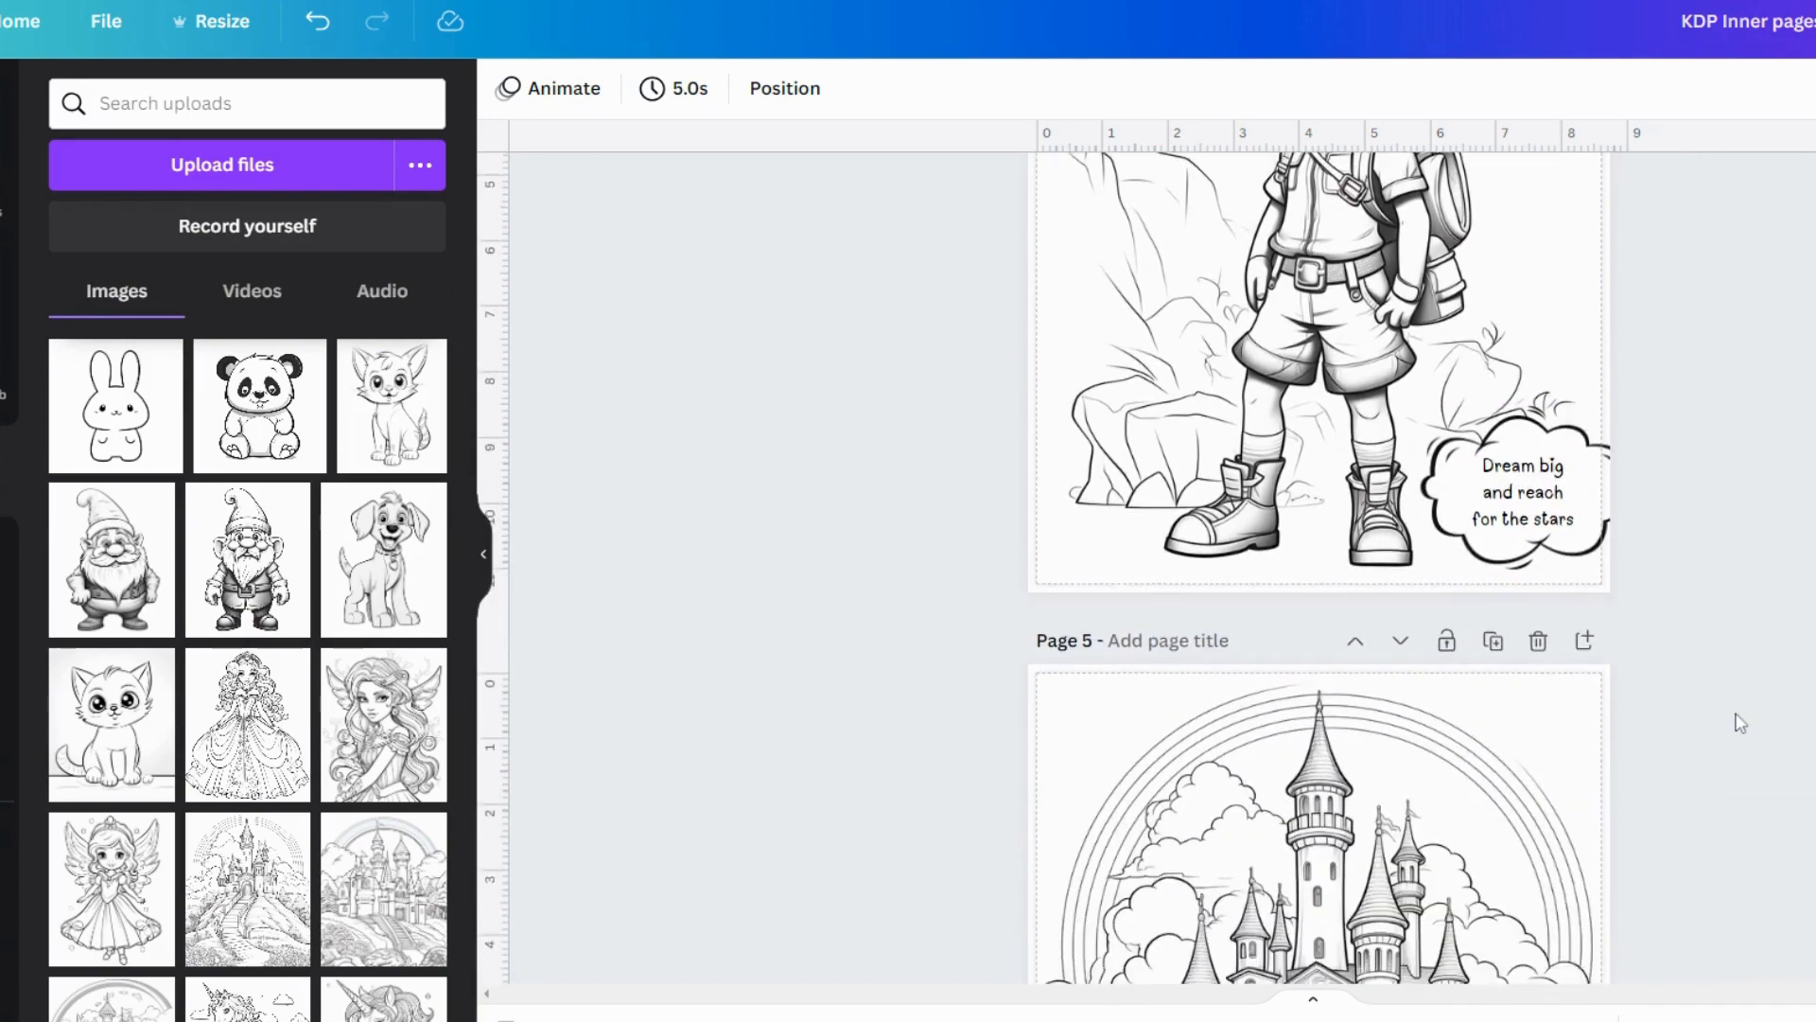
scroll(1740, 724, down, 6)
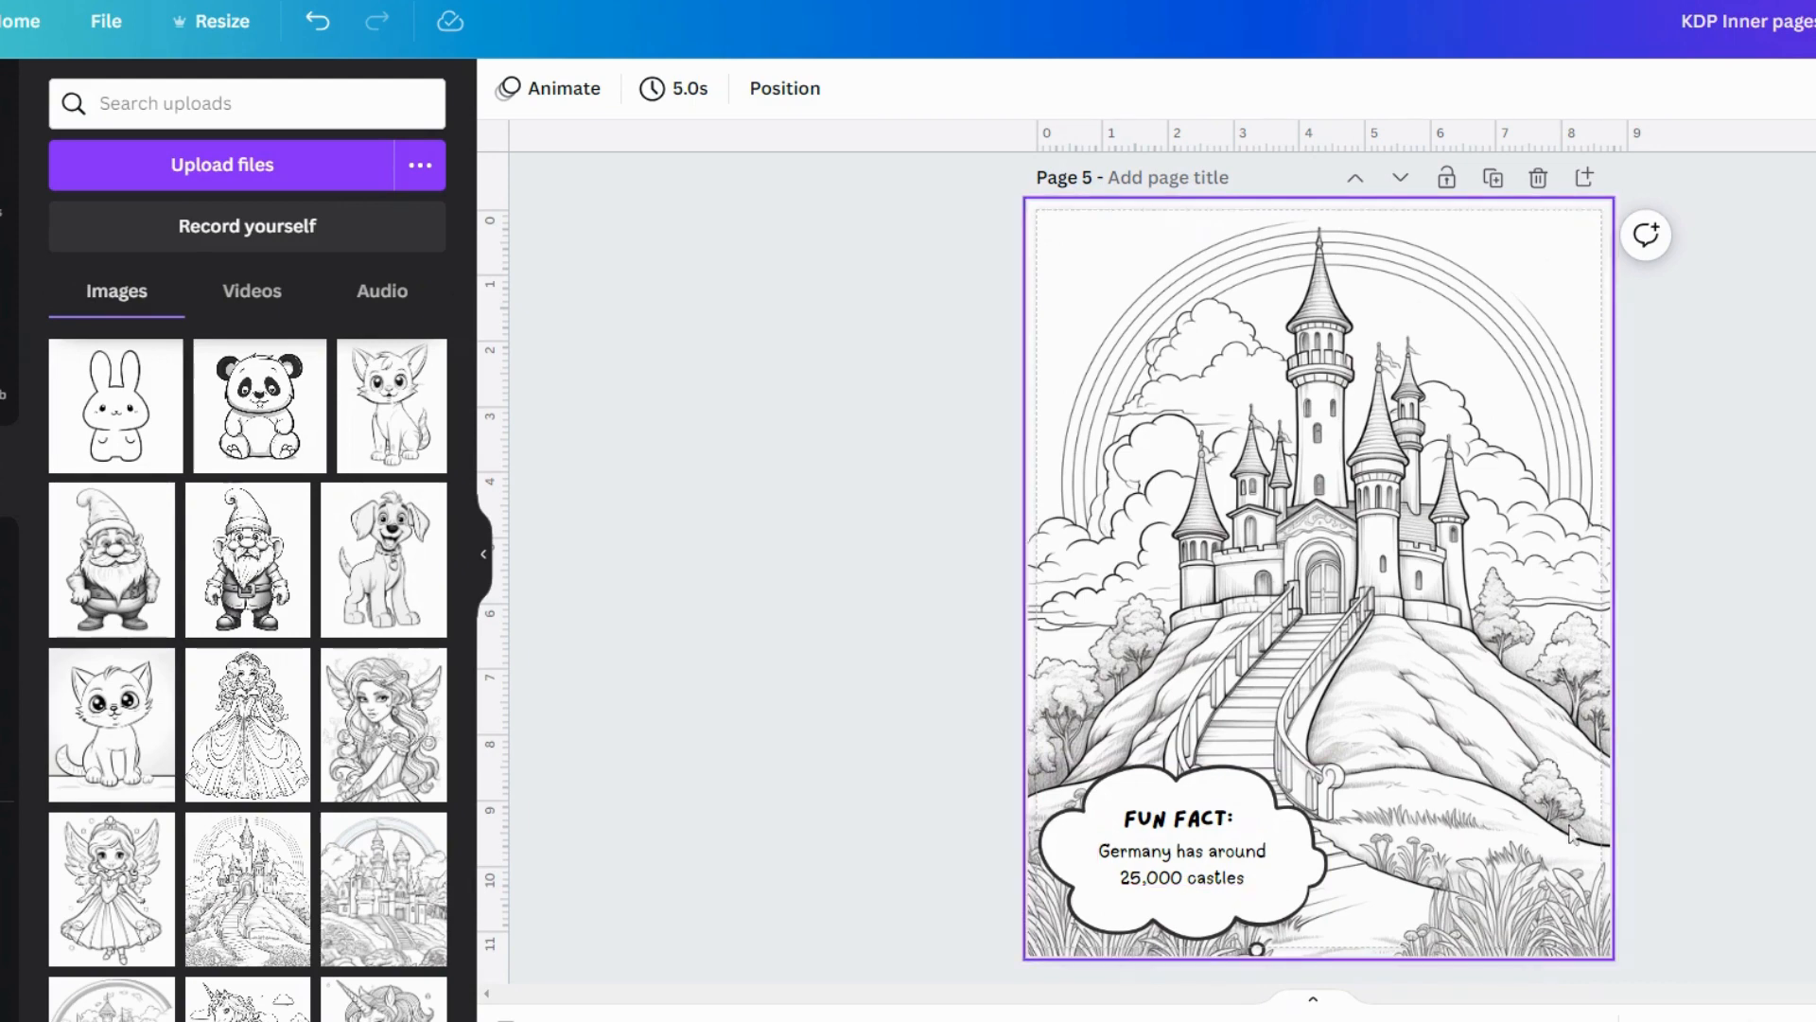
scroll(1731, 737, down, 8)
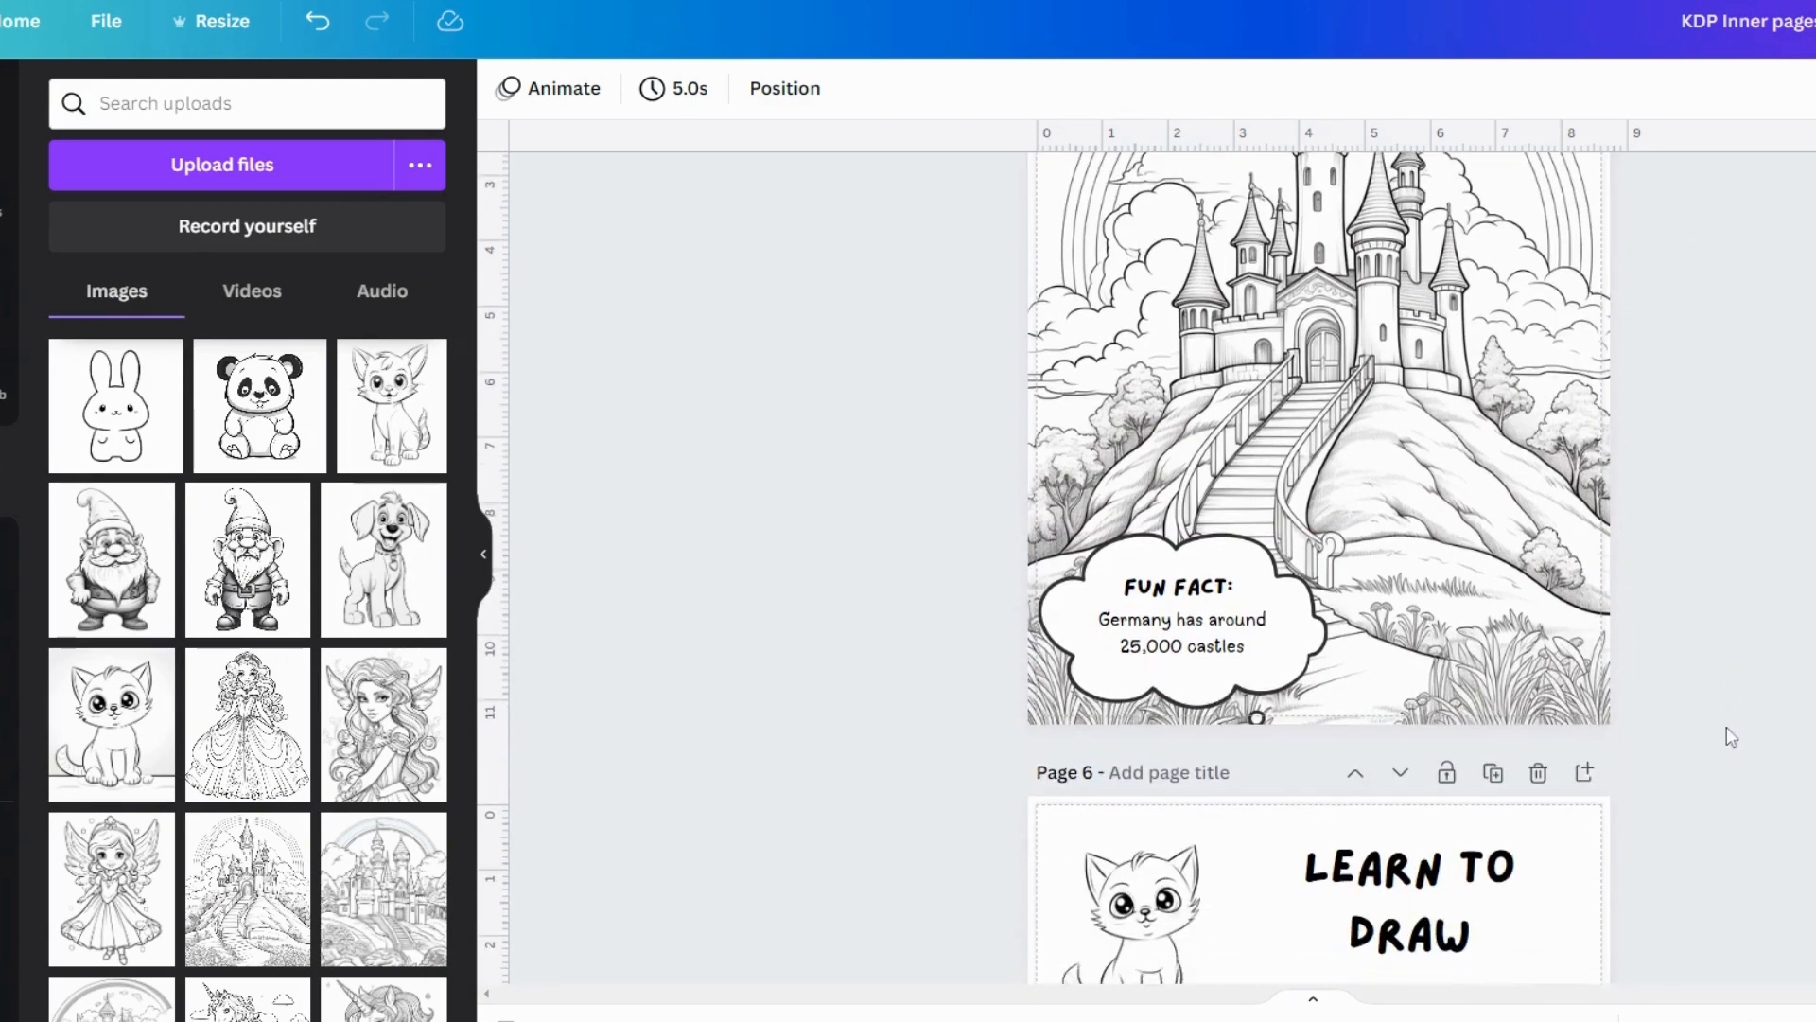
scroll(1731, 737, down, 3)
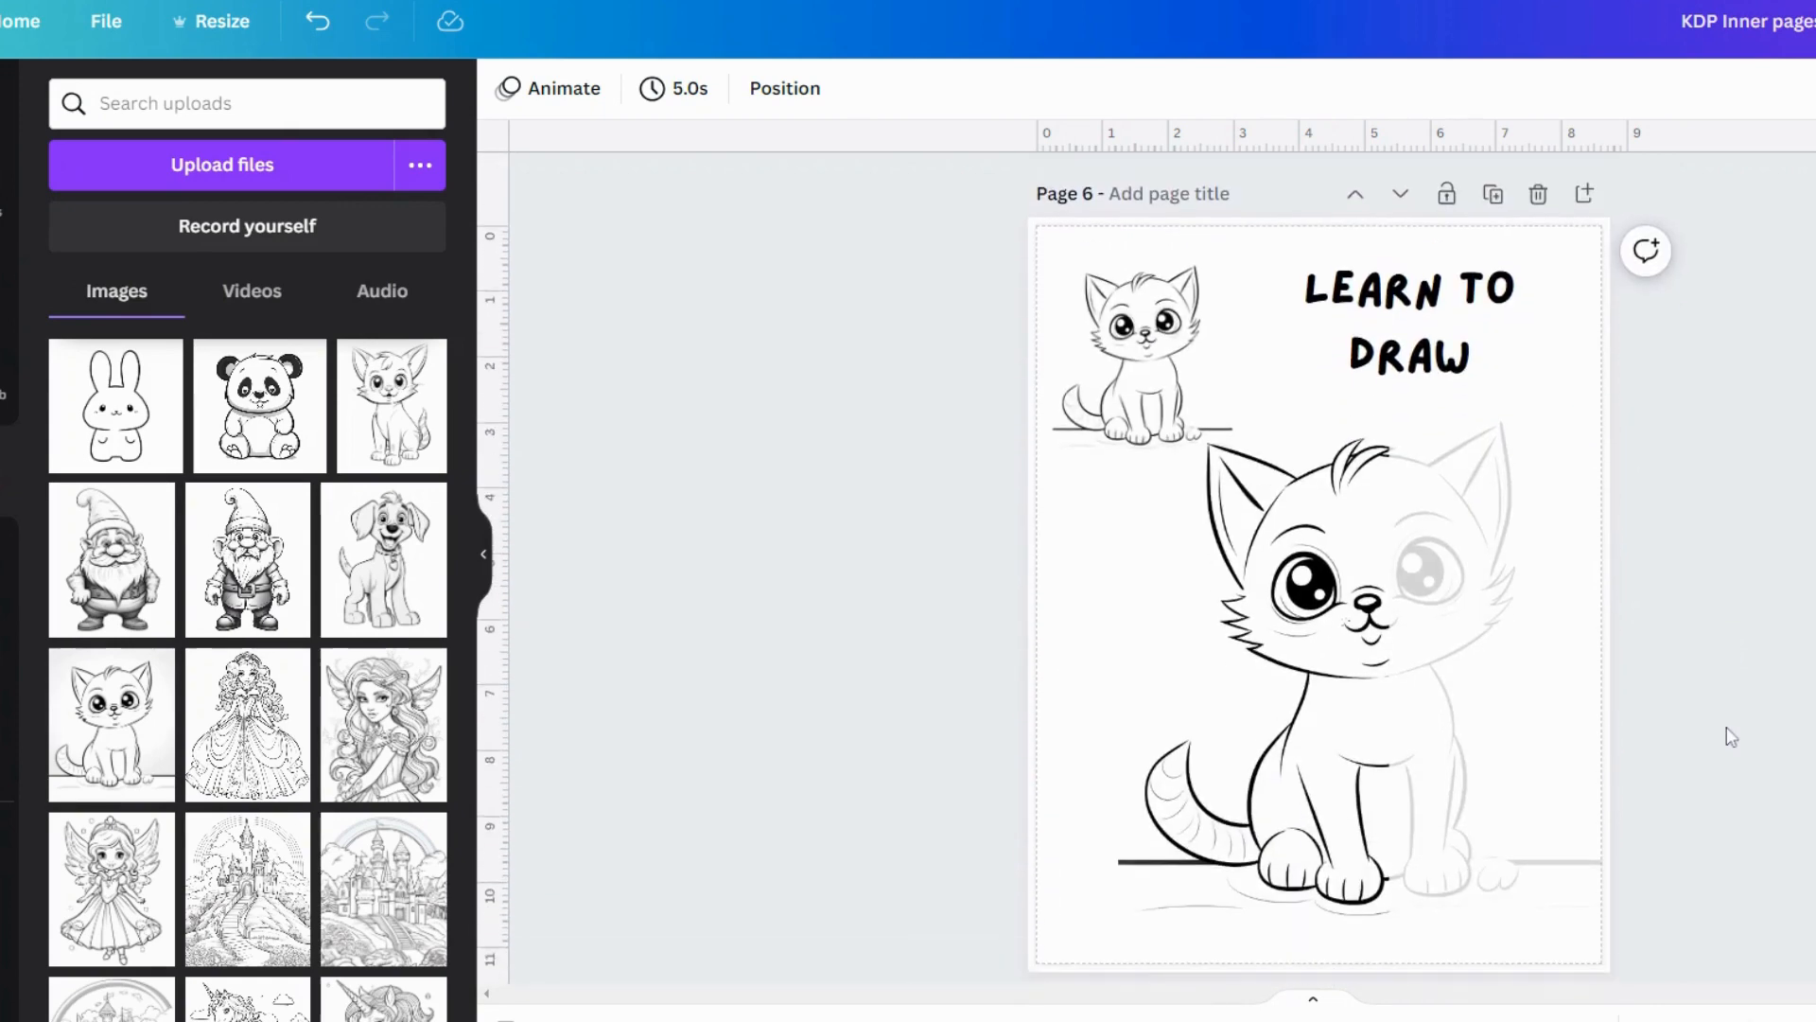
Try a transparency of 100 on the kitten's faded right half on page 6 and set it back to 84
scroll(1731, 737, up, 1)
click(1454, 709)
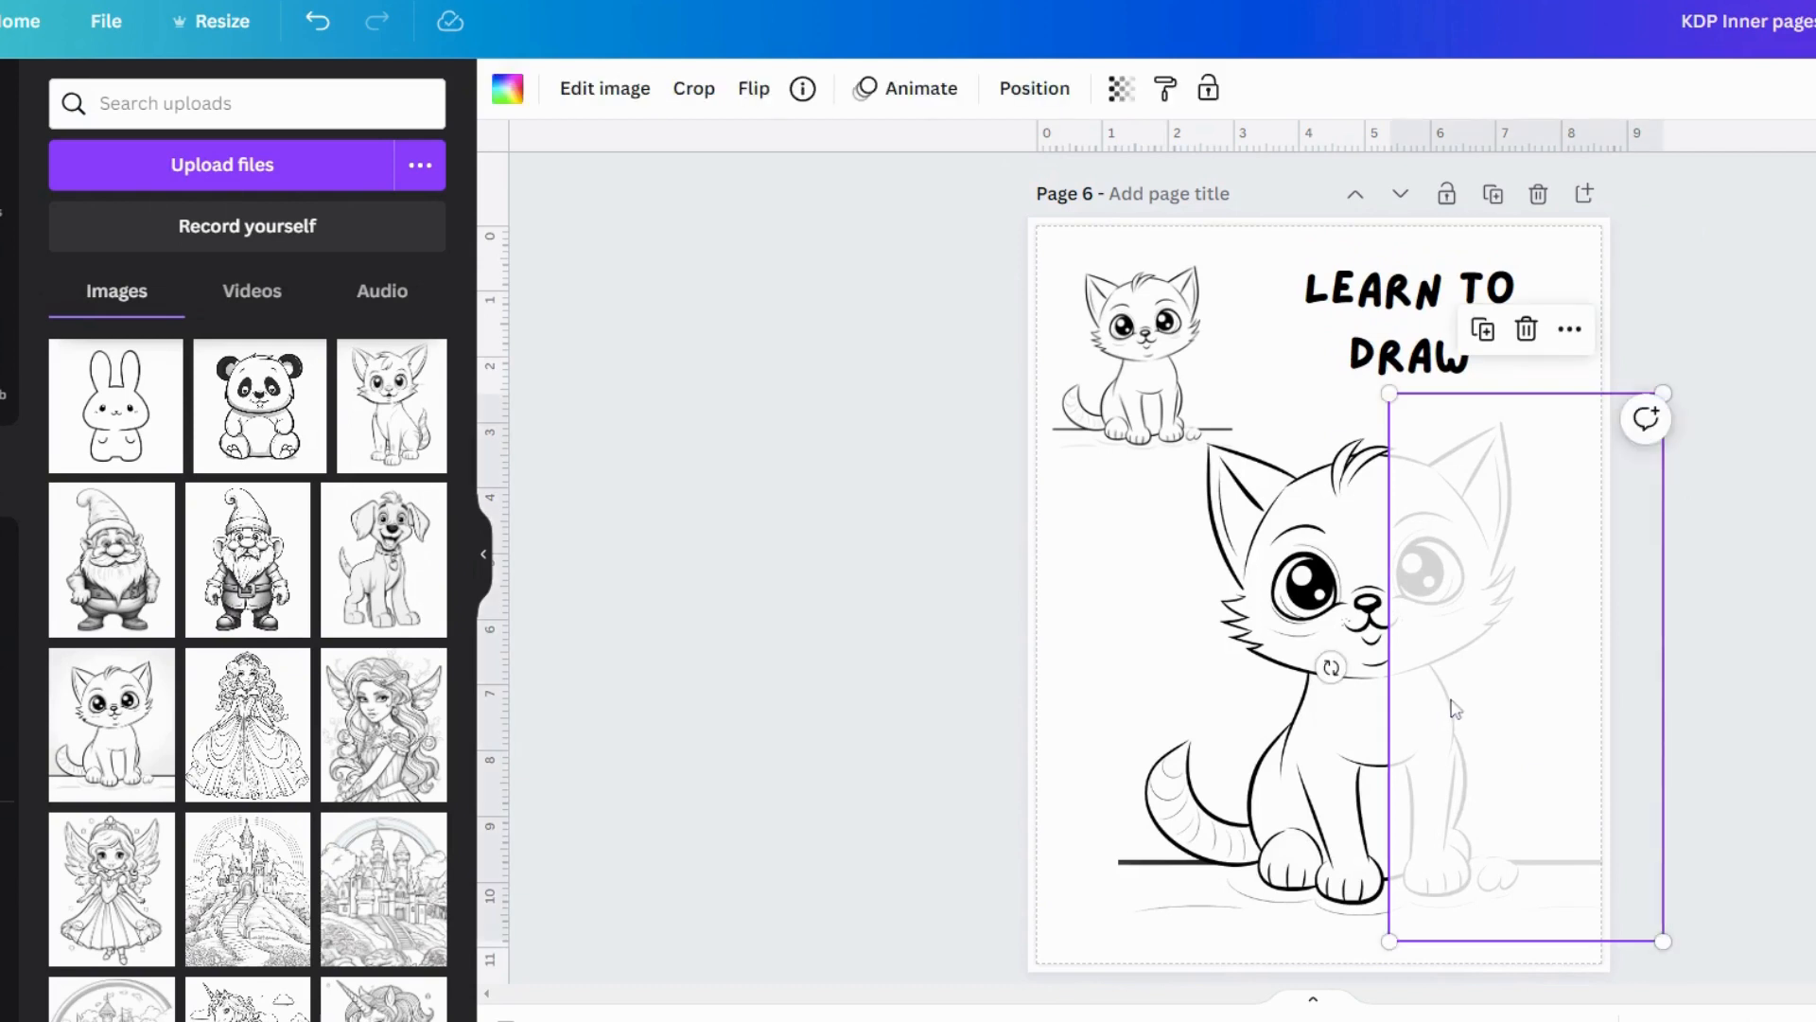
click(1121, 88)
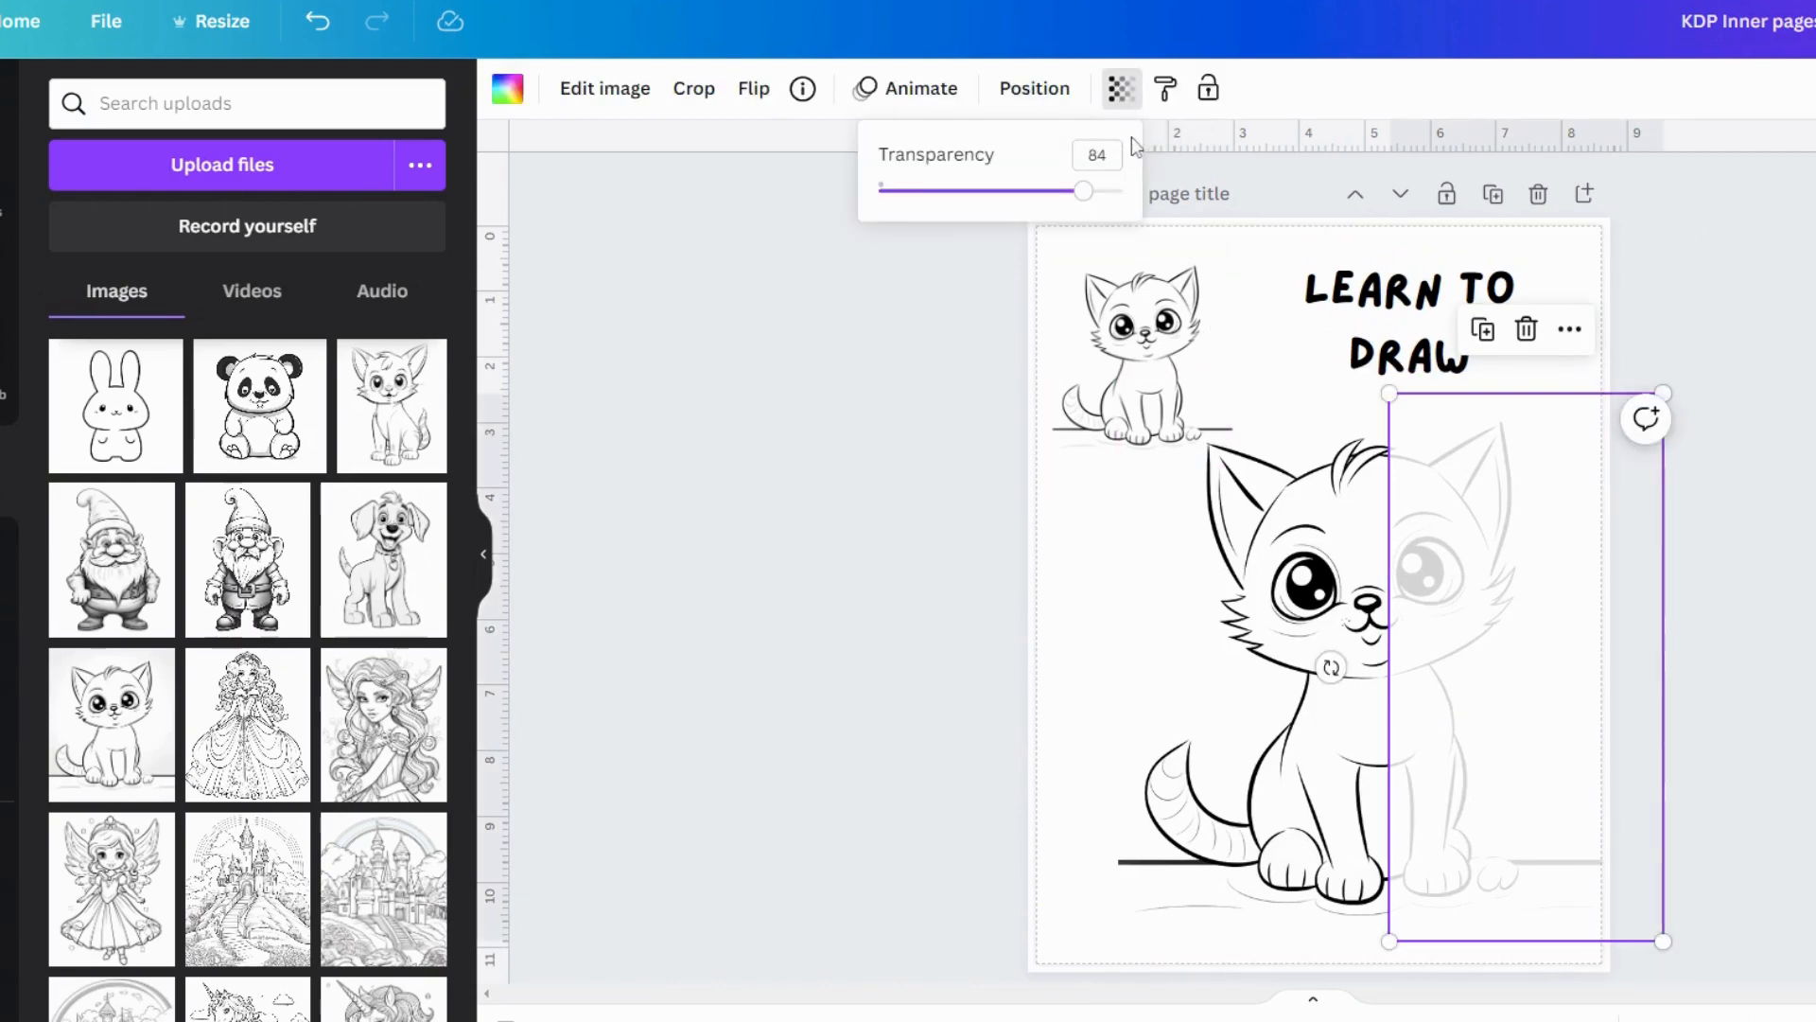
drag(1084, 194, 1123, 191)
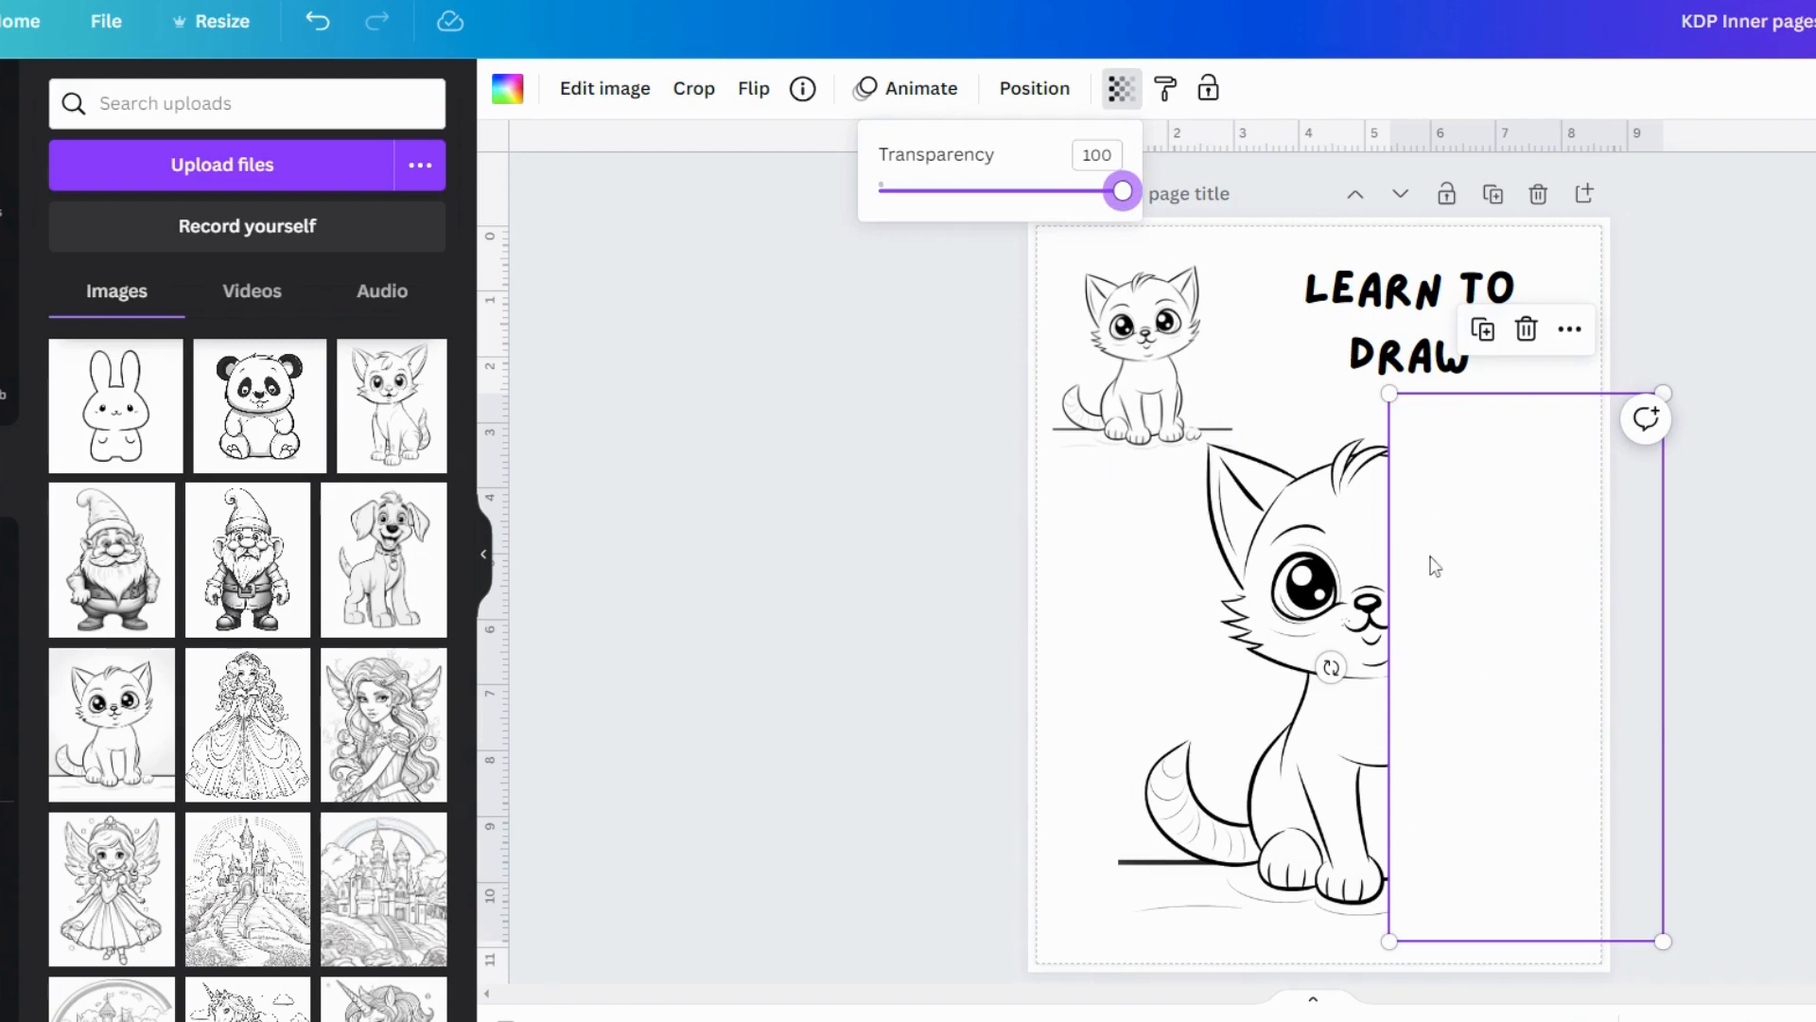
drag(1123, 196, 1086, 196)
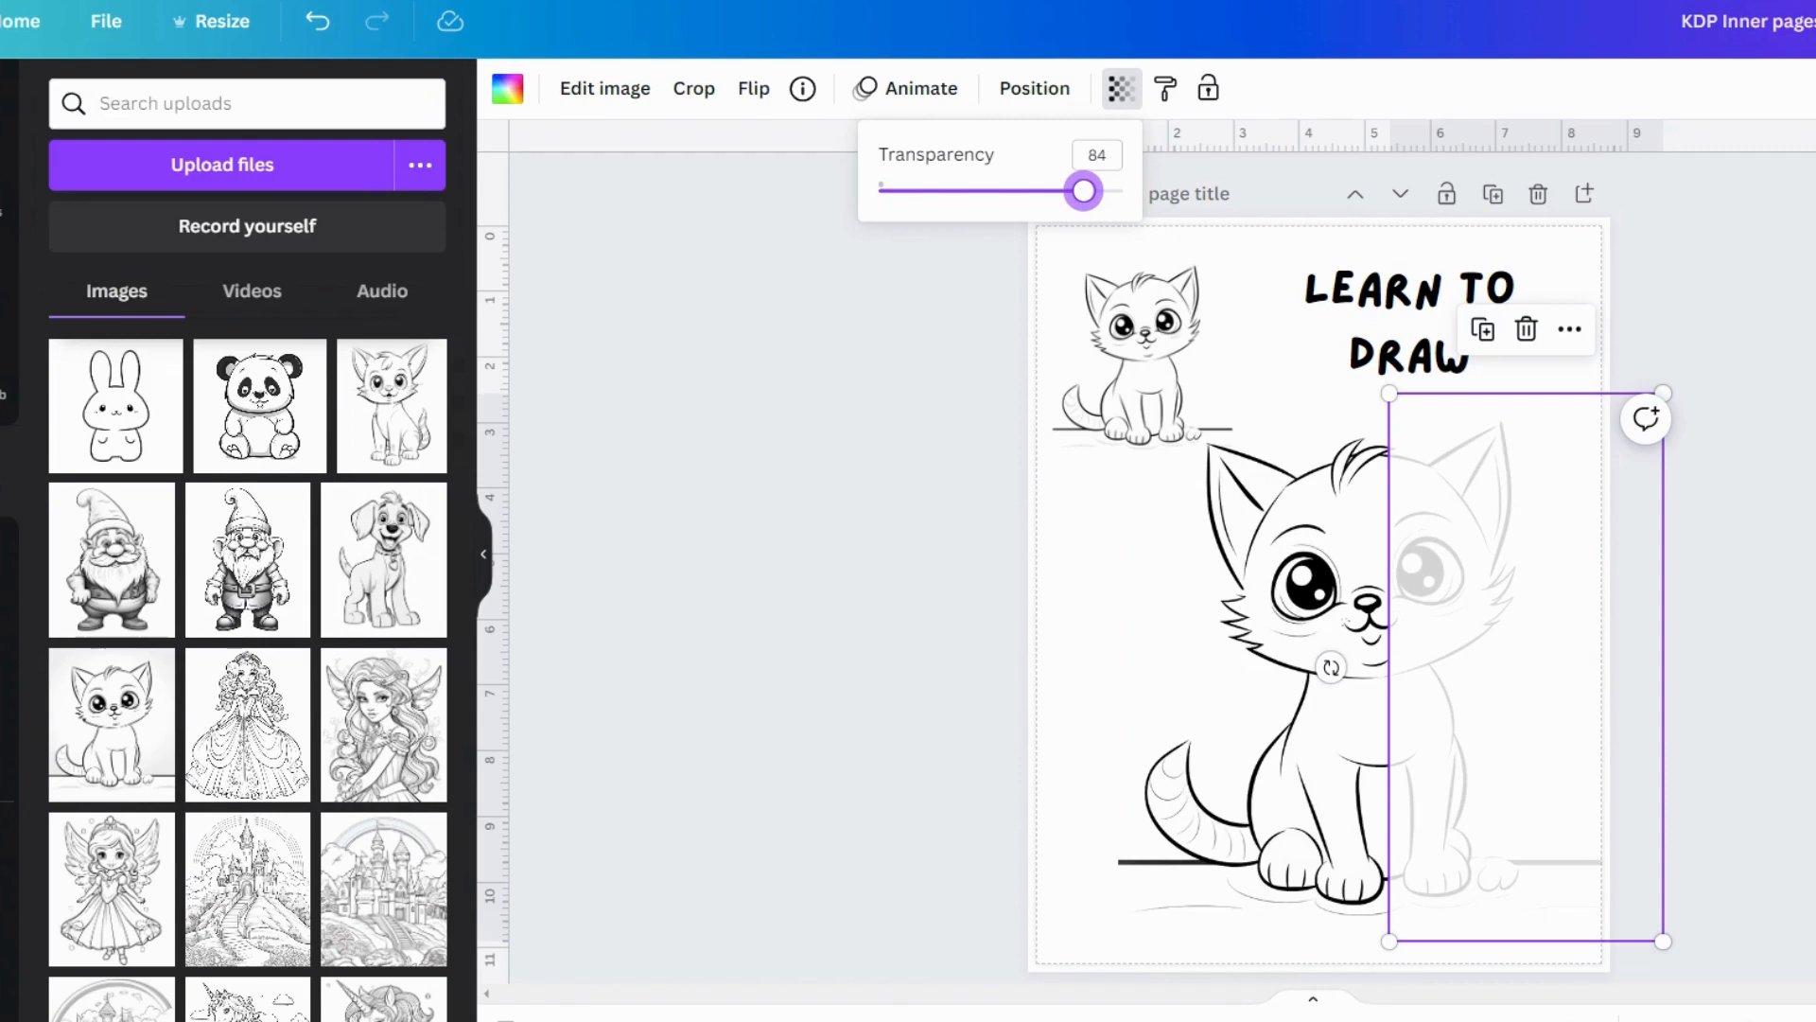
click(981, 391)
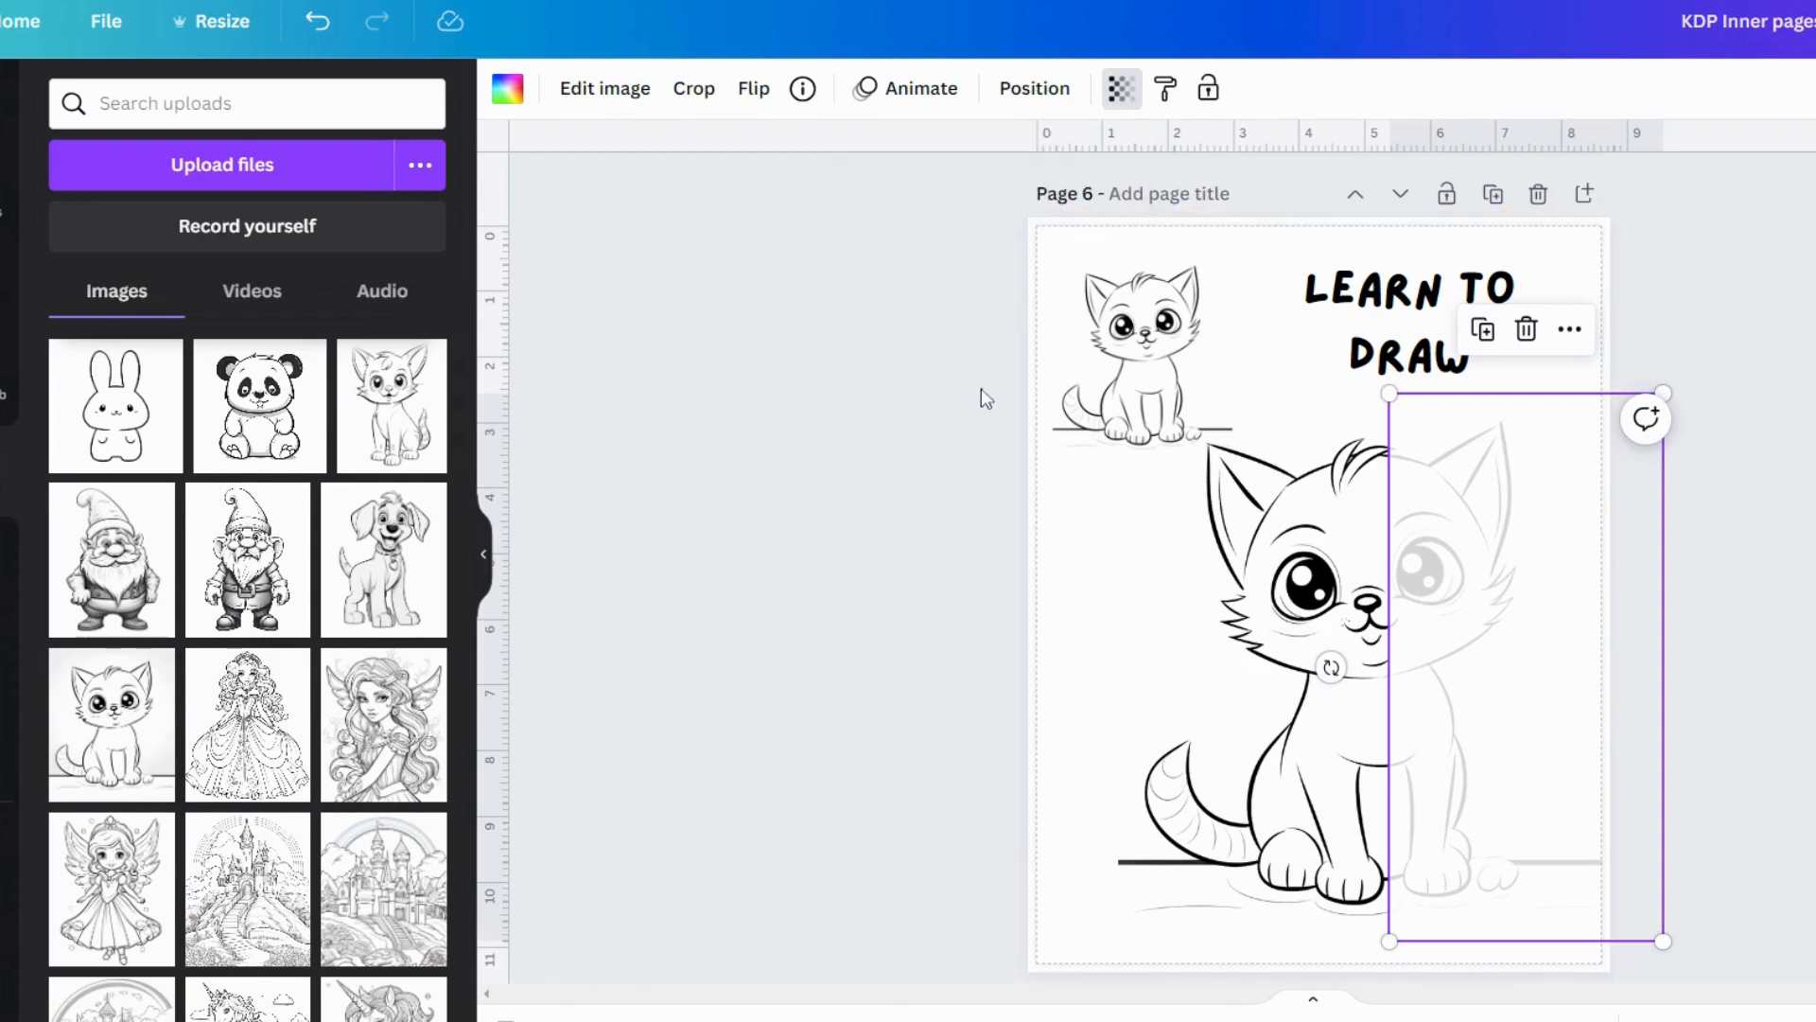
click(980, 391)
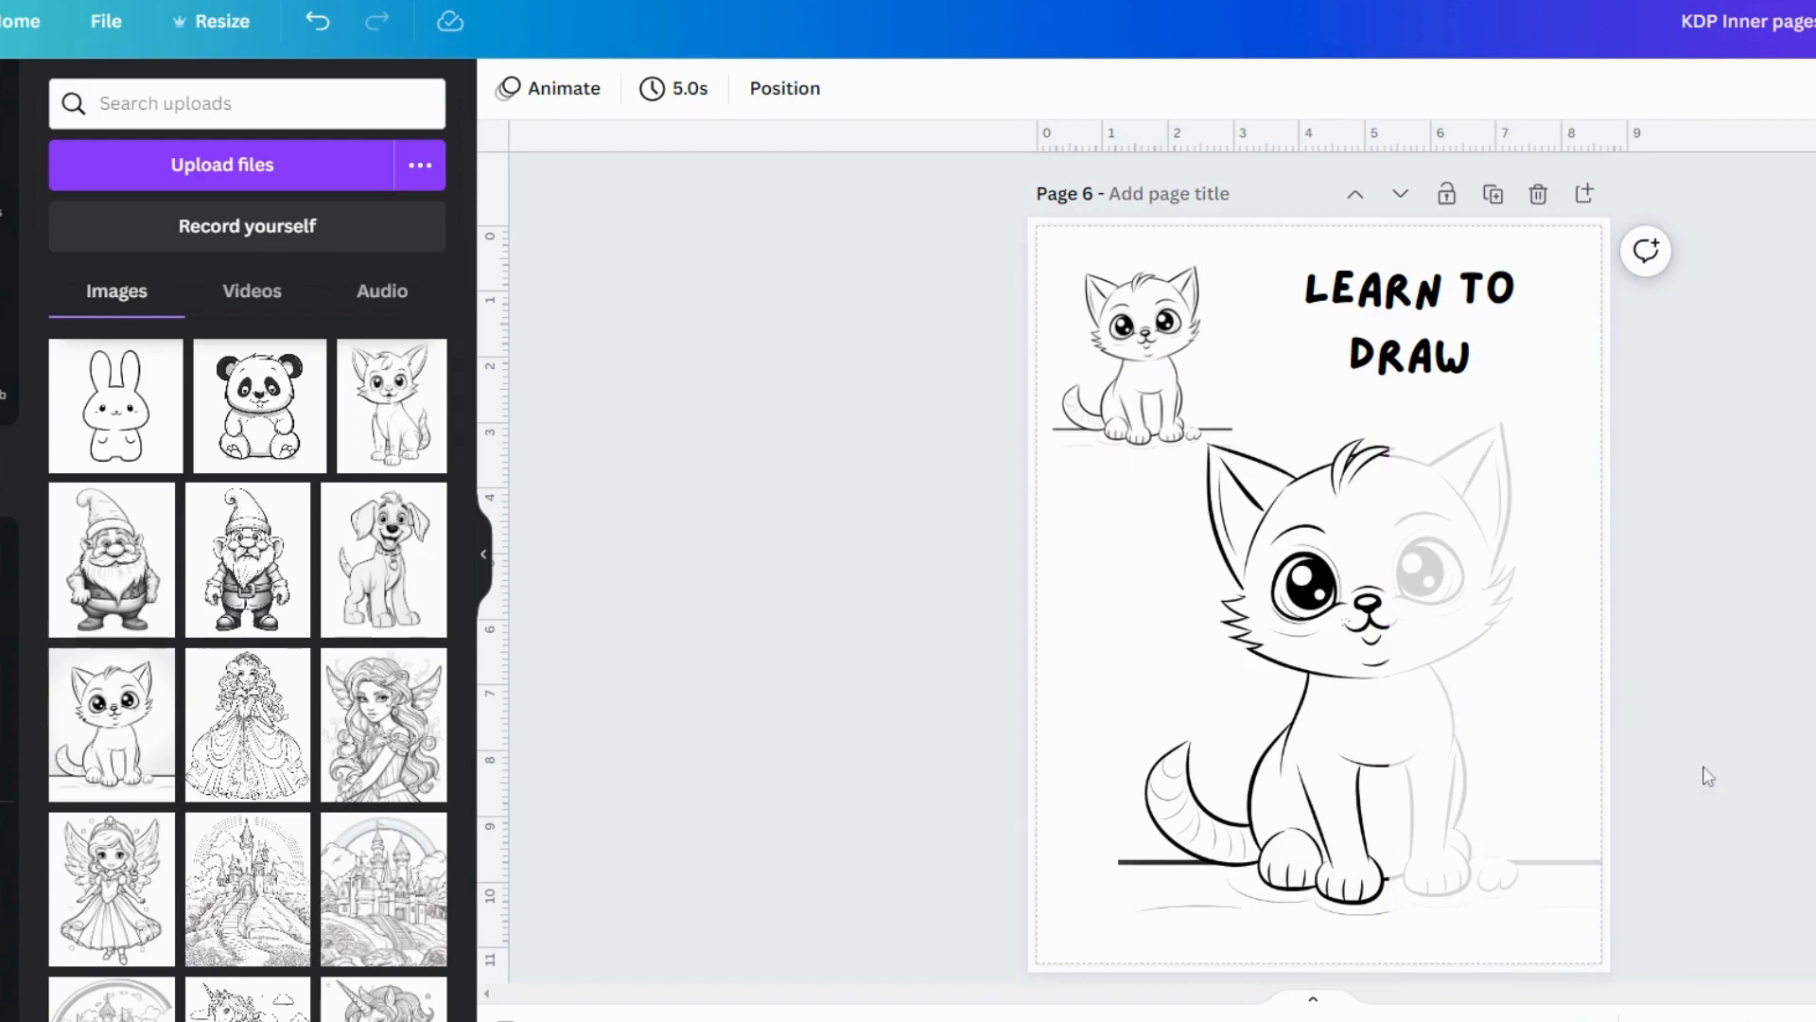
Erase the eyebrow on the second puppy of the "Spot the Difference" page 7 using Magic Eraser with brush size 10
scroll(1767, 636, down, 5)
scroll(1769, 636, down, 5)
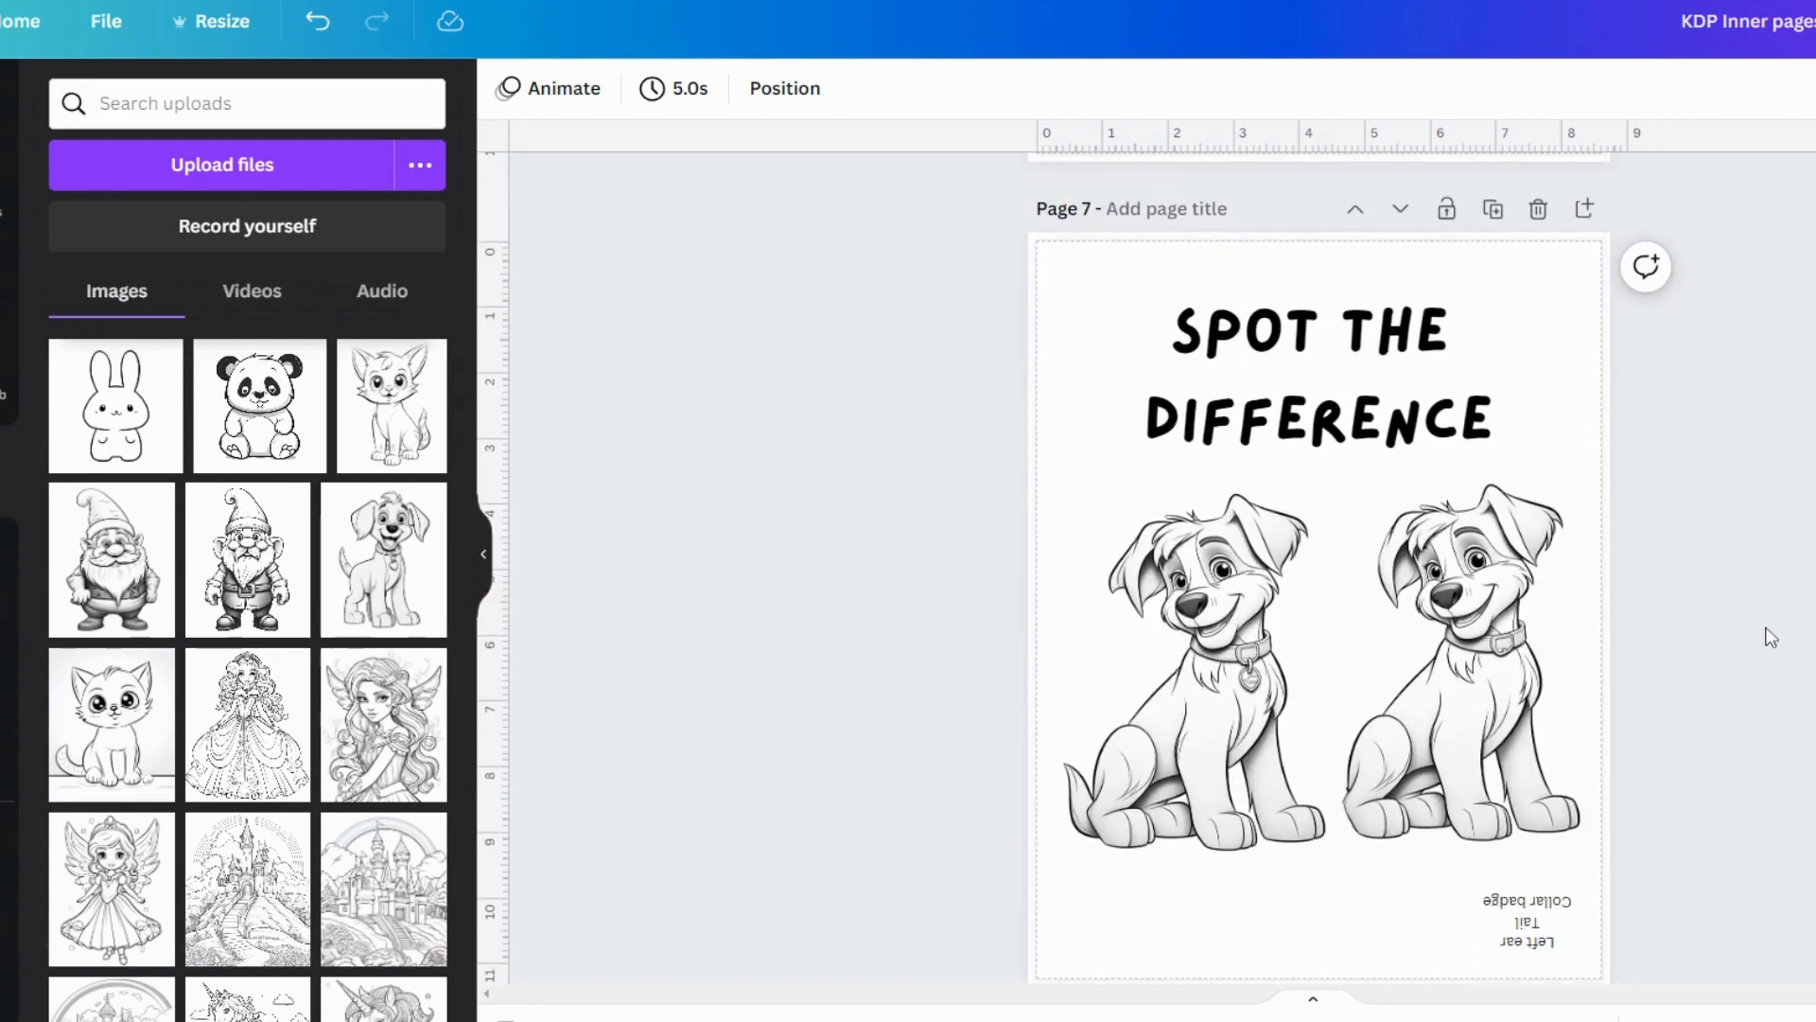
scroll(1770, 637, down, 1)
scroll(1771, 637, up, 1)
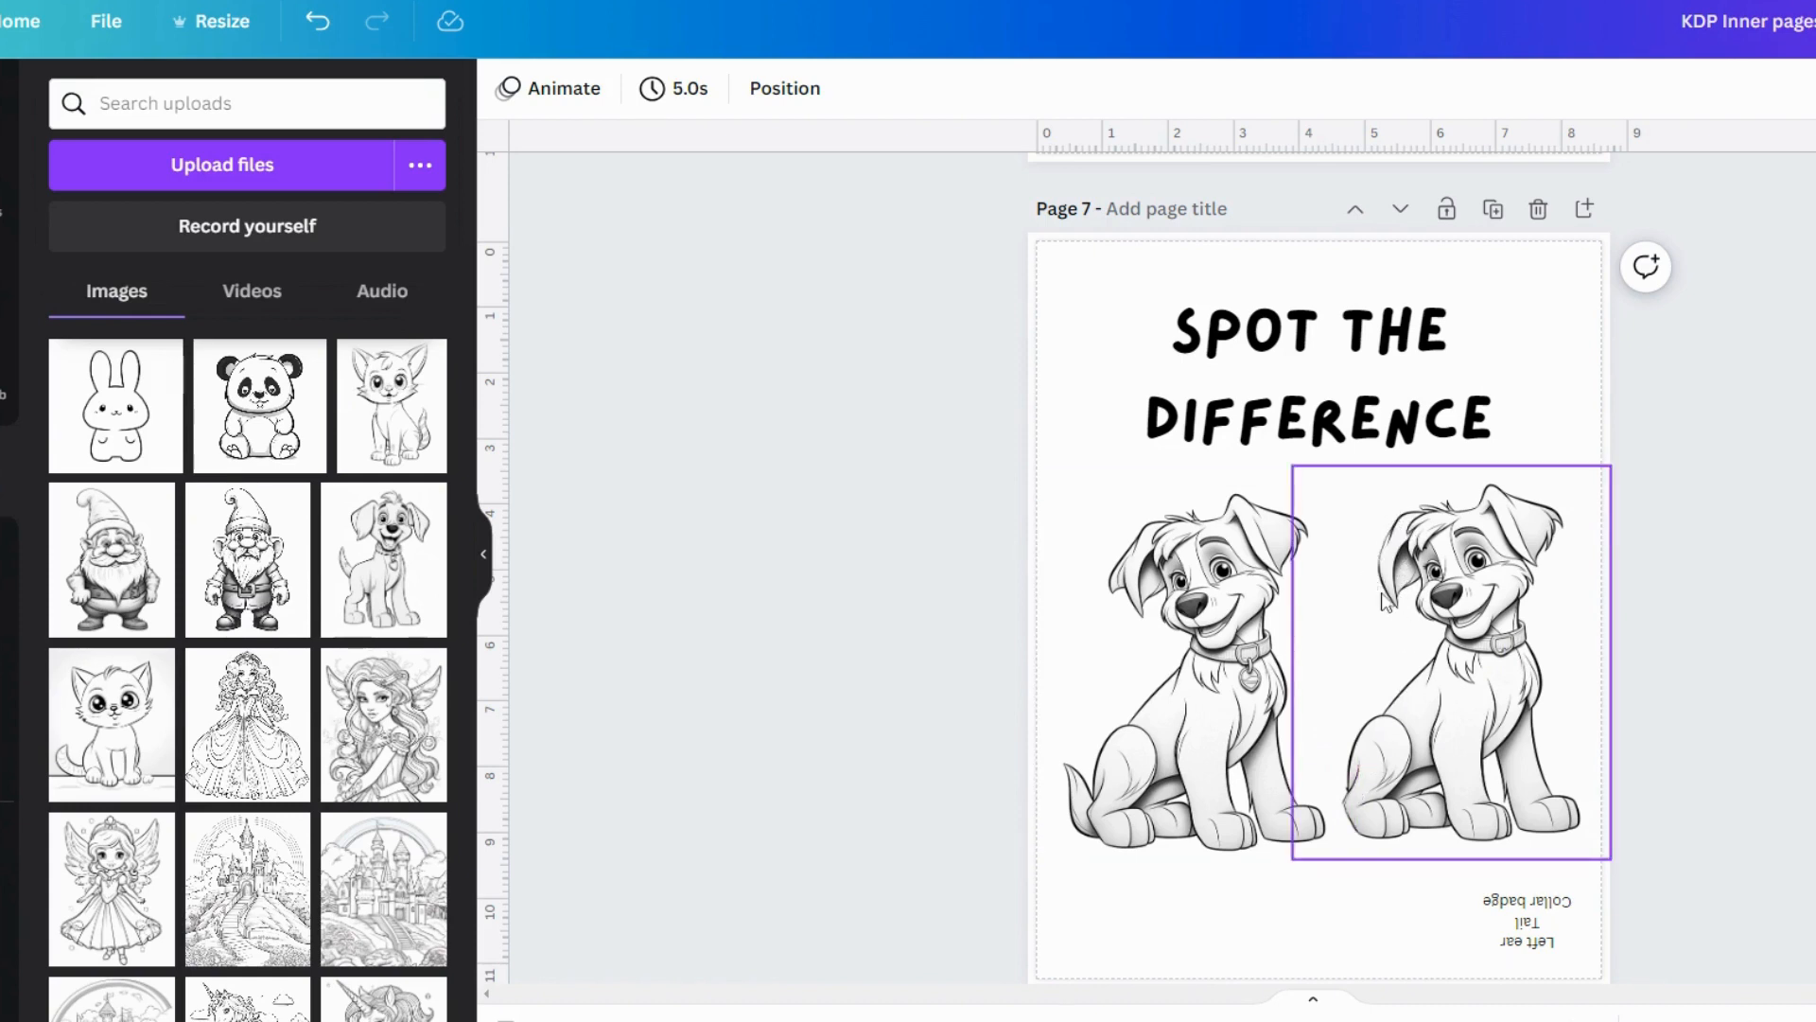
click(1461, 605)
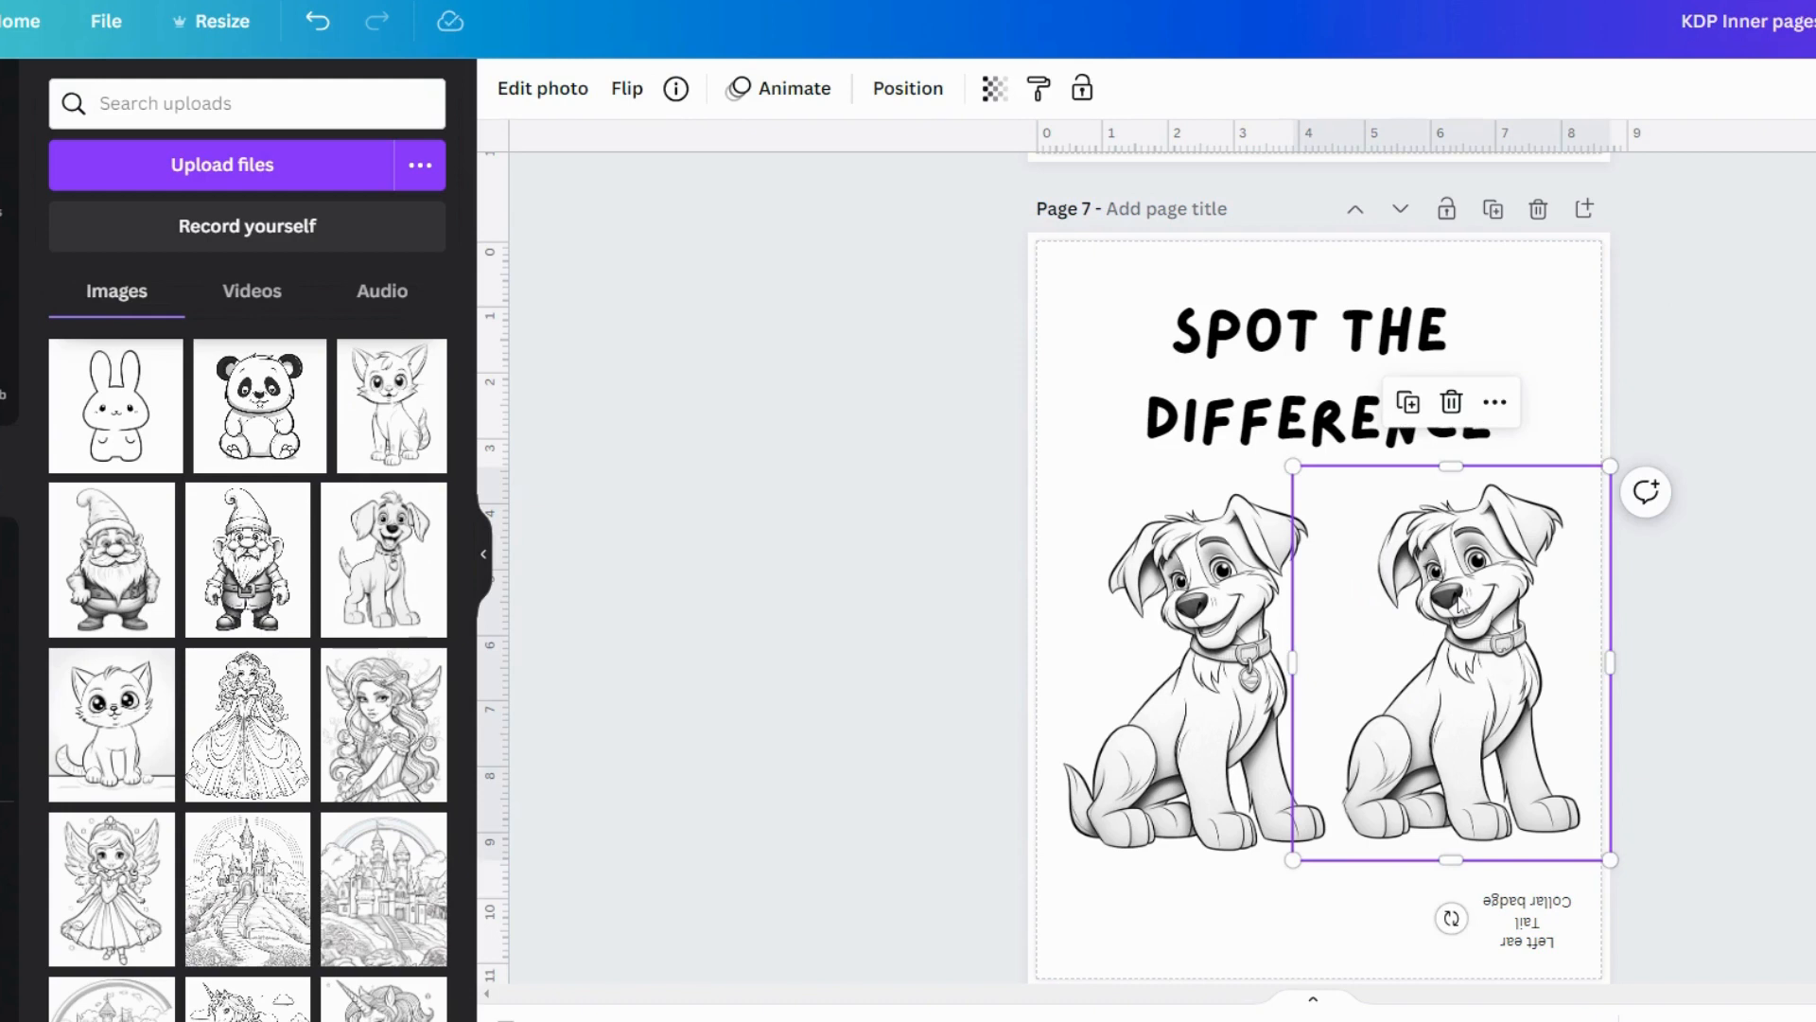
click(541, 95)
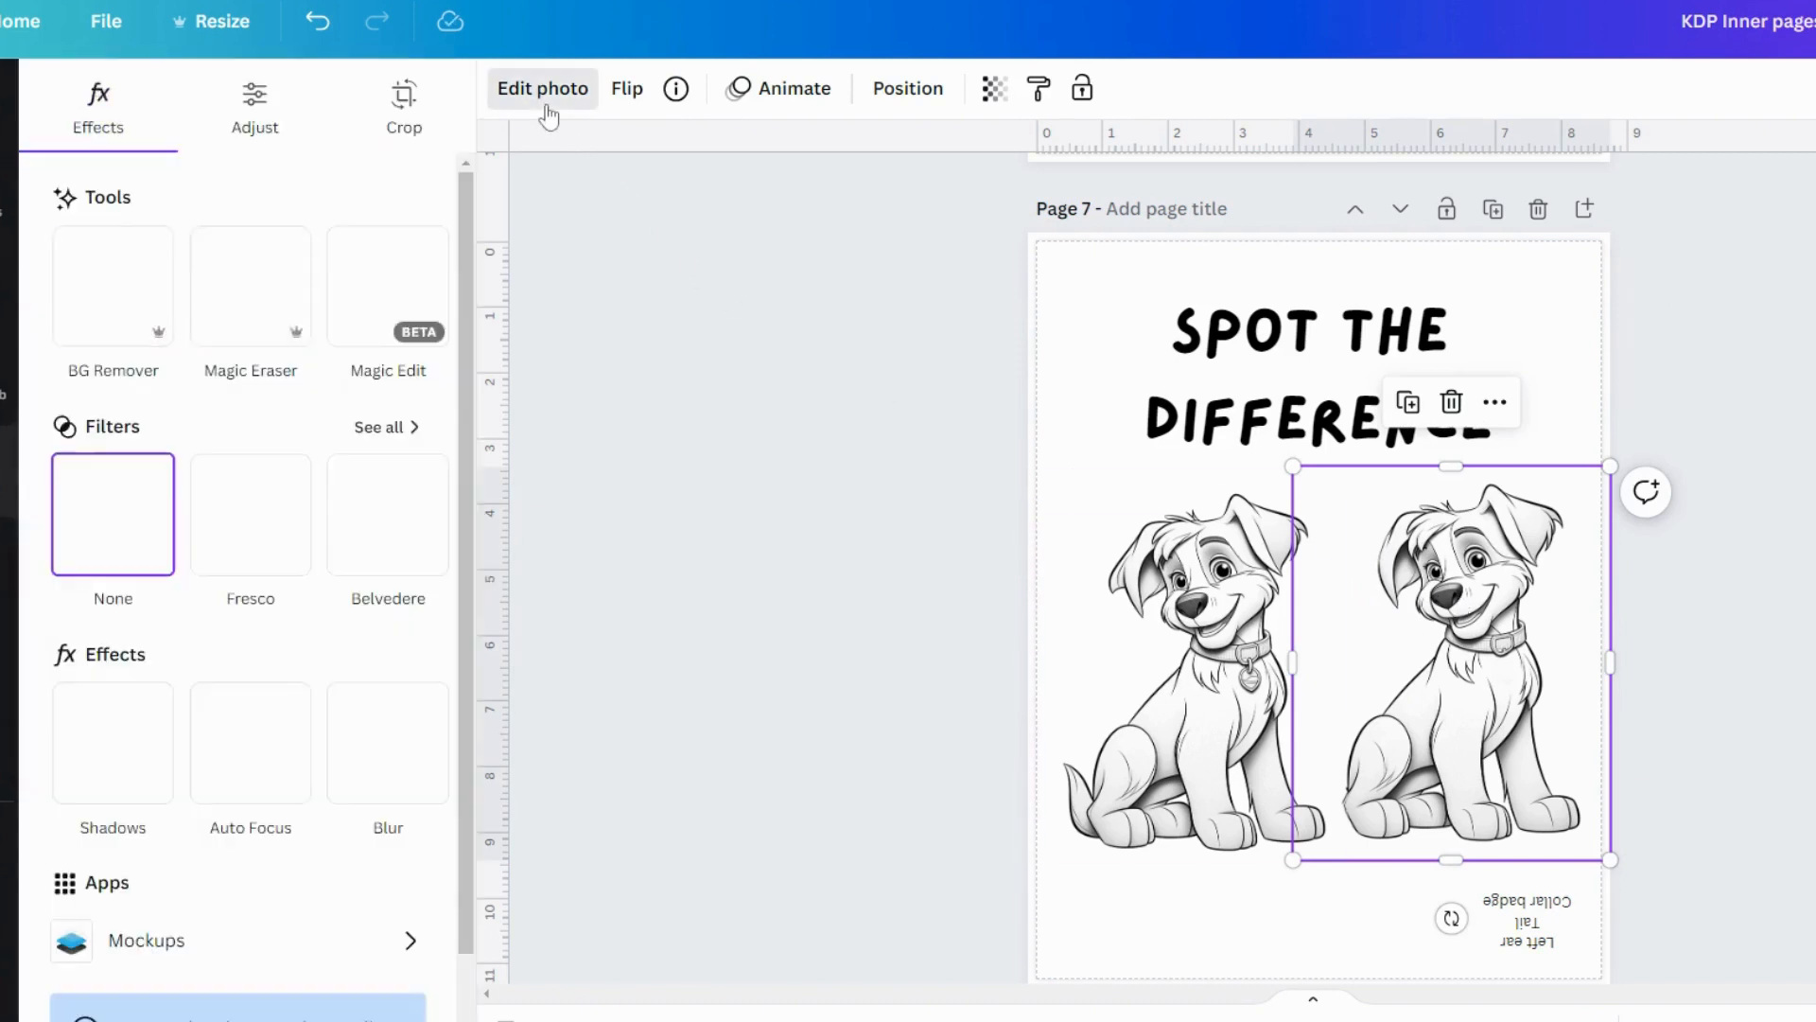
click(251, 316)
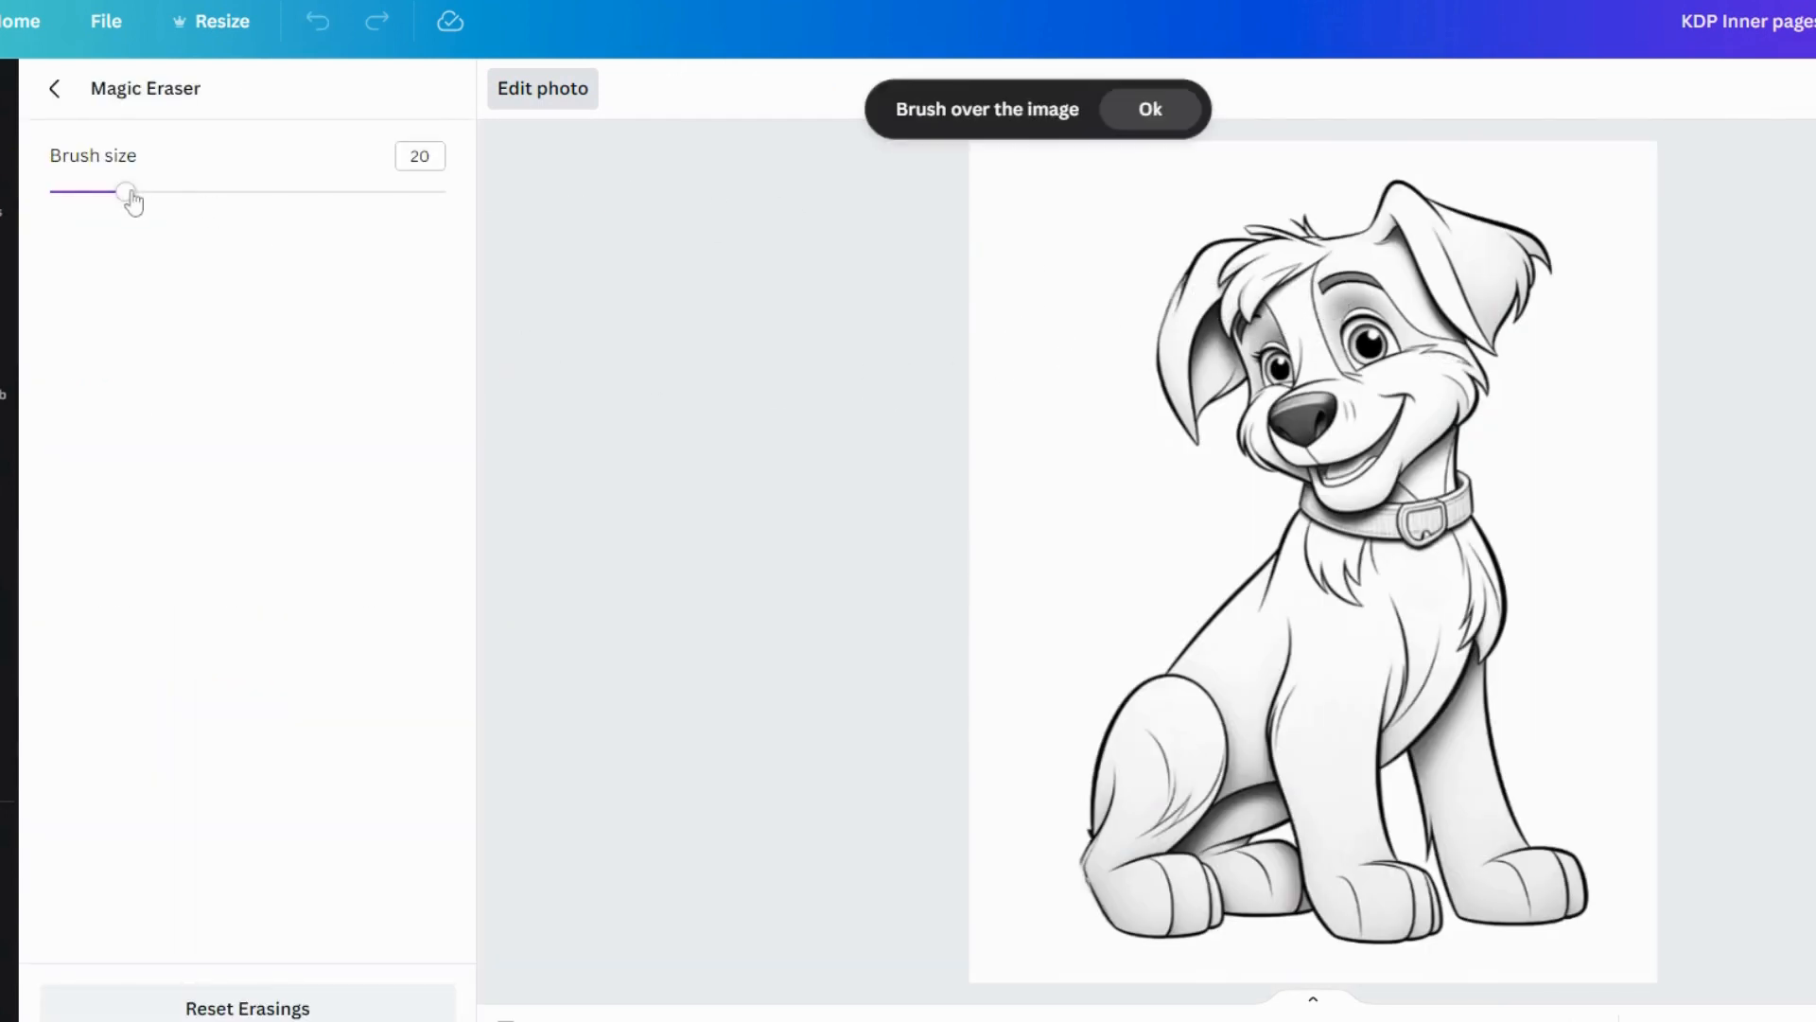
drag(128, 194, 83, 200)
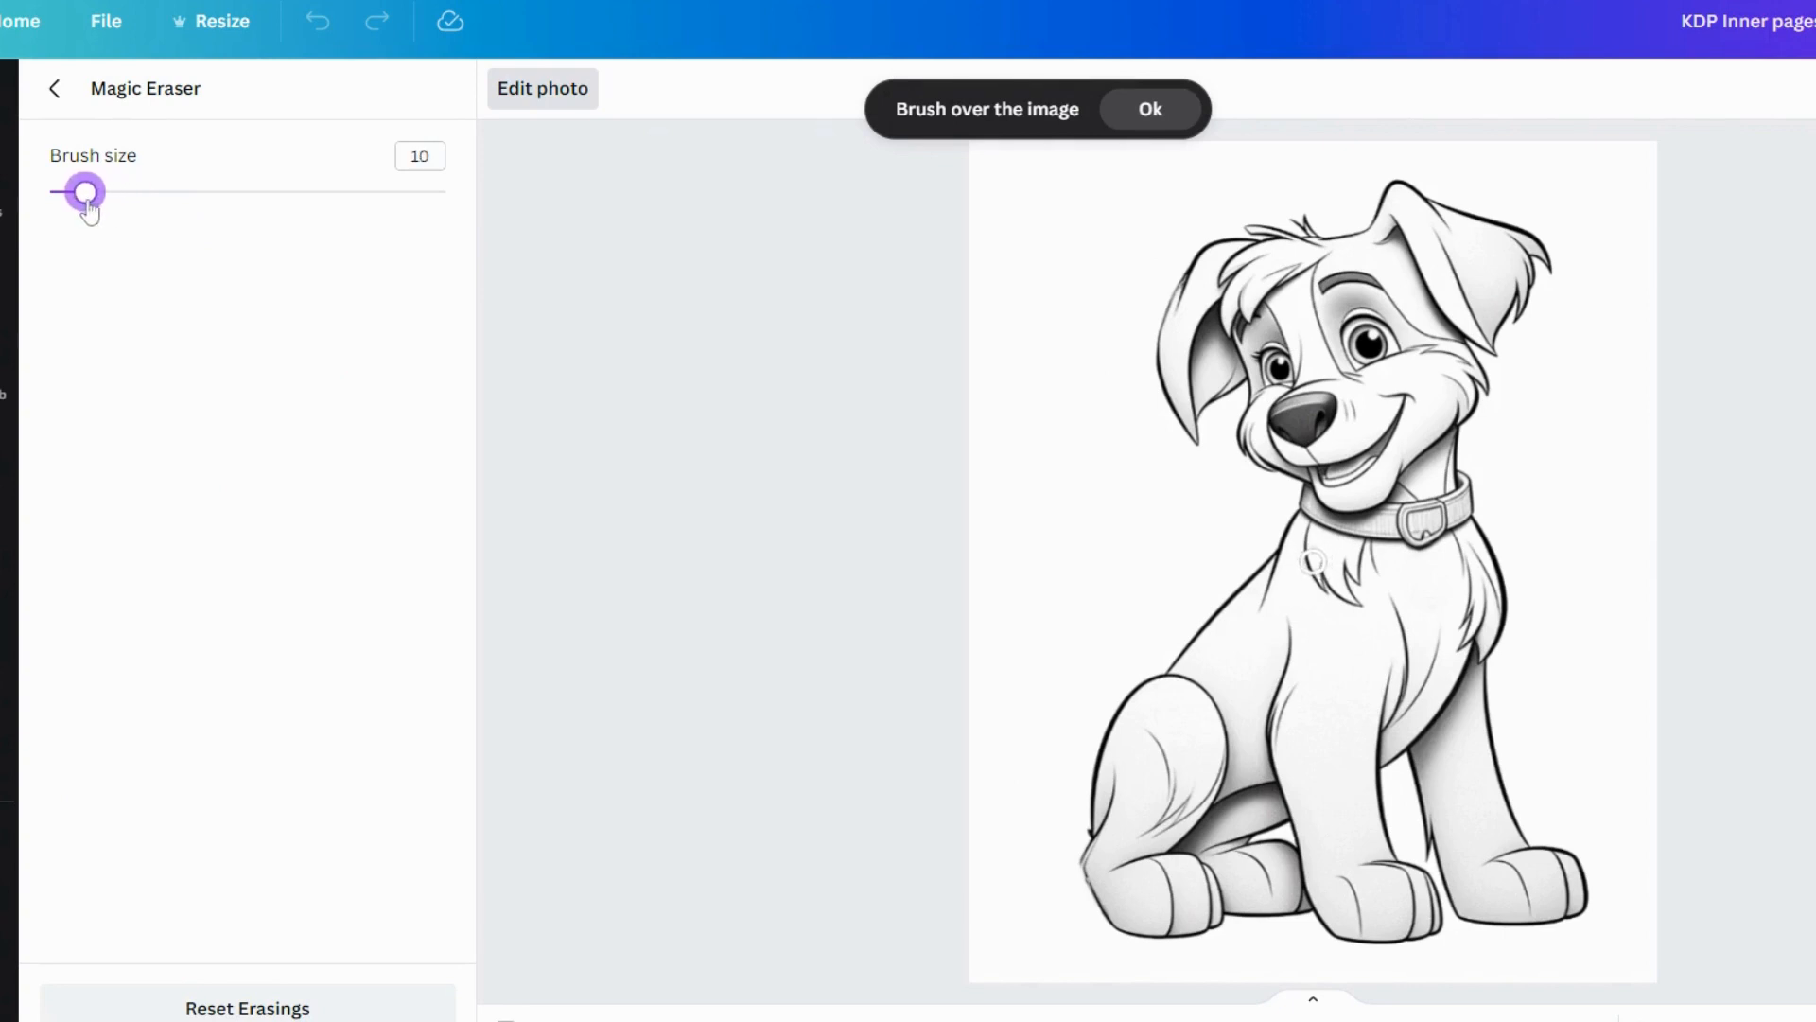
click(1322, 287)
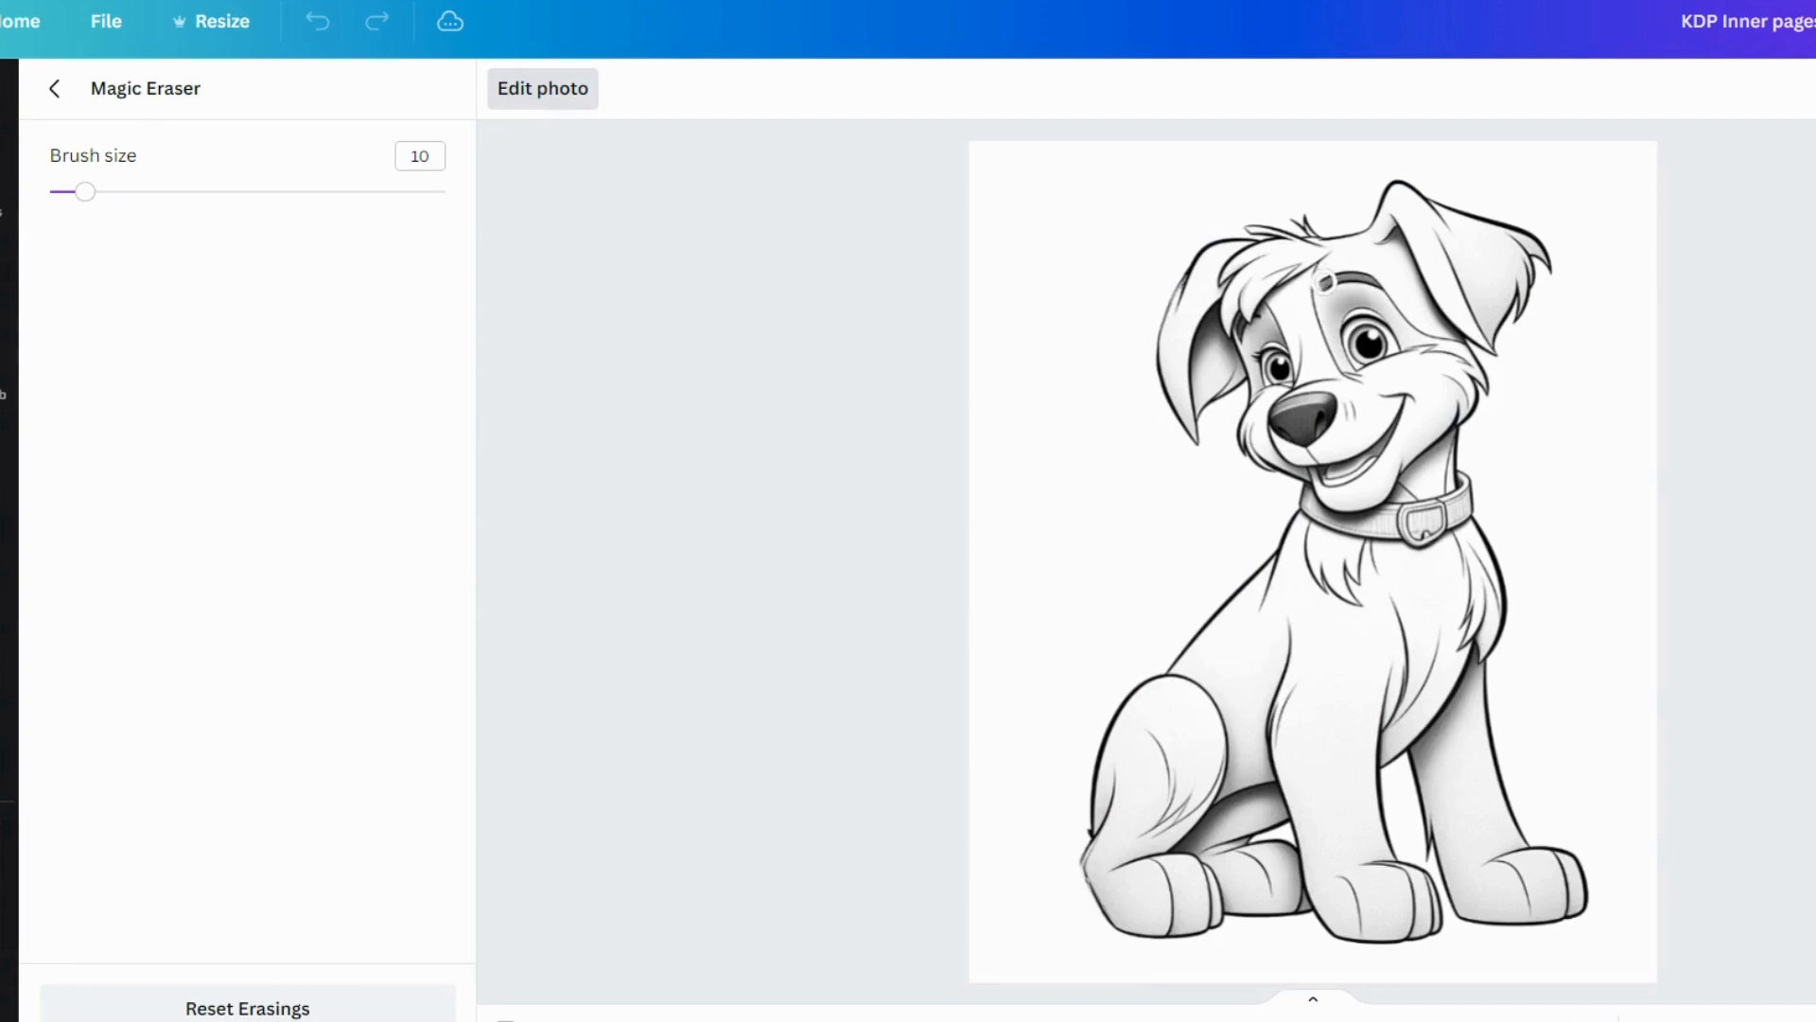
drag(1324, 281, 1387, 291)
click(56, 89)
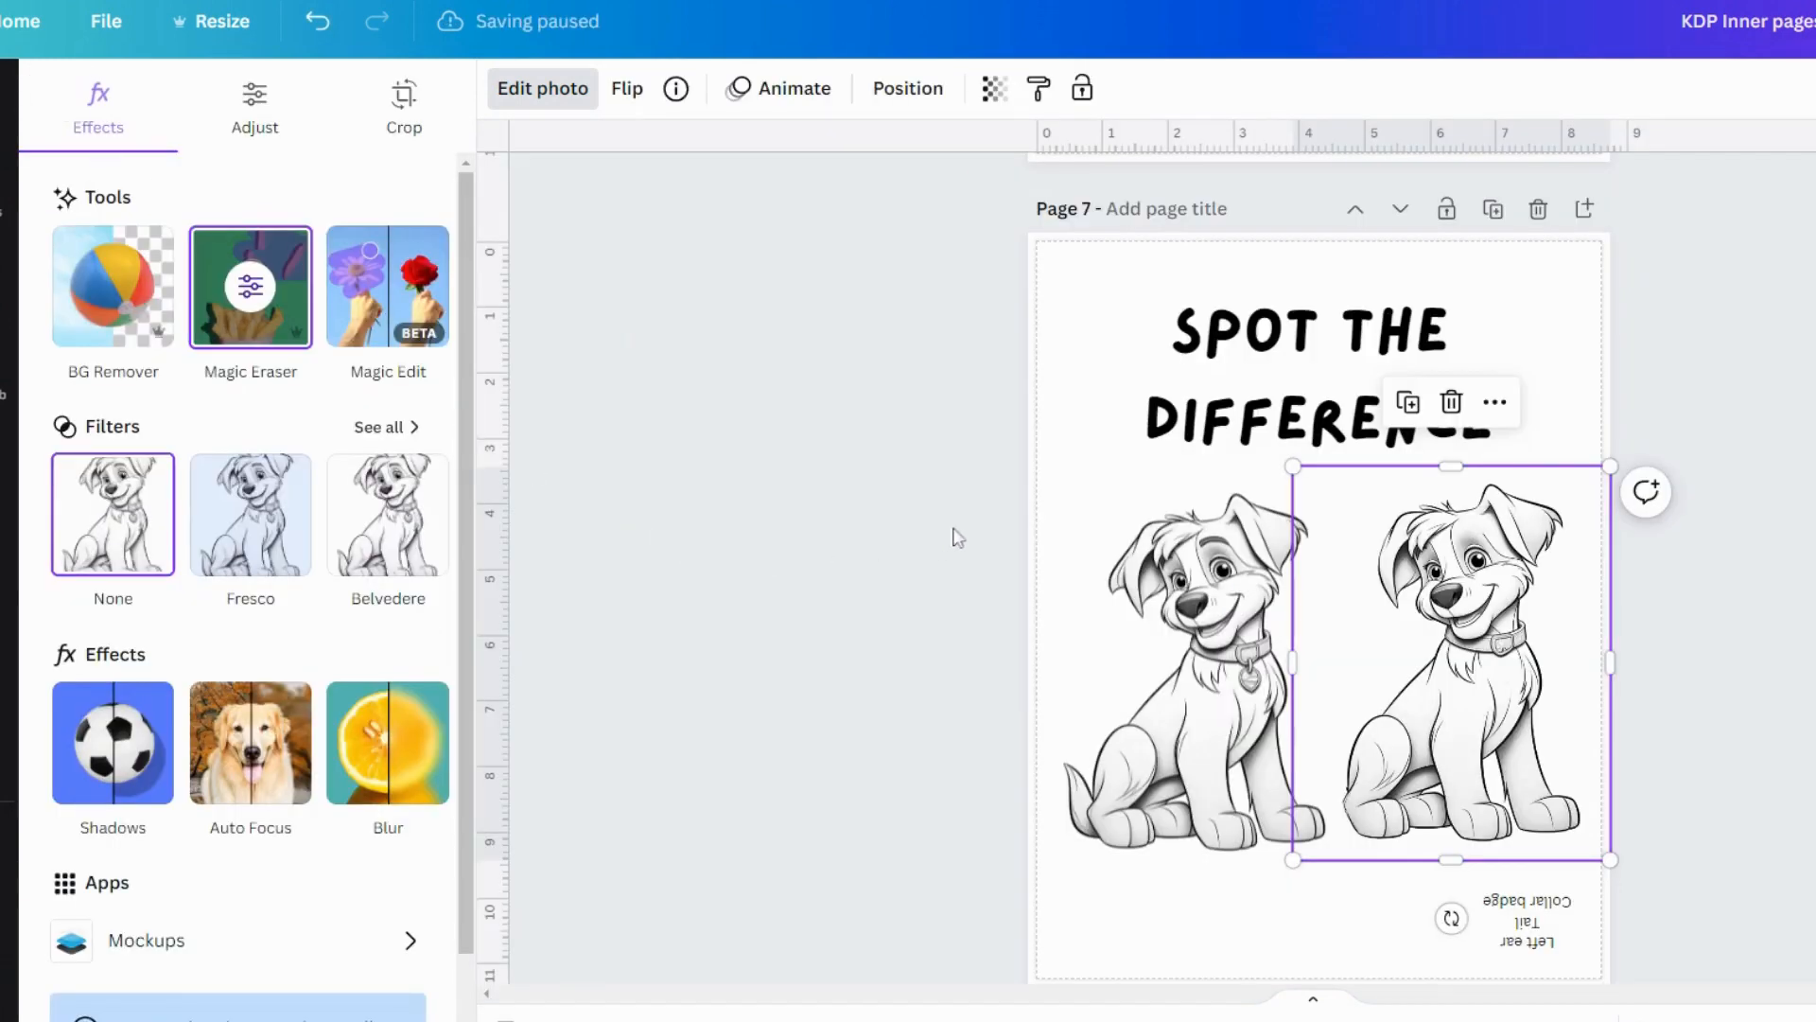
key(Escape)
click(965, 502)
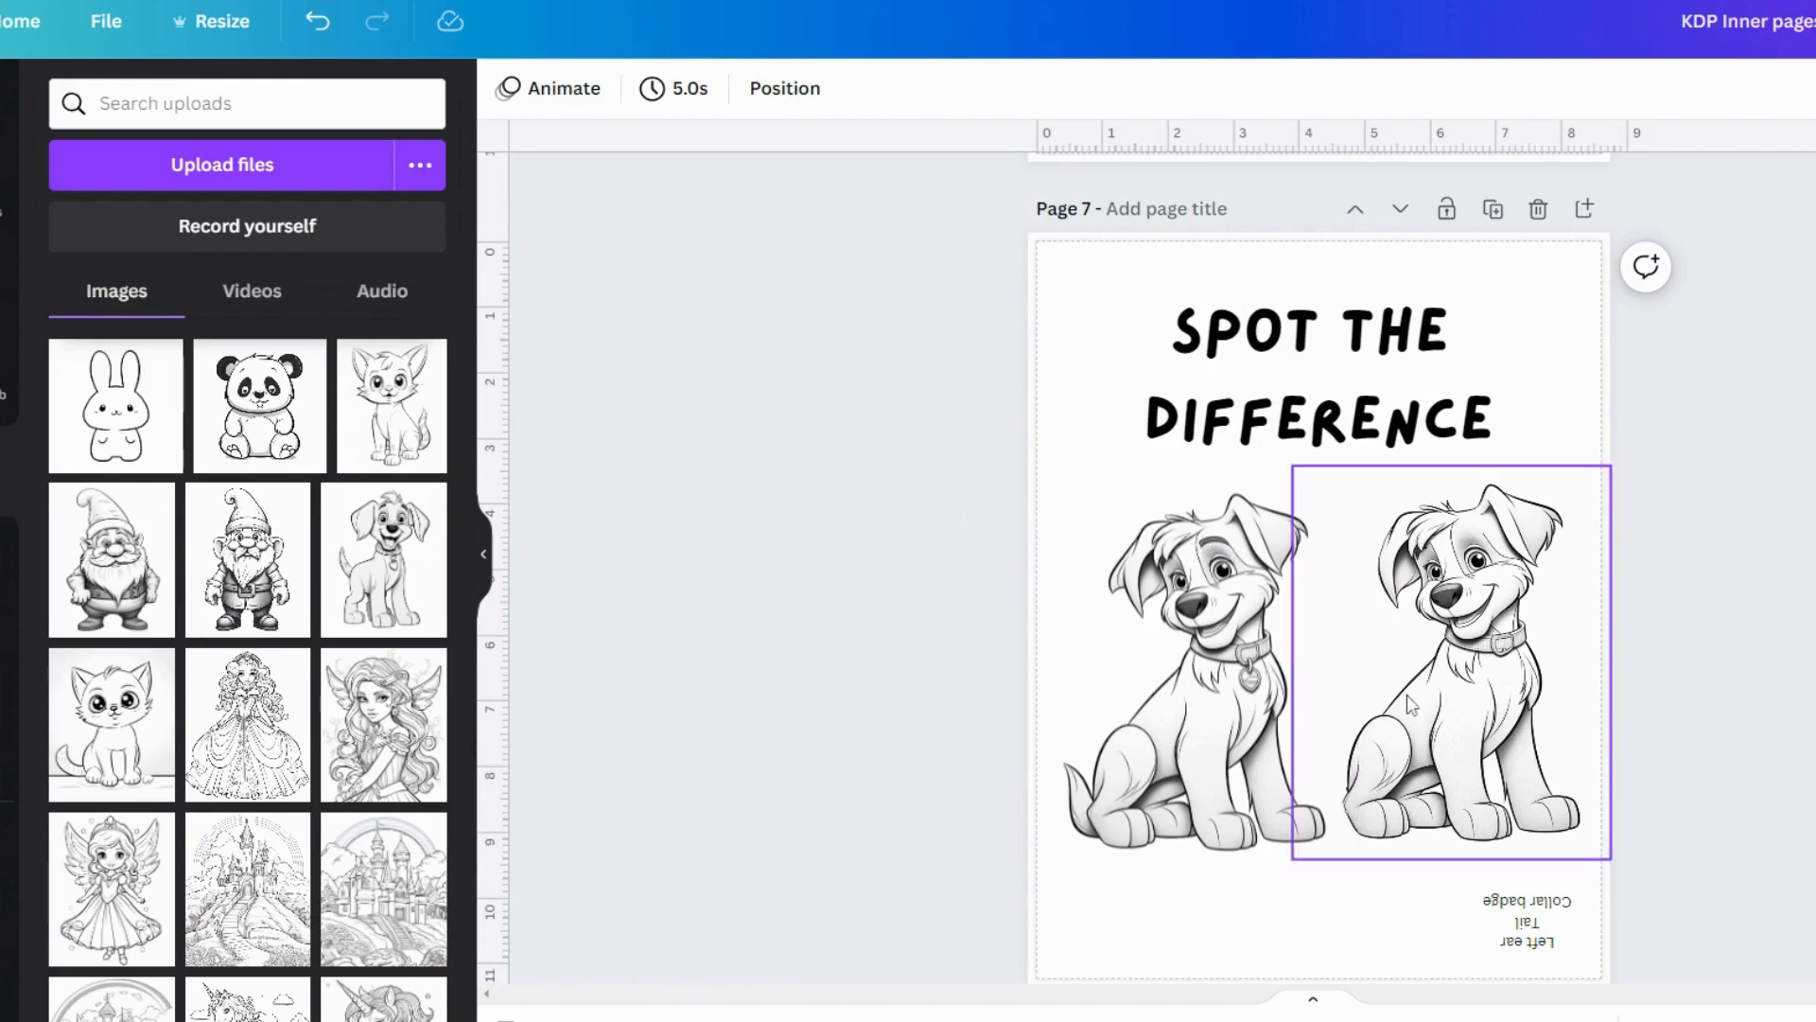
On the hidden gnomes page 9, slightly reposition the gnome by the left tree, its small bush and the large foreground bush
scroll(1406, 694, down, 5)
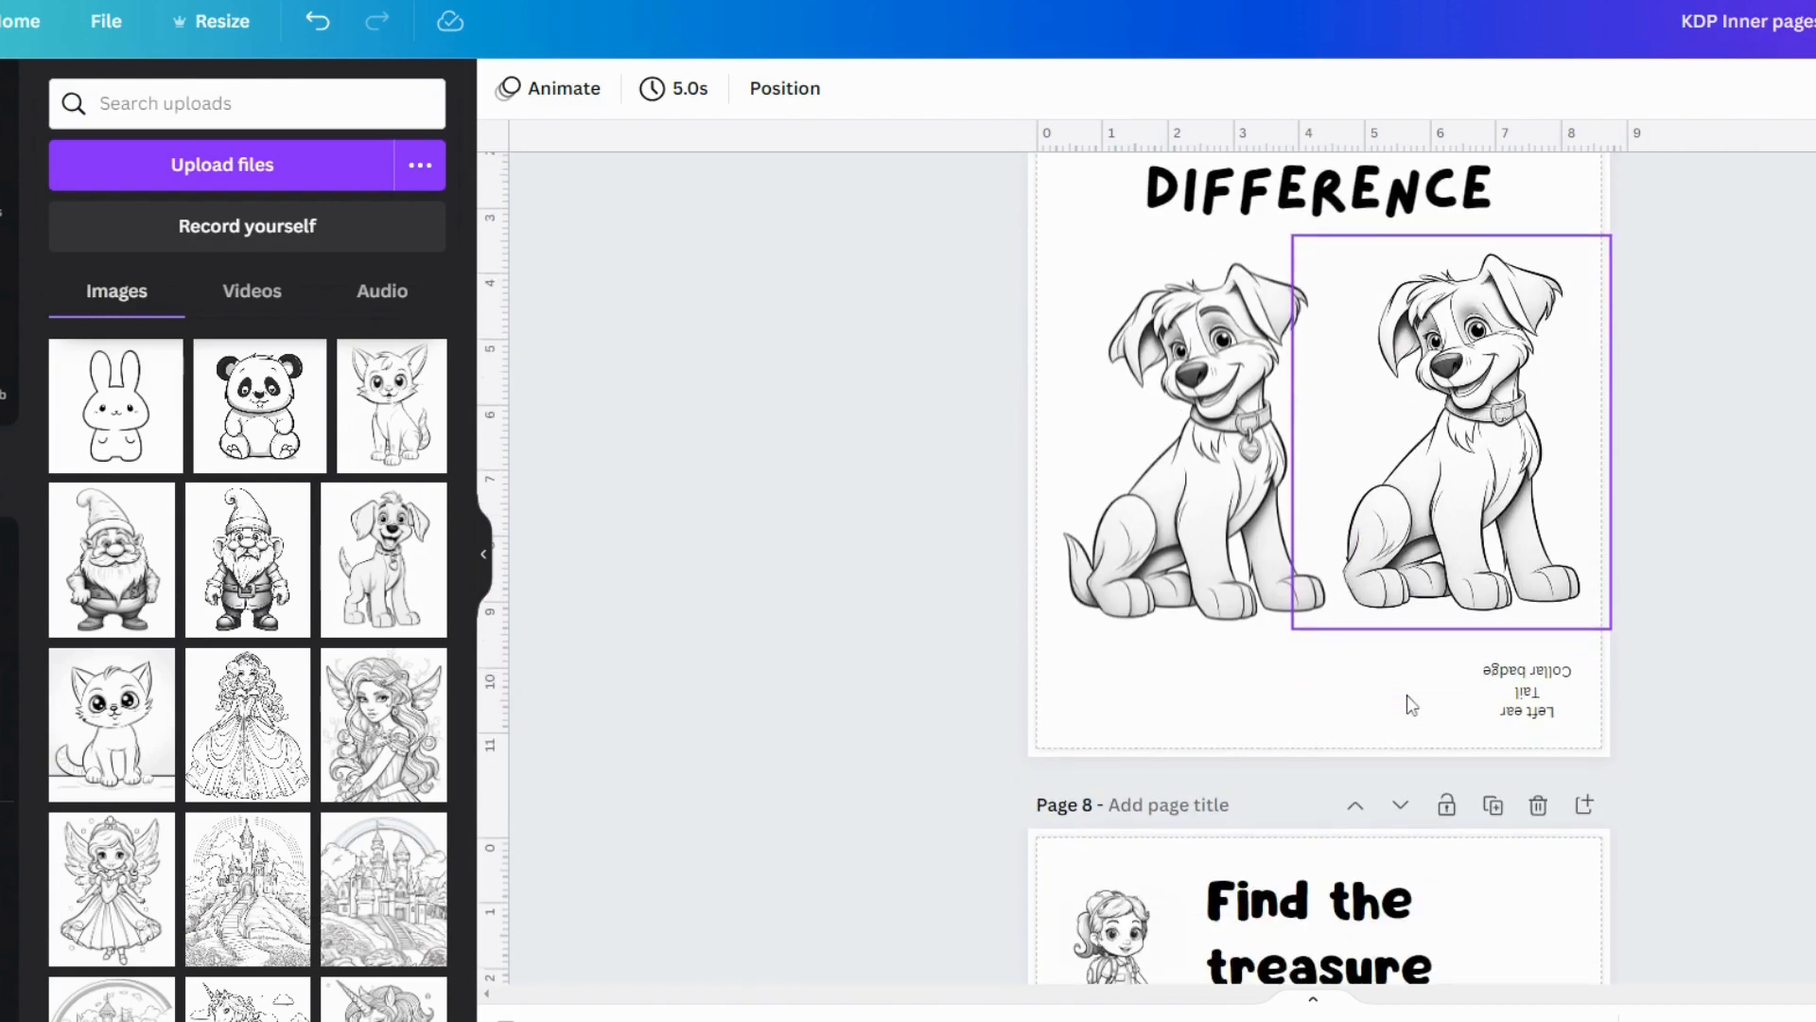
scroll(1406, 694, down, 5)
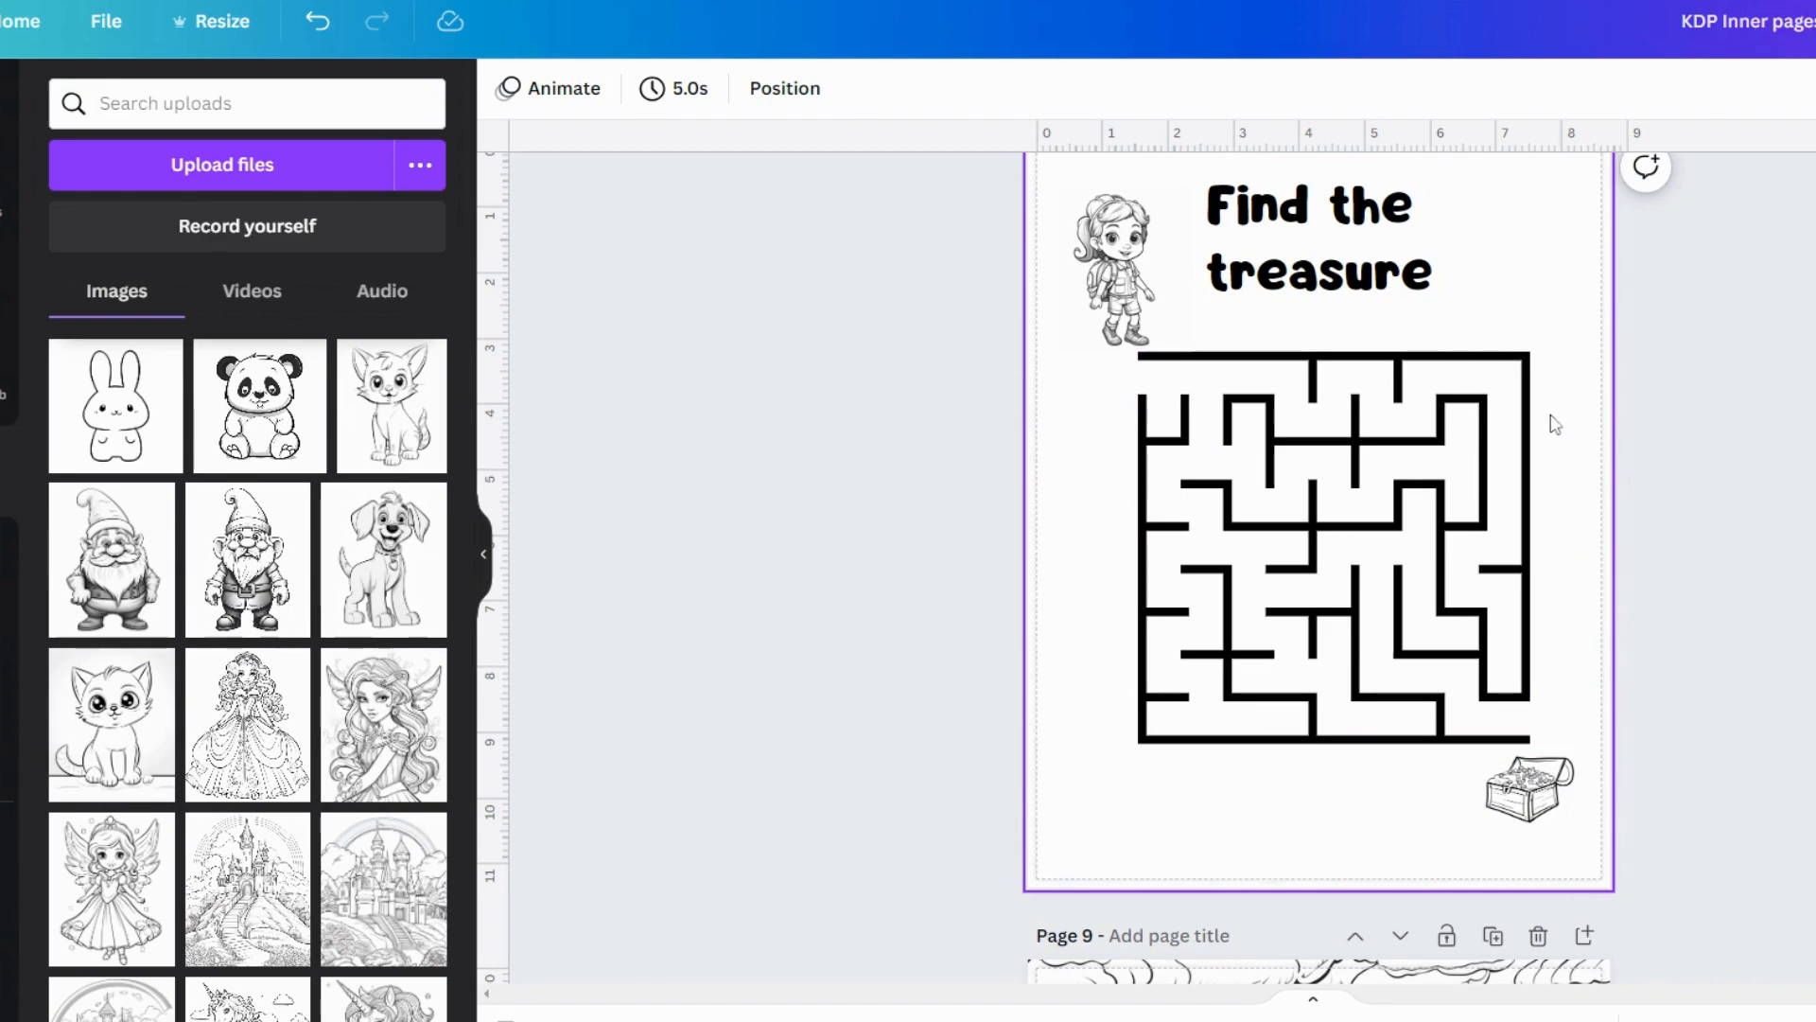
scroll(1633, 490, down, 3)
scroll(1641, 489, down, 5)
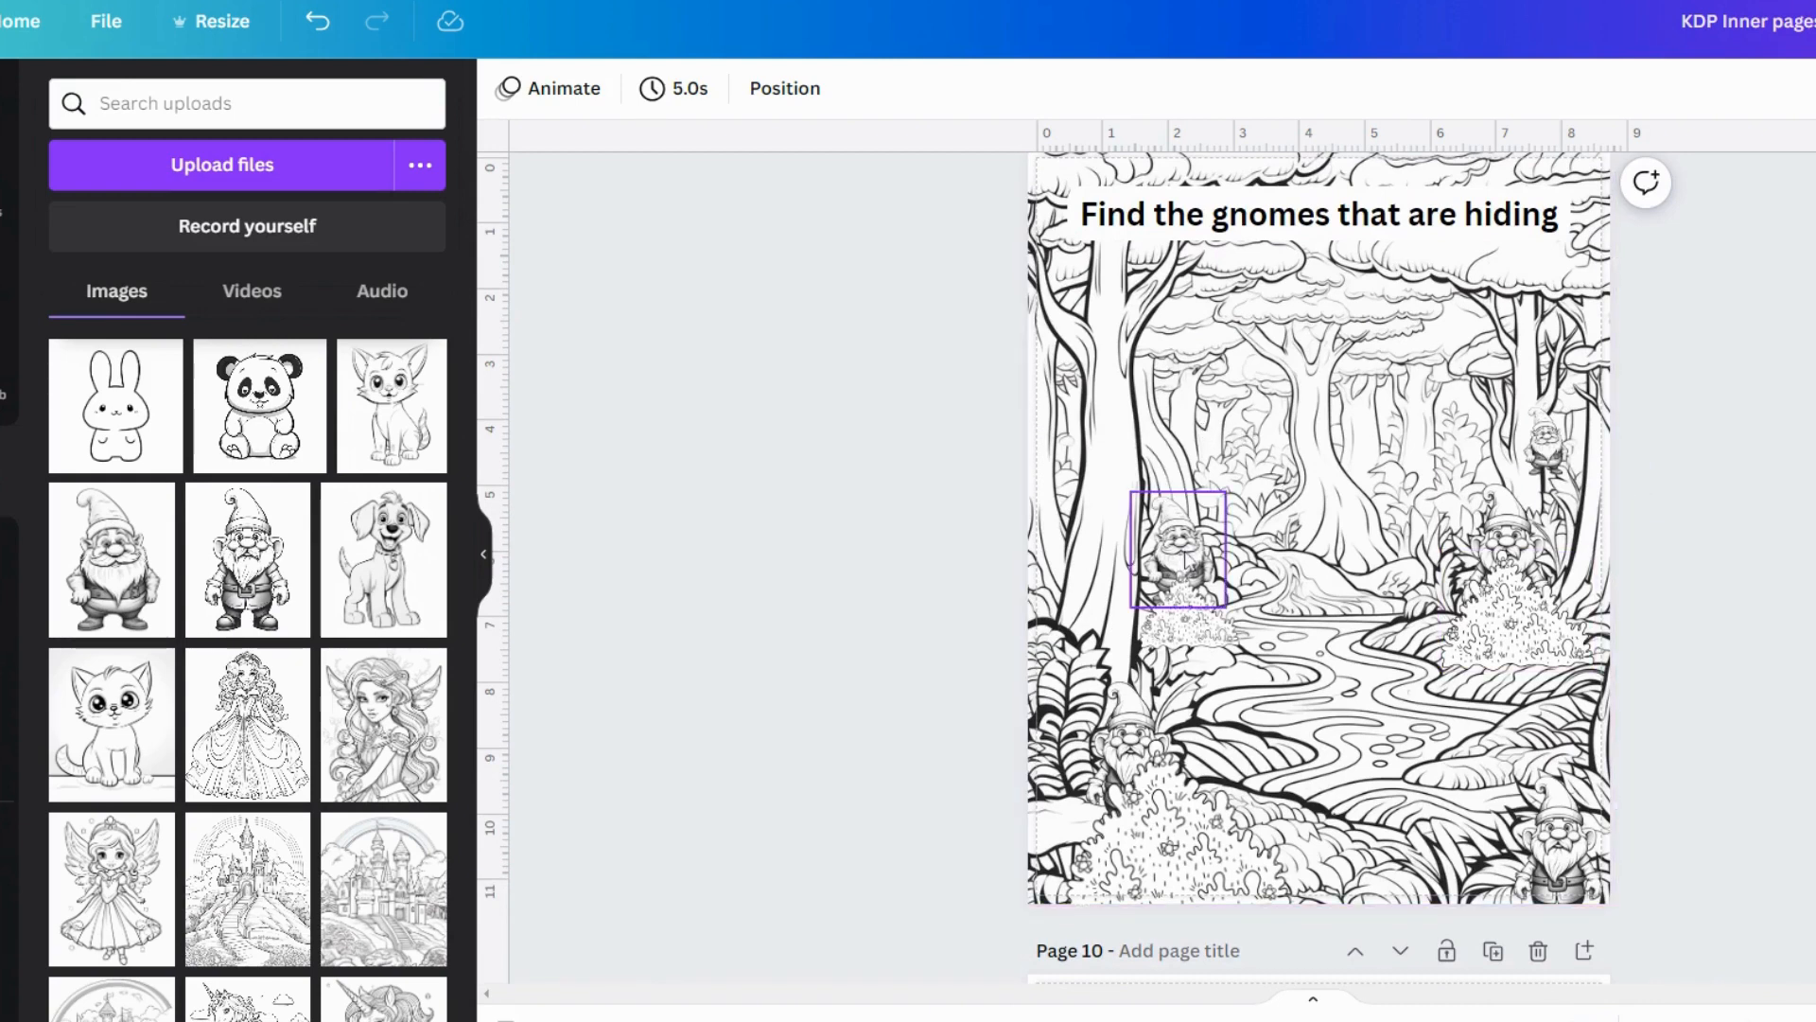
mouse_move(1184, 560)
mouse_down()
mouse_move(1230, 531)
mouse_move(1339, 559)
mouse_move(1229, 519)
mouse_move(1203, 529)
mouse_up()
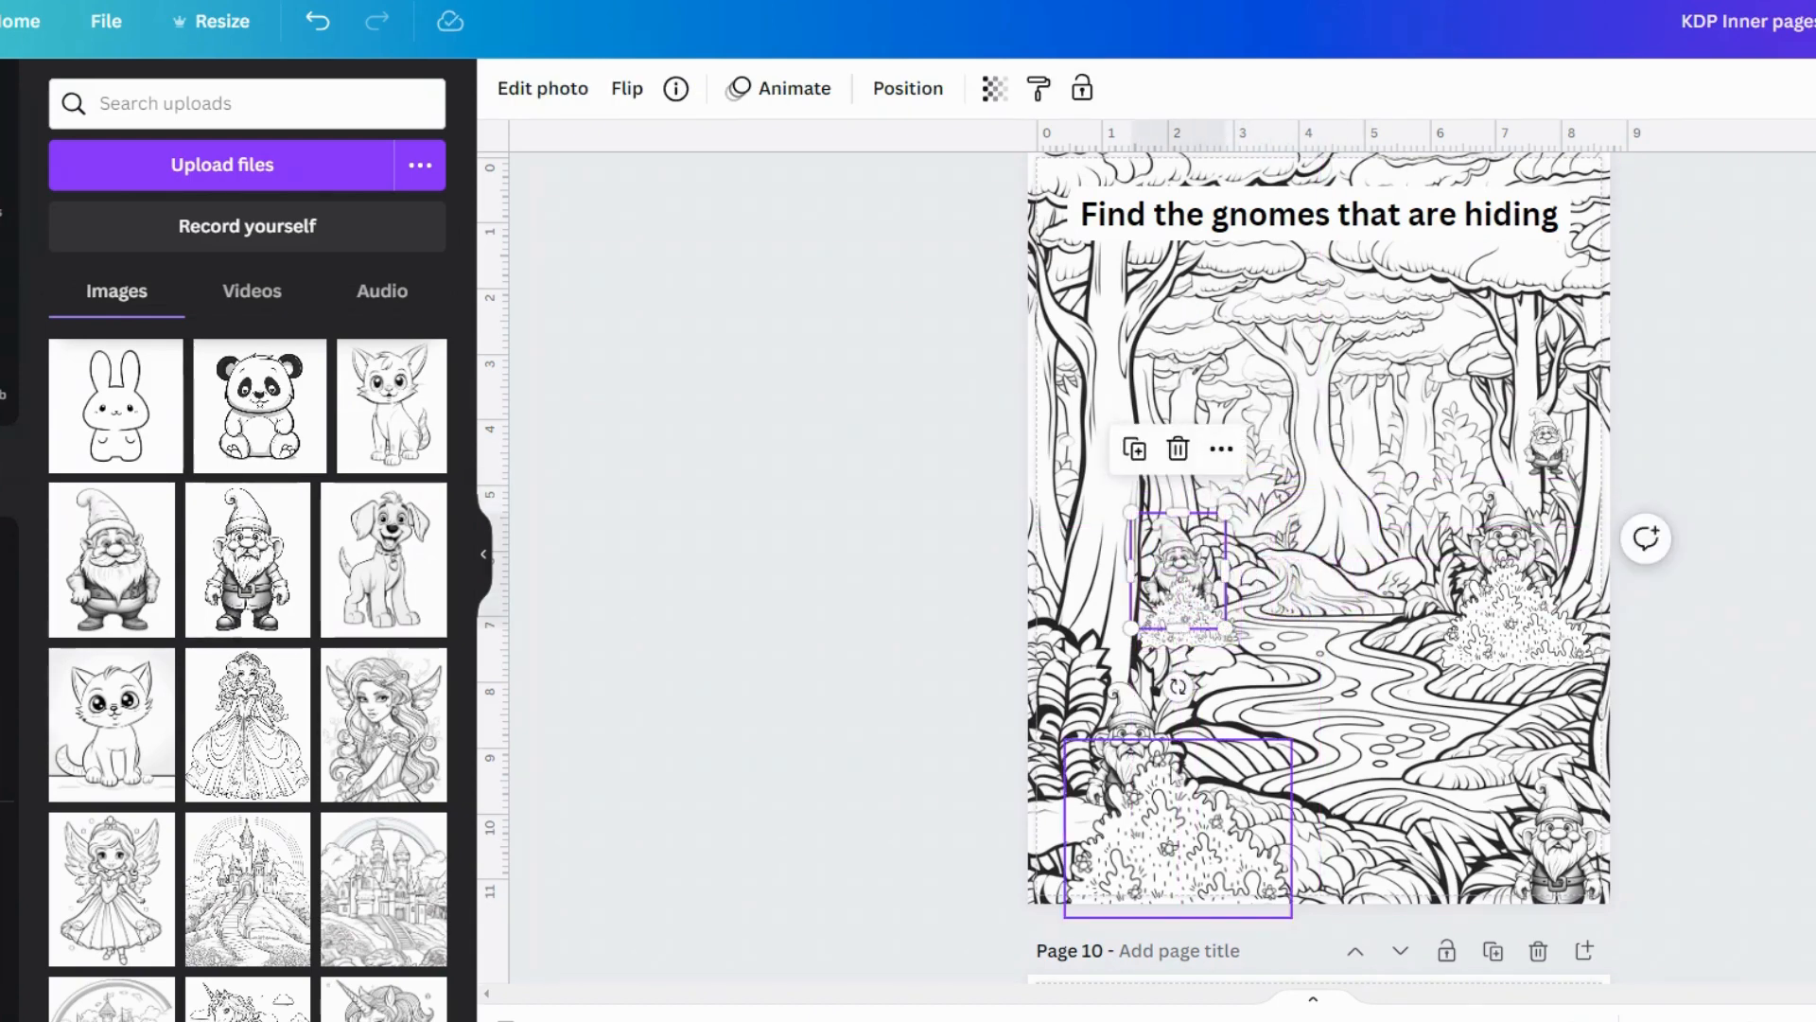
click(1181, 620)
mouse_move(1182, 620)
mouse_down()
mouse_move(1290, 620)
mouse_move(1407, 568)
mouse_move(1386, 600)
mouse_move(1176, 613)
mouse_up()
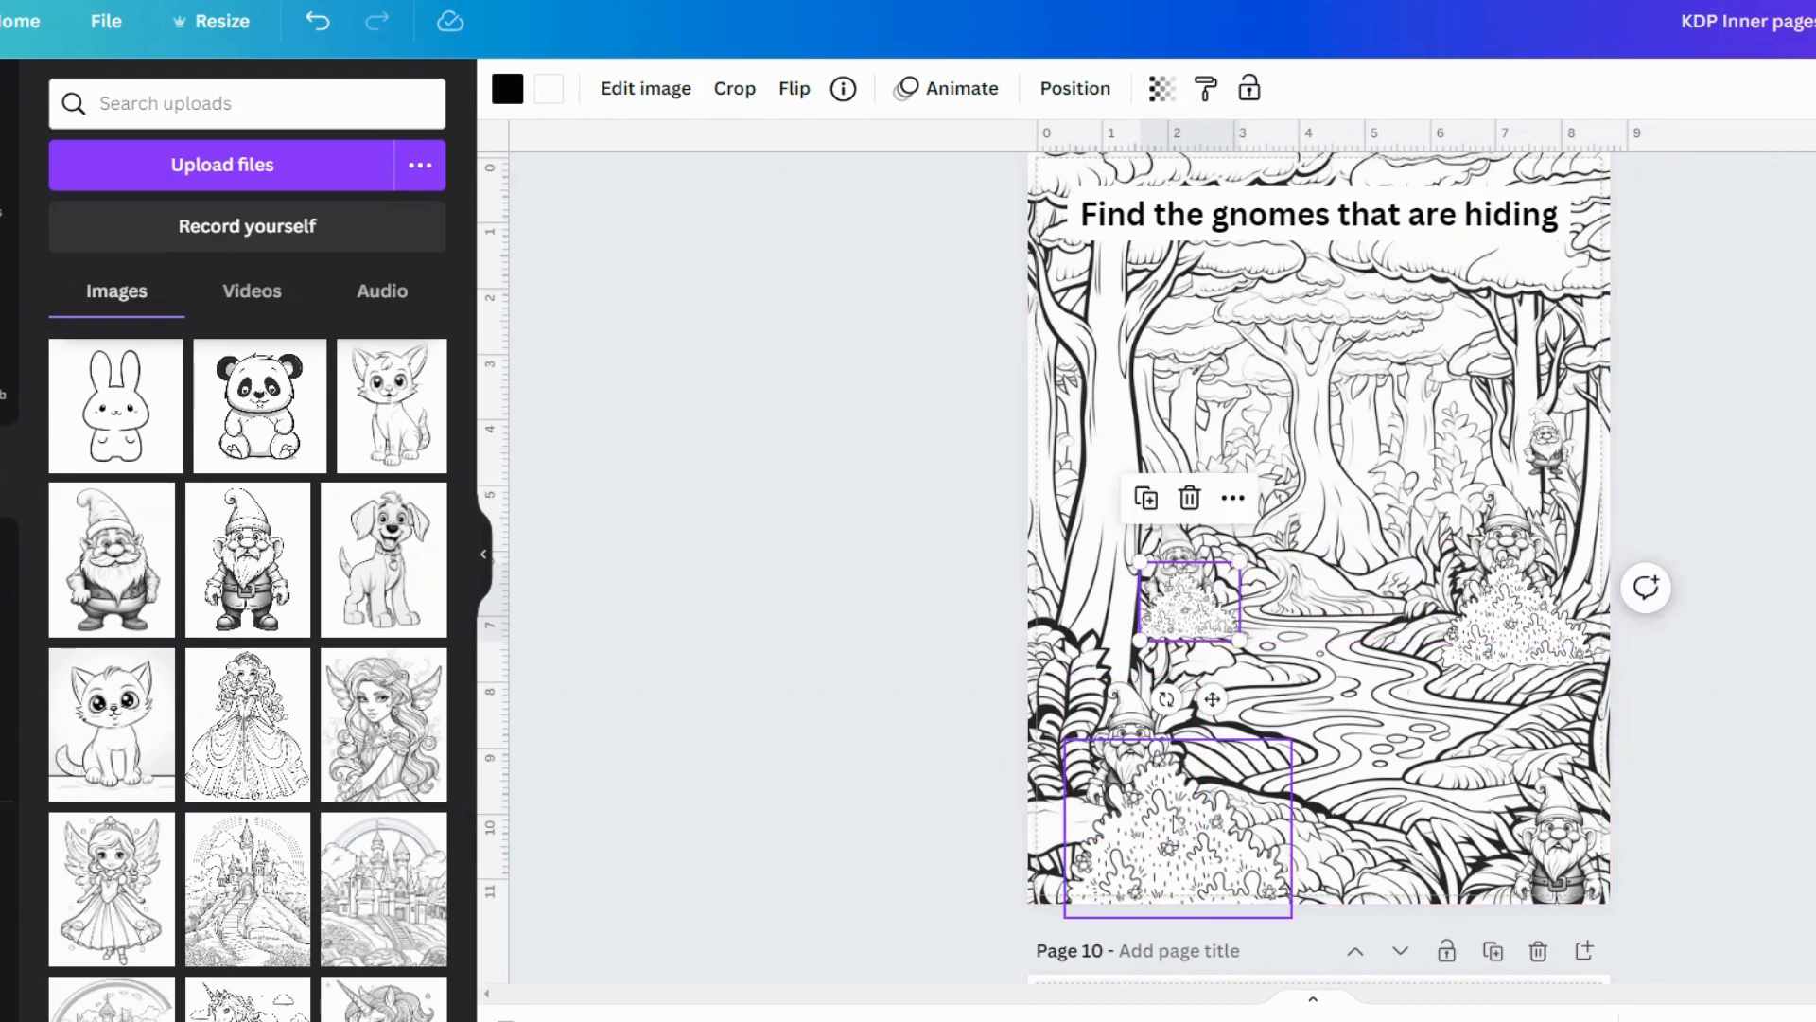
mouse_move(1174, 823)
mouse_down()
mouse_move(1205, 830)
mouse_move(1257, 795)
mouse_move(1168, 811)
mouse_up()
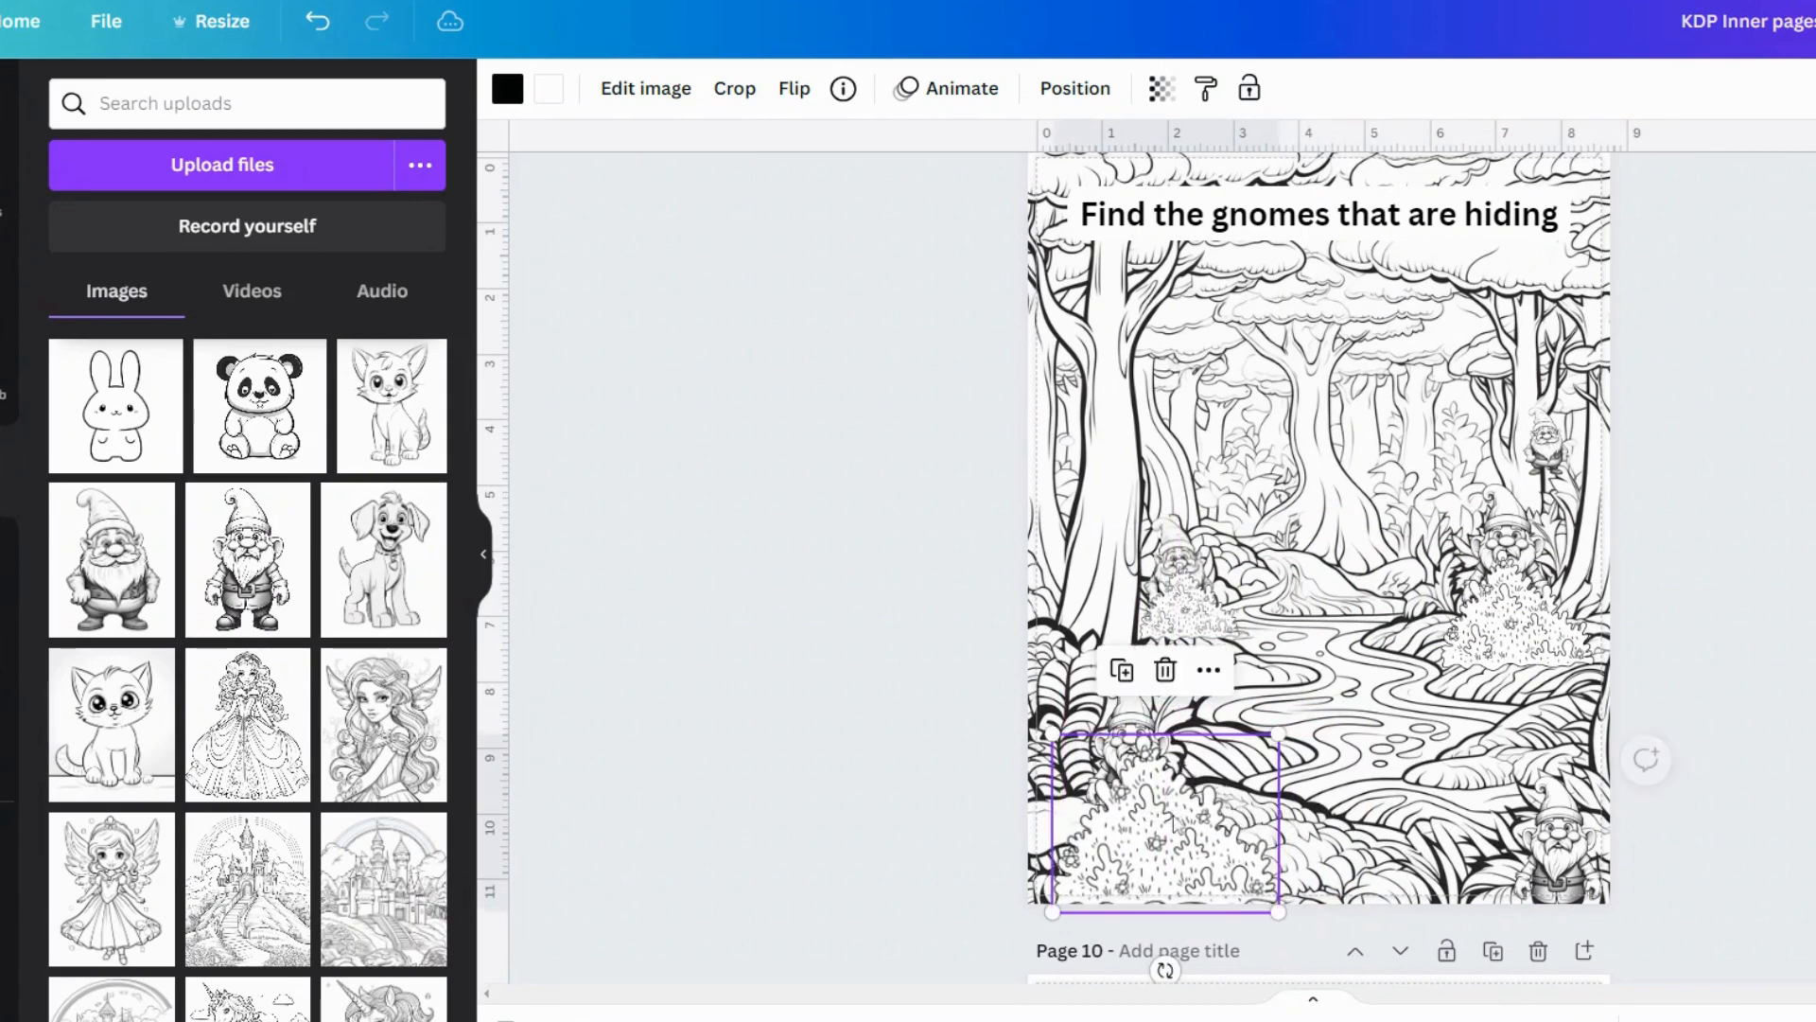
click(870, 837)
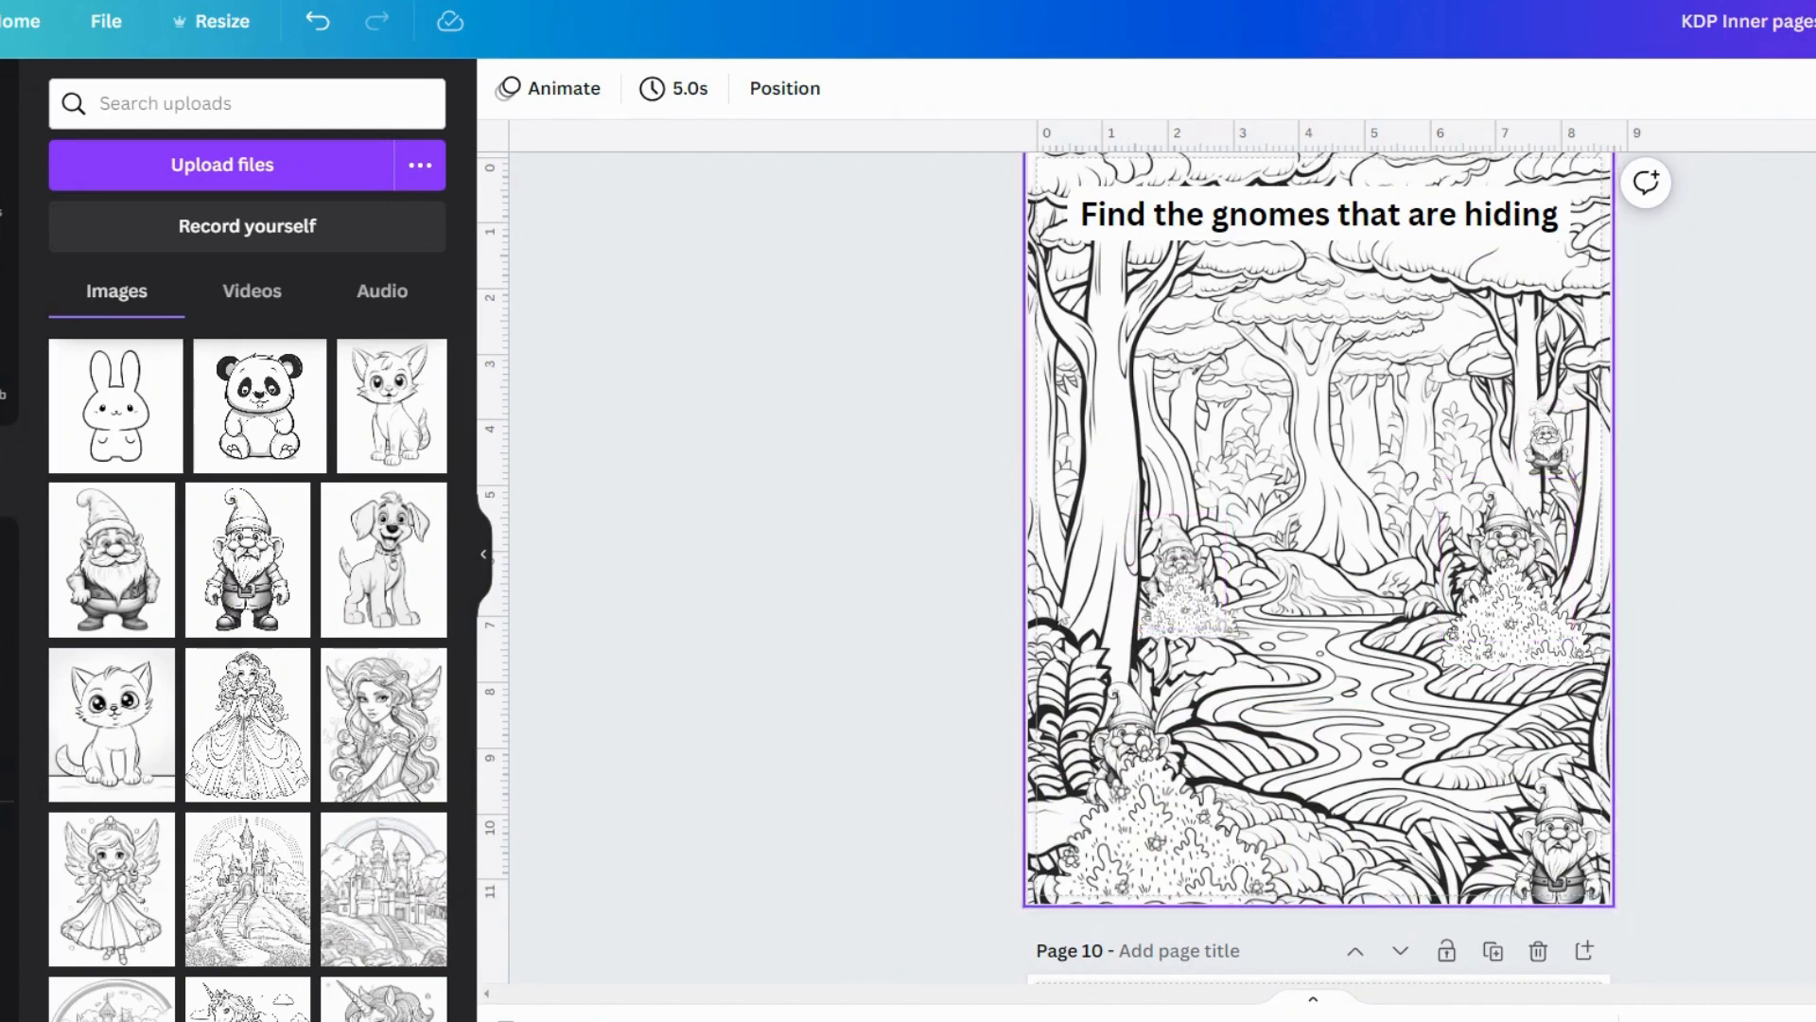
Look through the name page, the unicorn dedication page and the "Tell the time" page on pages 10 to 12
scroll(998, 603, down, 6)
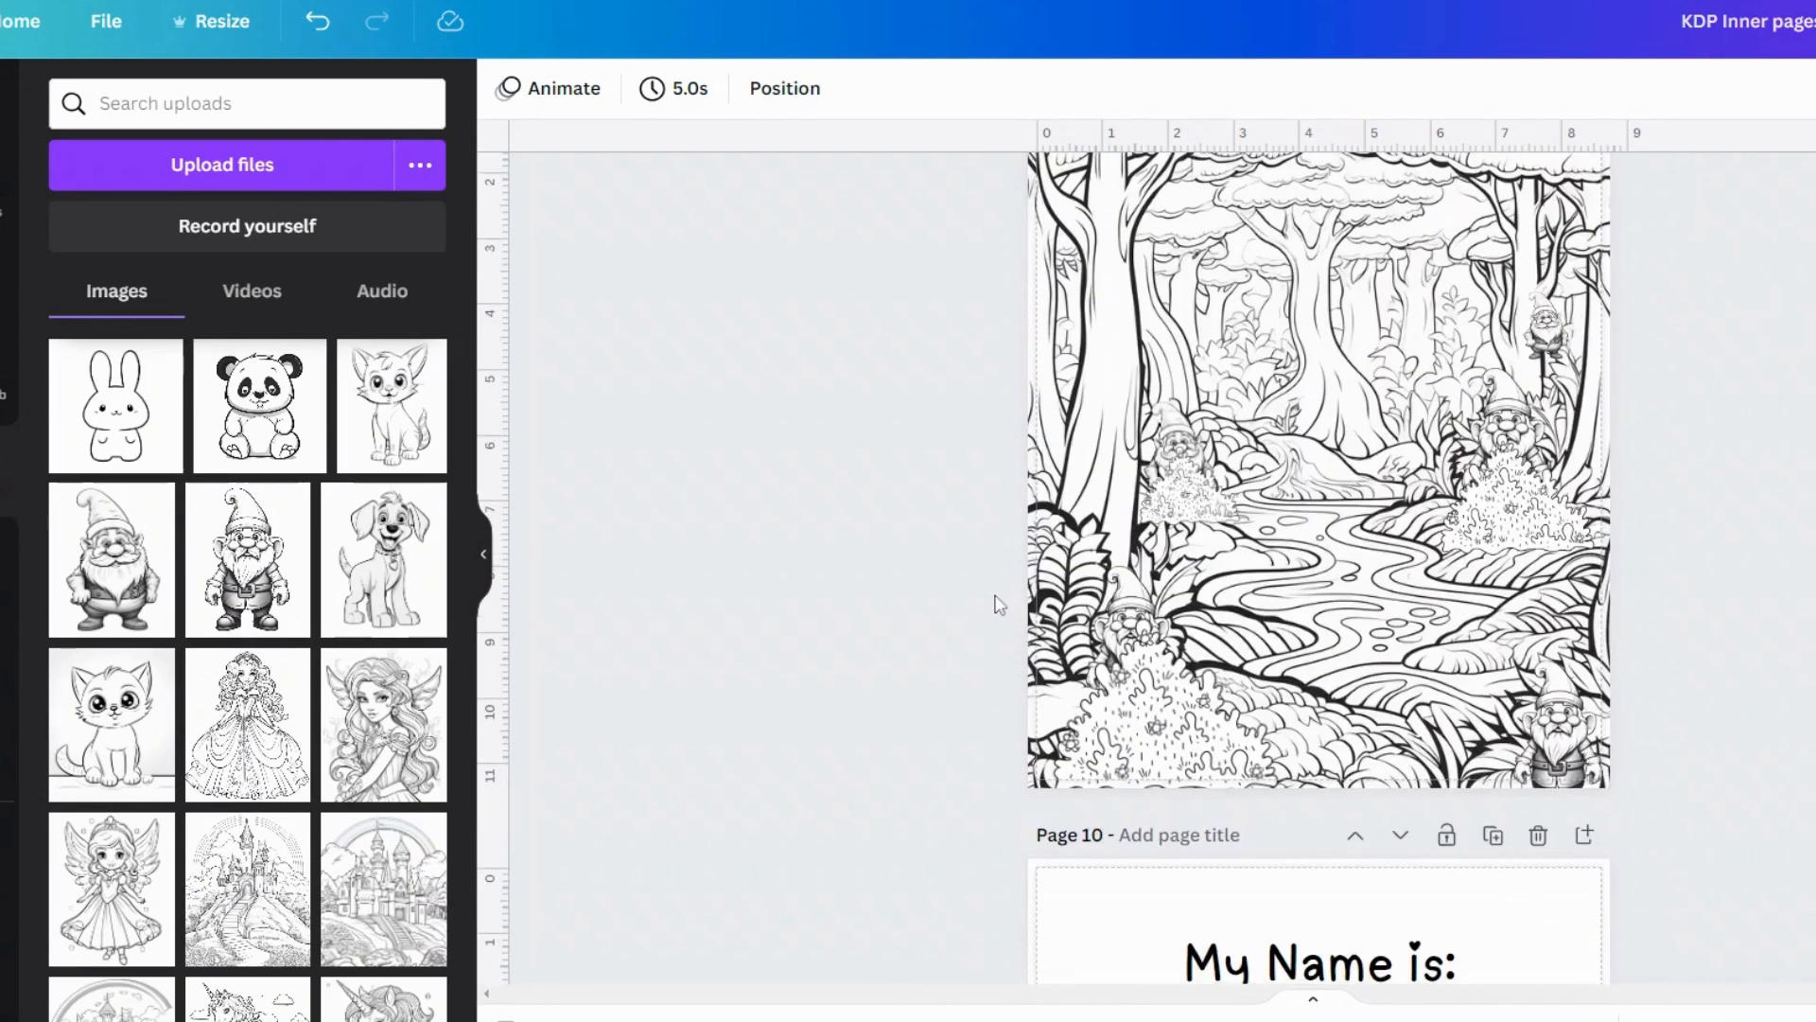
scroll(997, 602, down, 2)
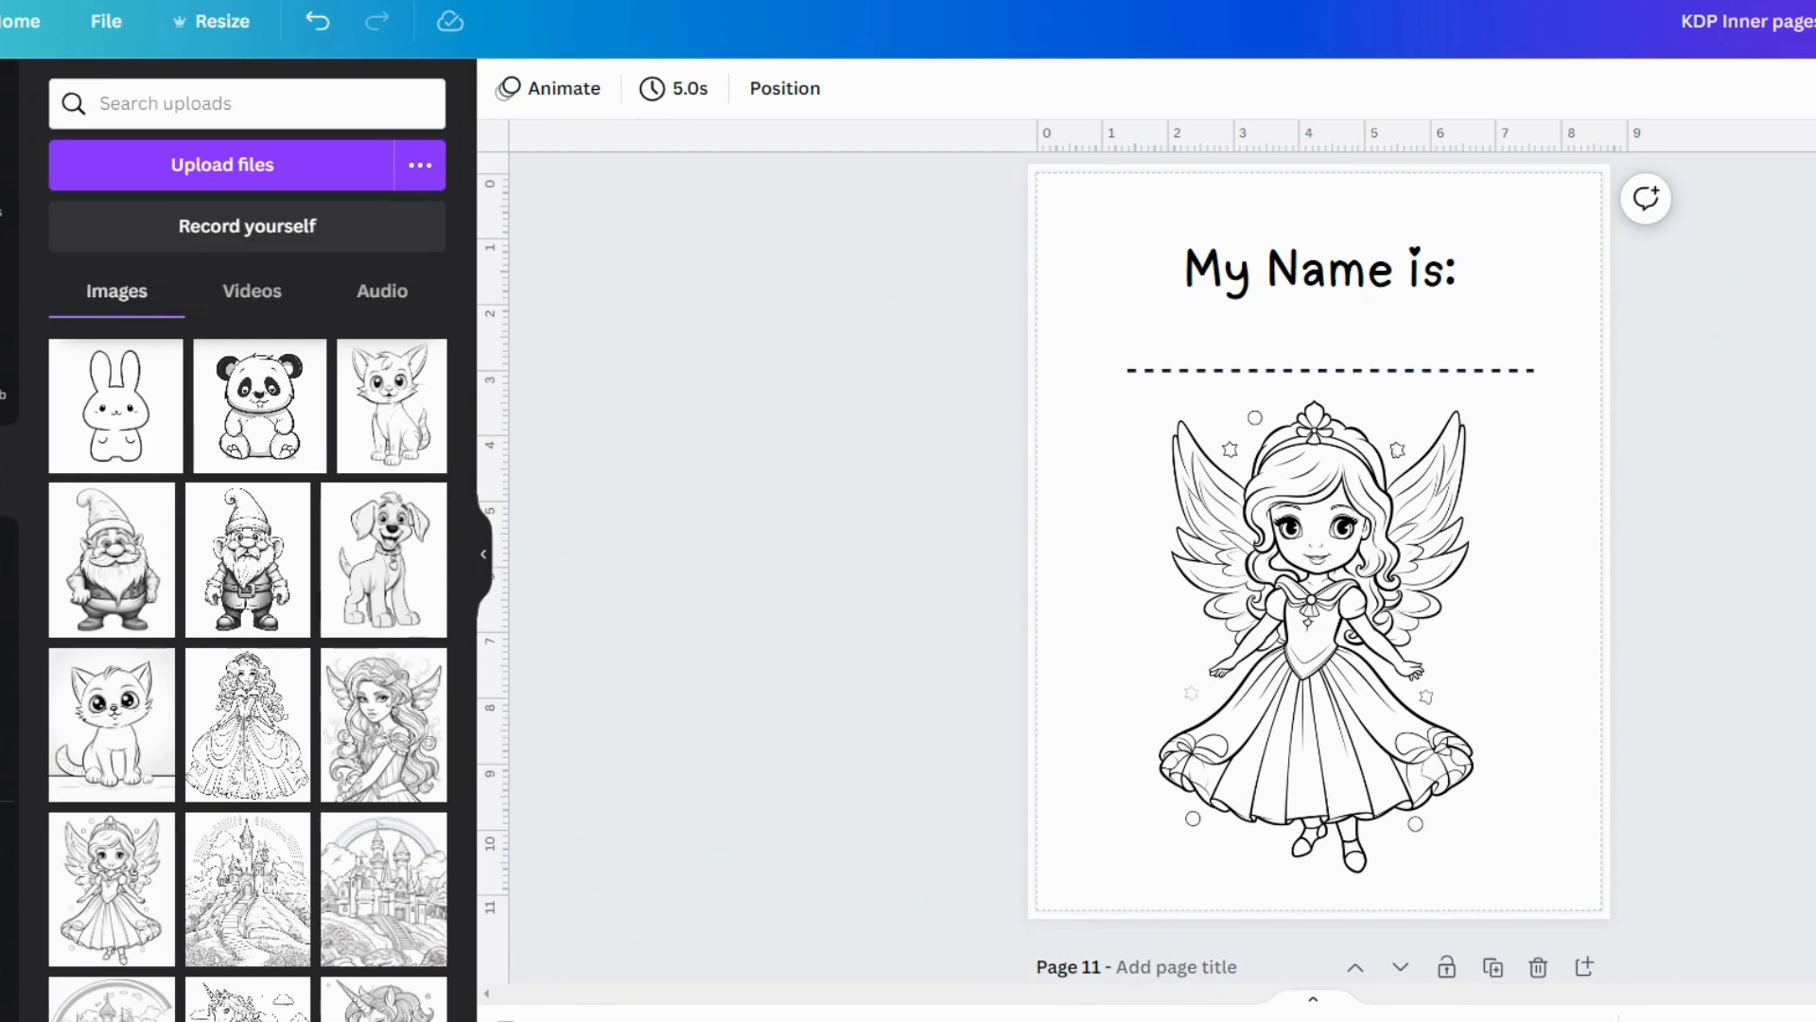
scroll(965, 615, down, 5)
scroll(965, 613, down, 3)
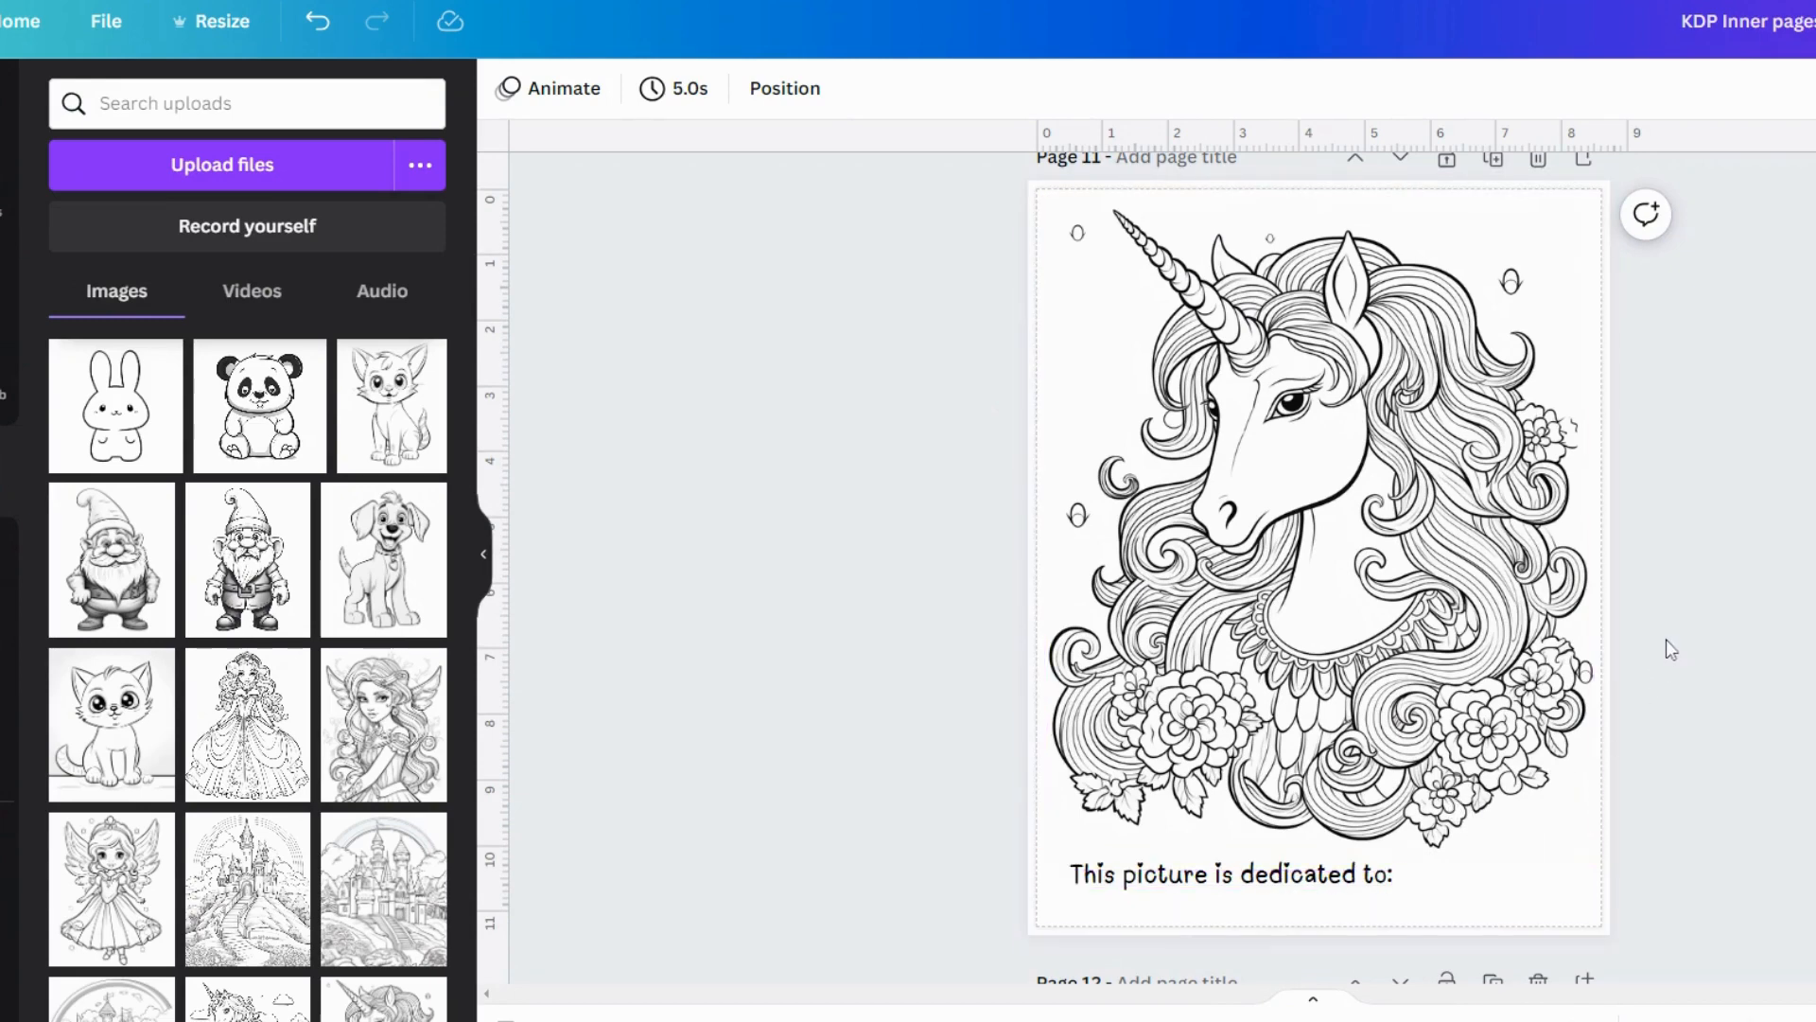
scroll(1669, 647, down, 7)
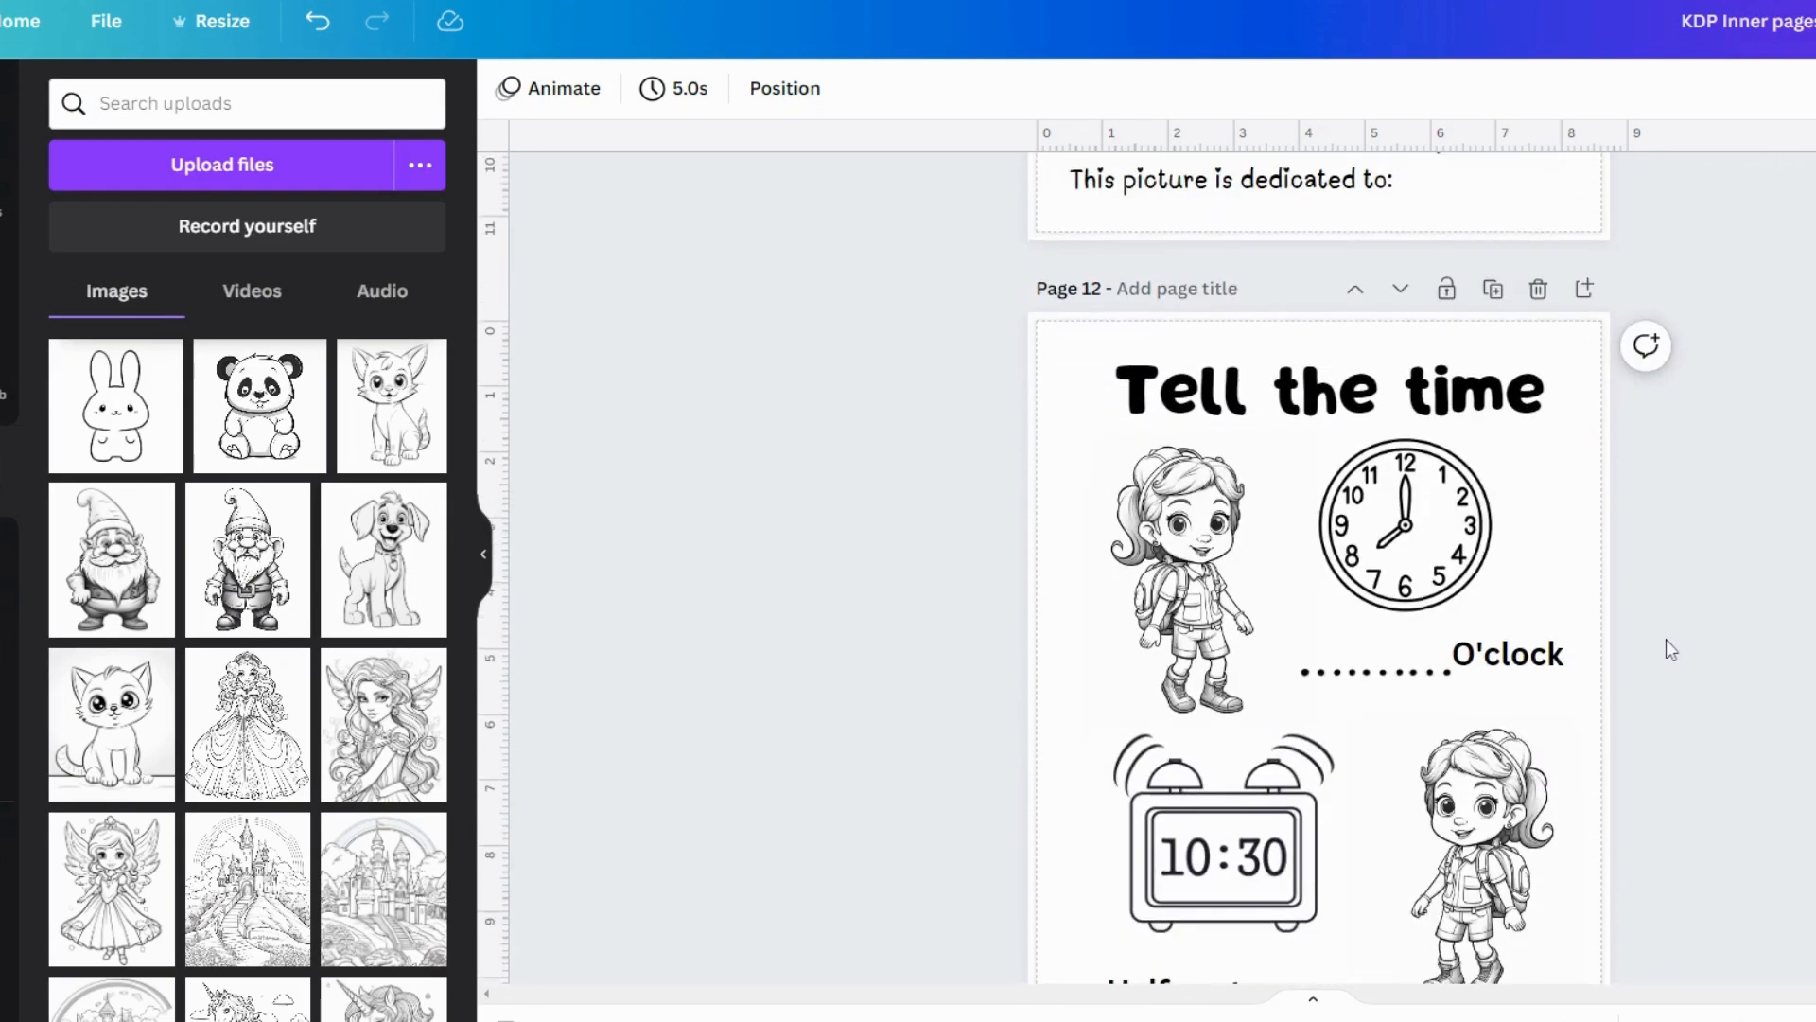
scroll(1670, 648, down, 3)
scroll(1670, 649, up, 1)
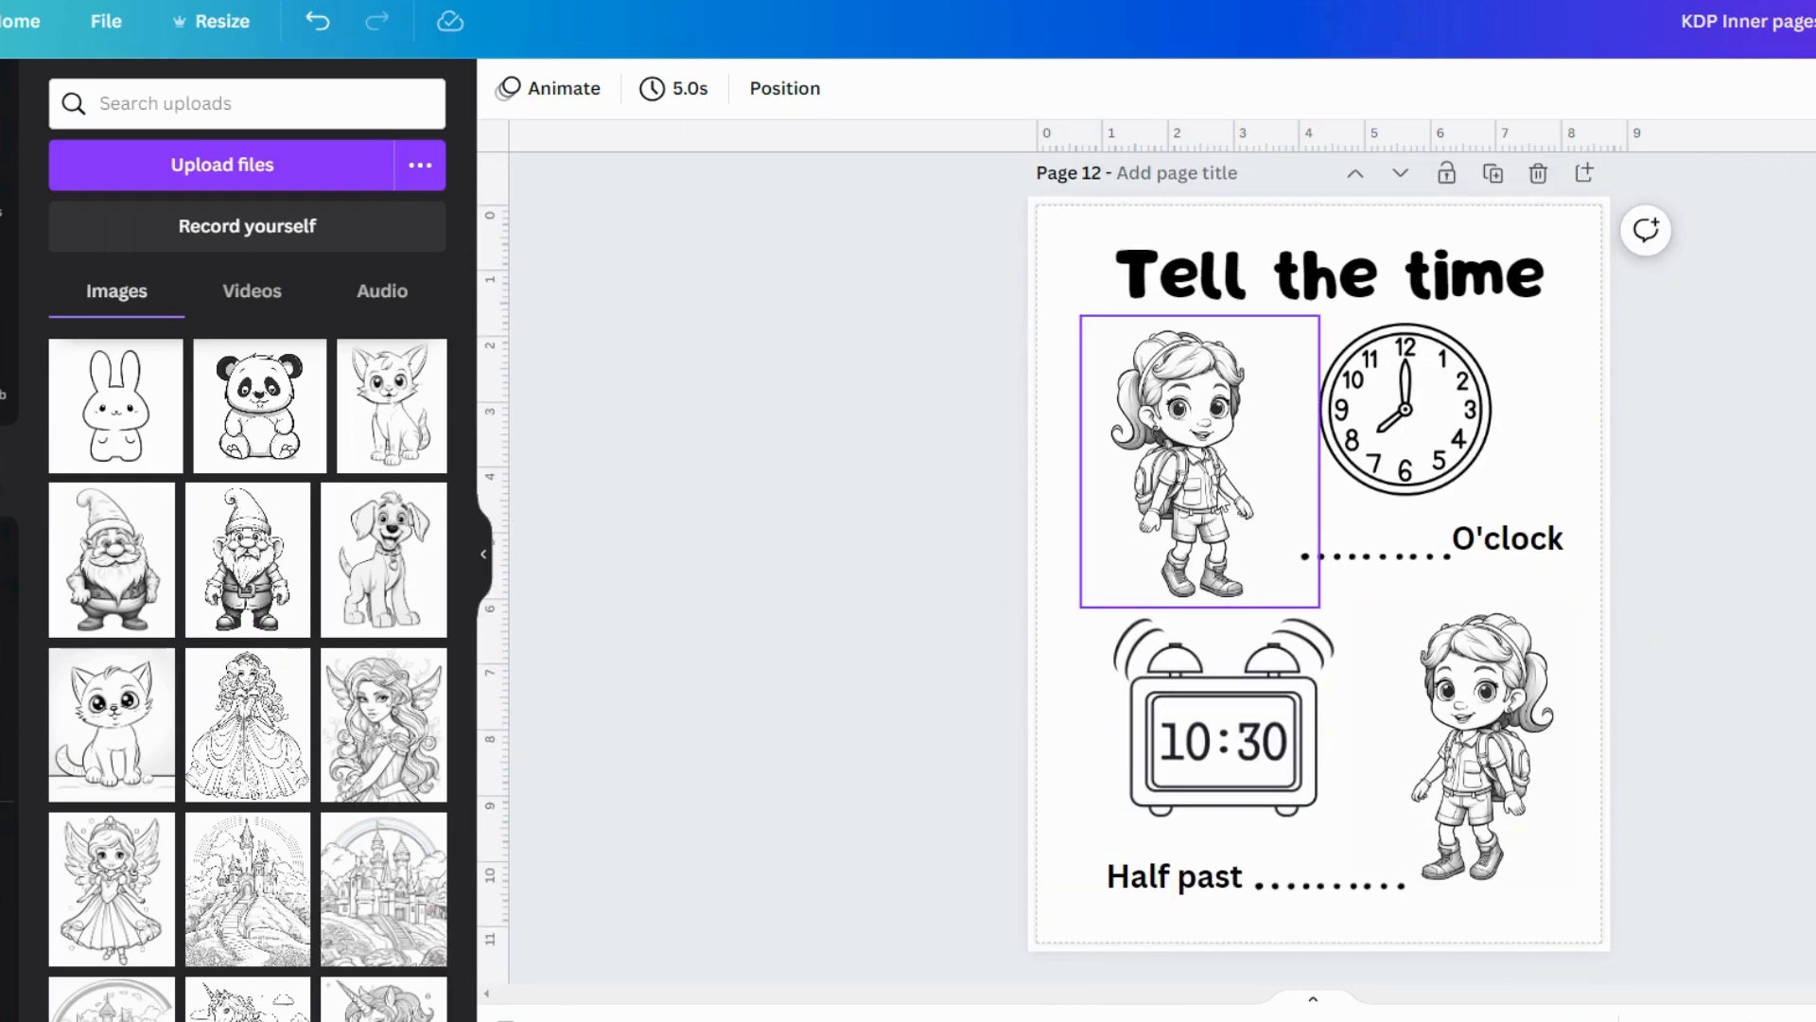
Try flipping the upper girl illustration on page 12 horizontally and flip it back
click(1220, 497)
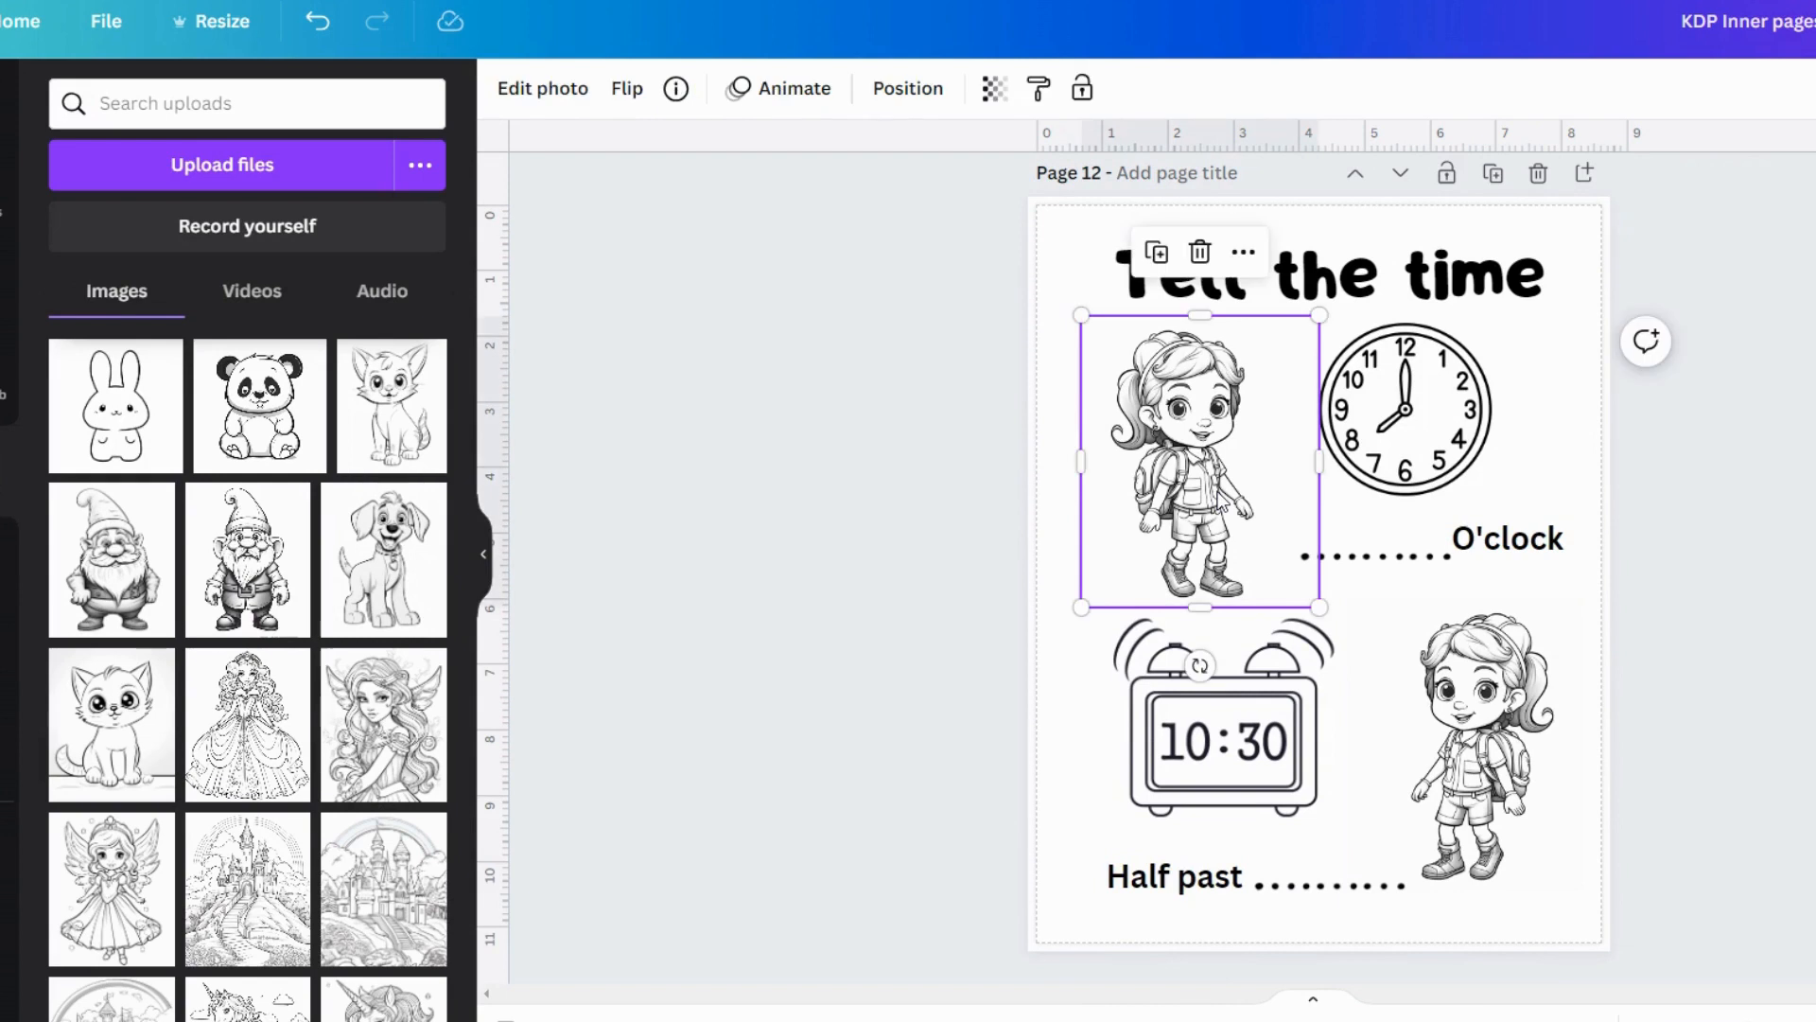
click(626, 88)
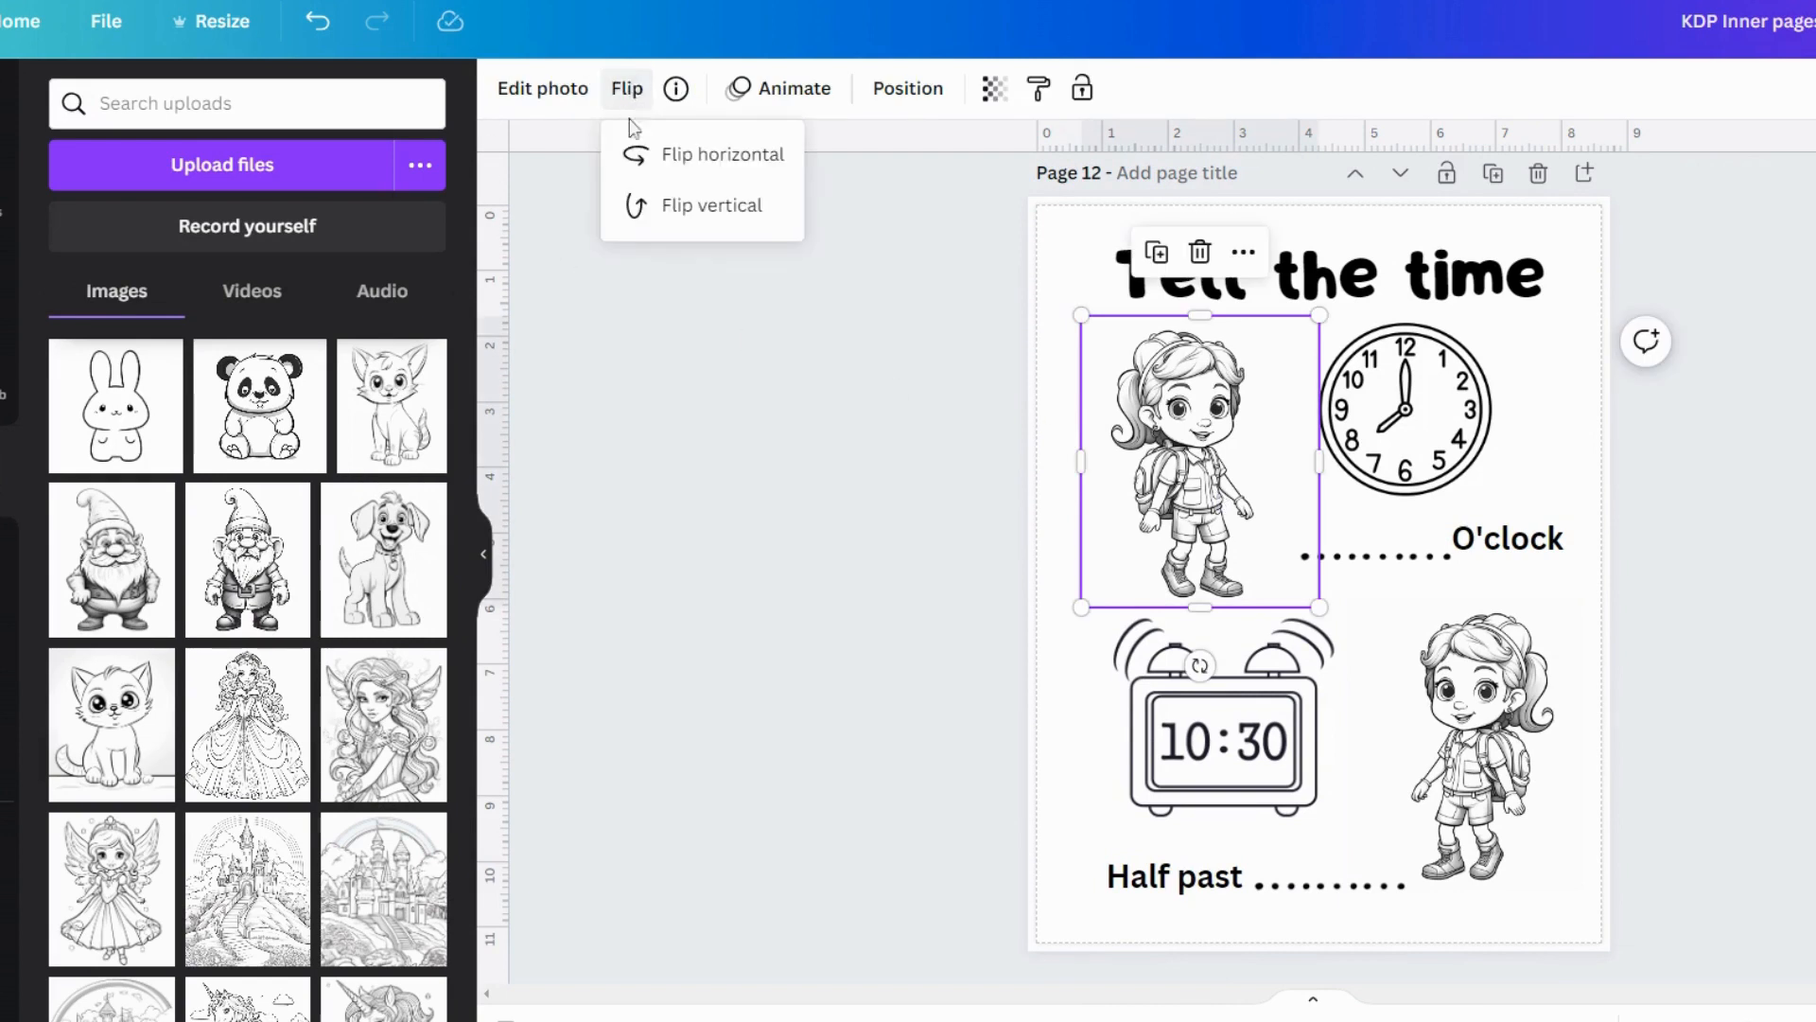
click(657, 158)
click(657, 158)
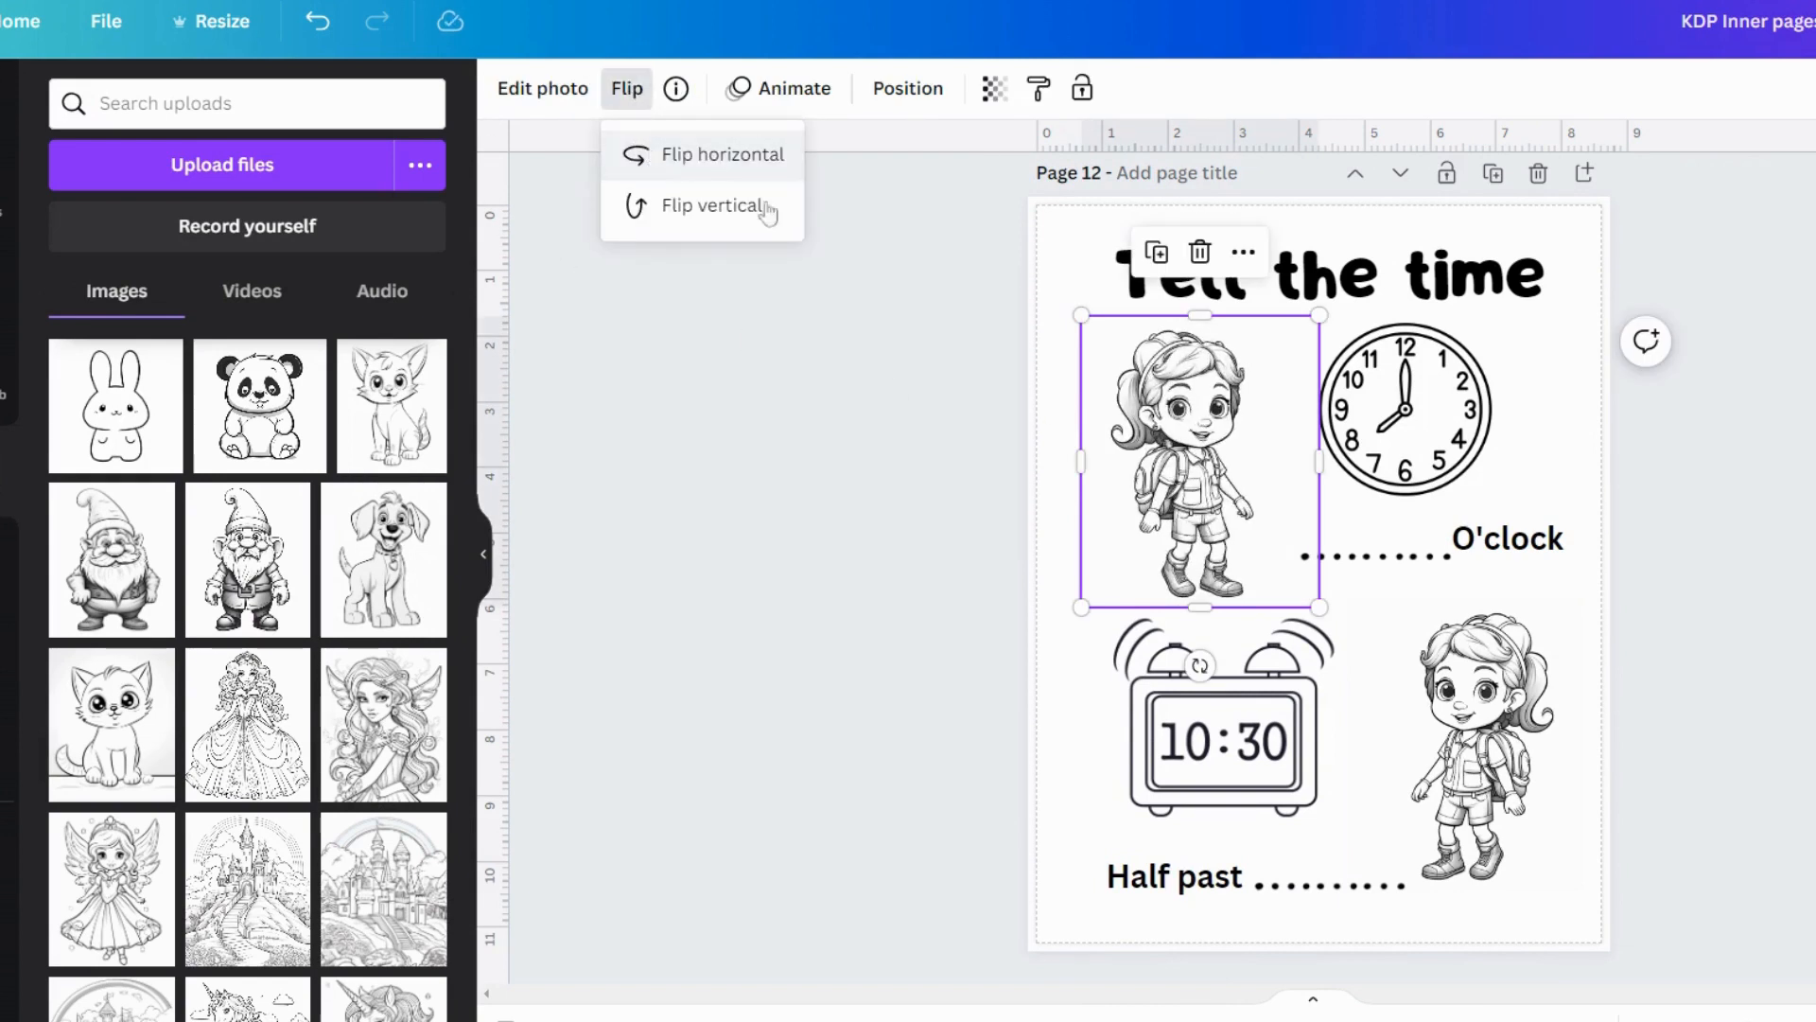
click(927, 303)
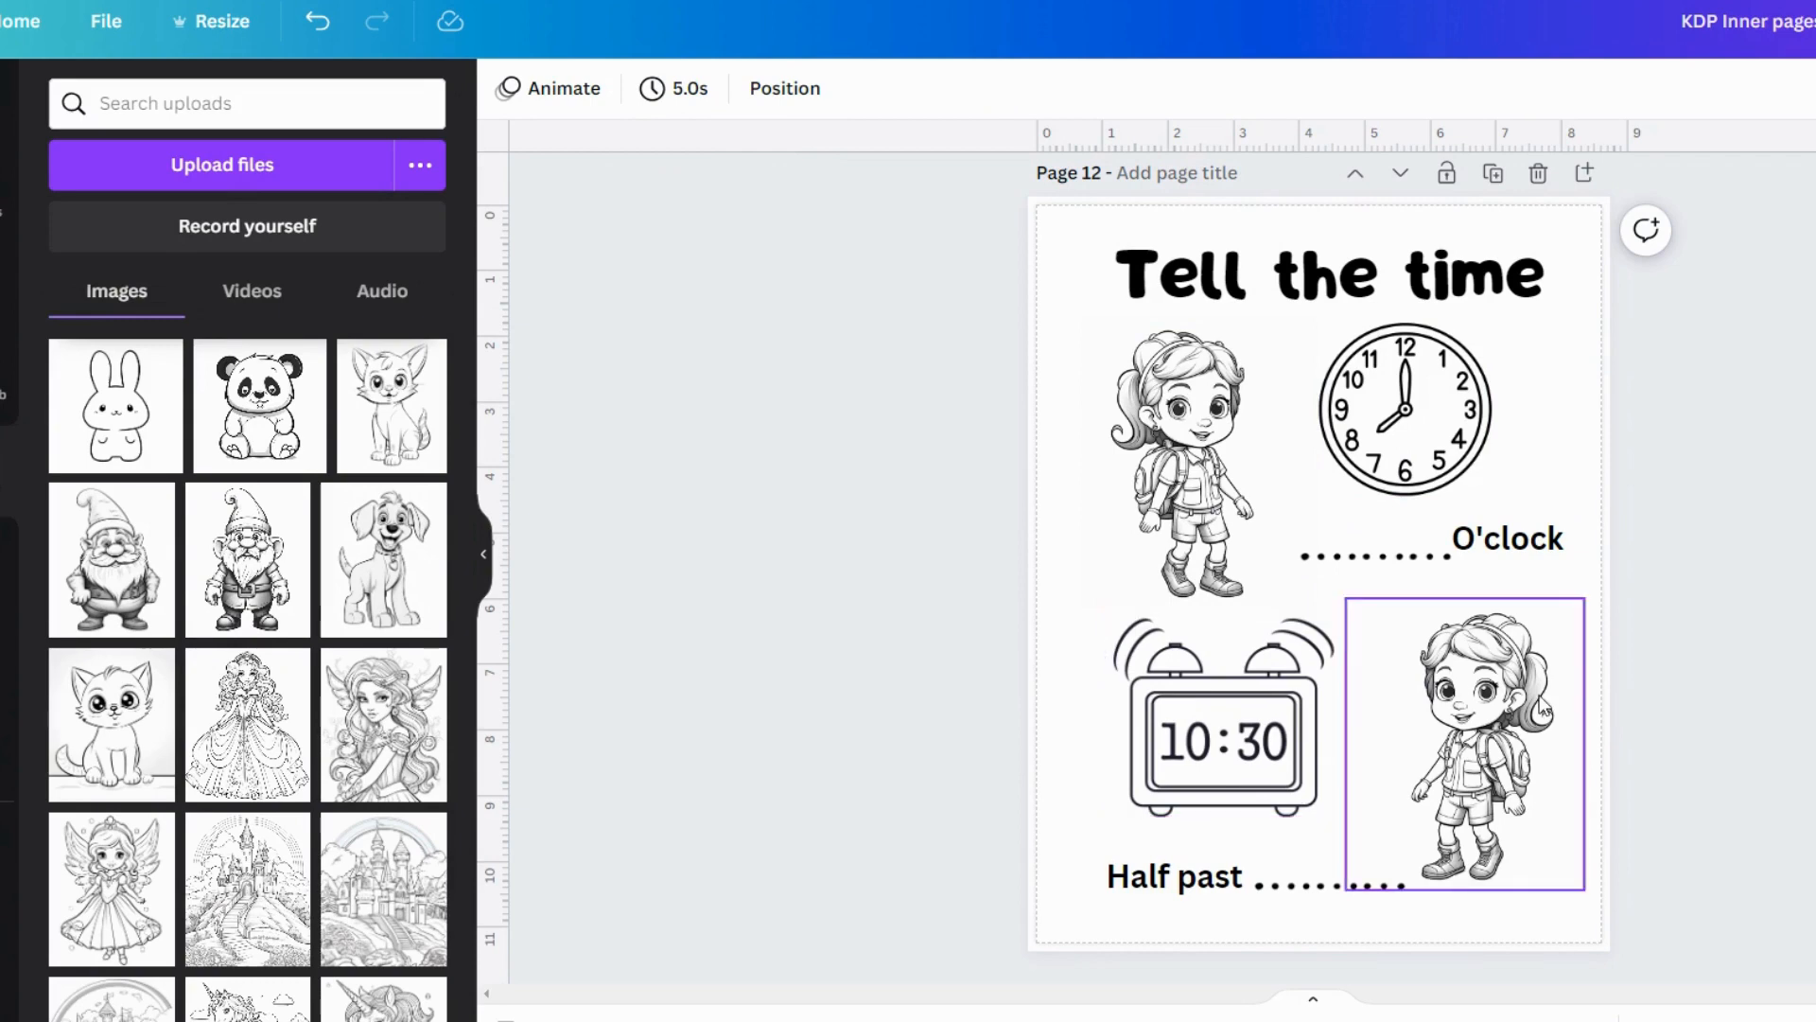
Look through the character matching, letter A tracing and "Draw your favorite animal" activities on pages 13 to 15
scroll(1708, 589, down, 5)
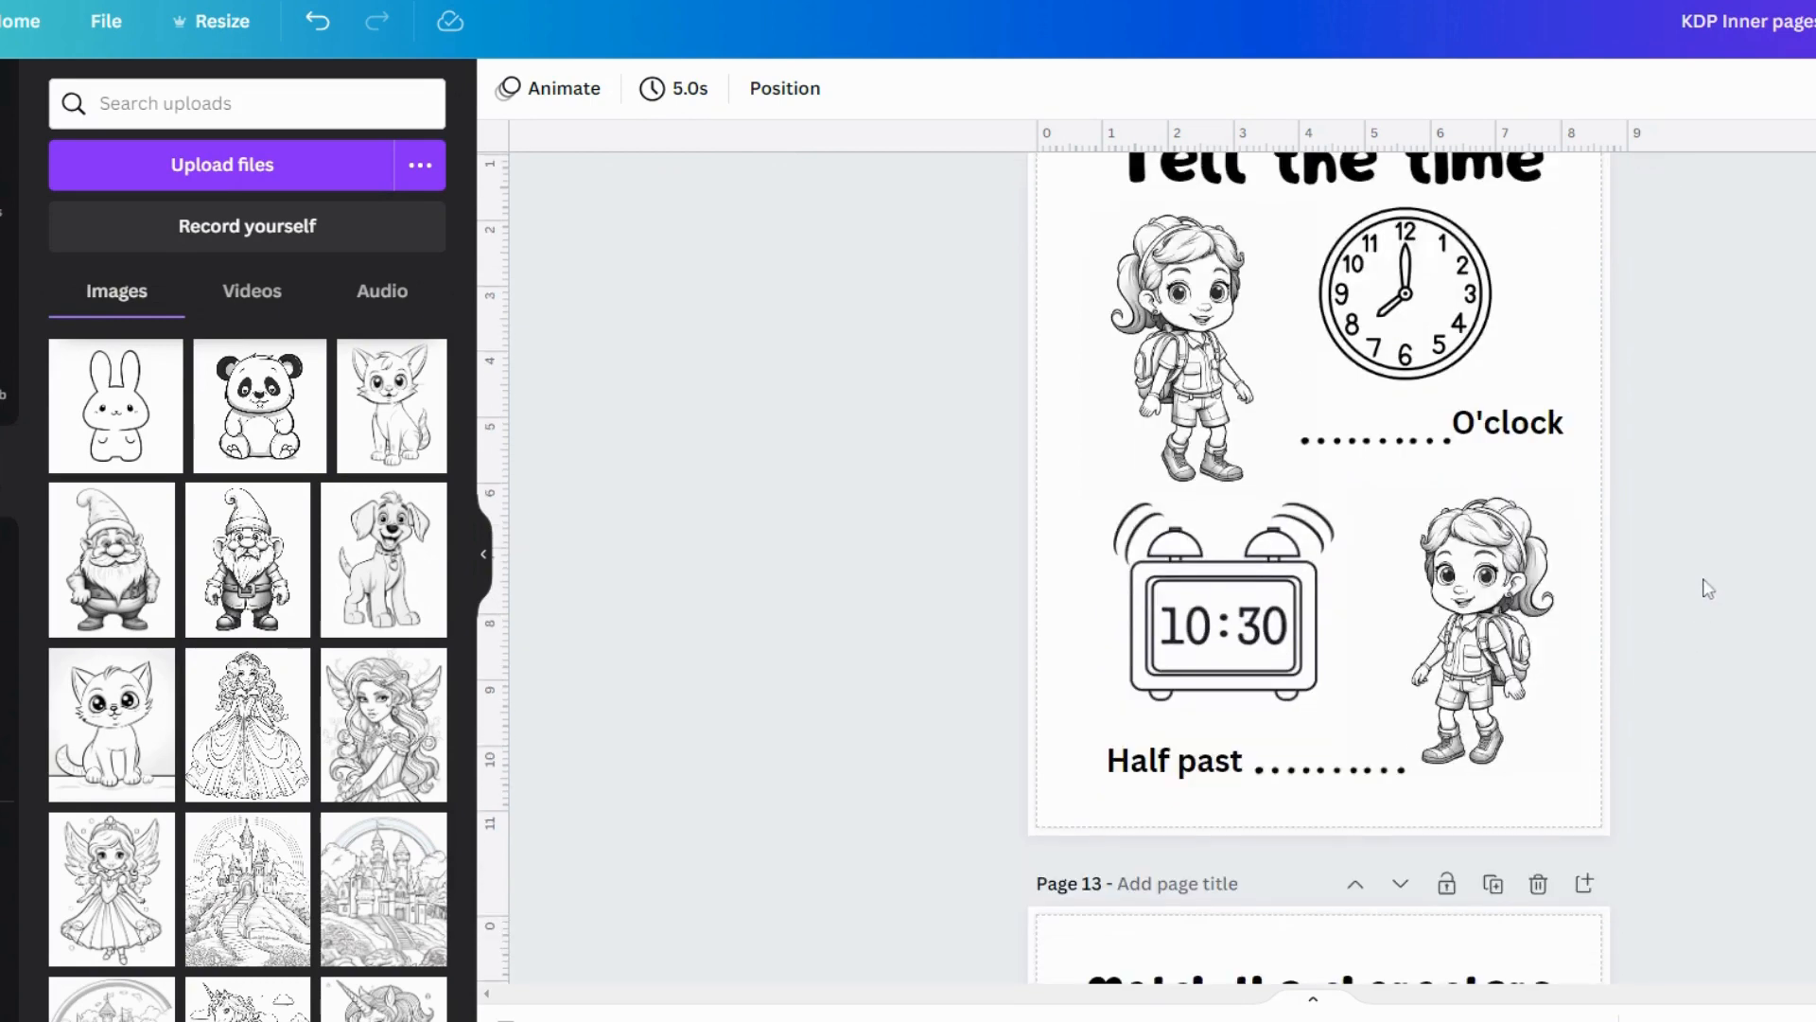
scroll(1707, 588, down, 4)
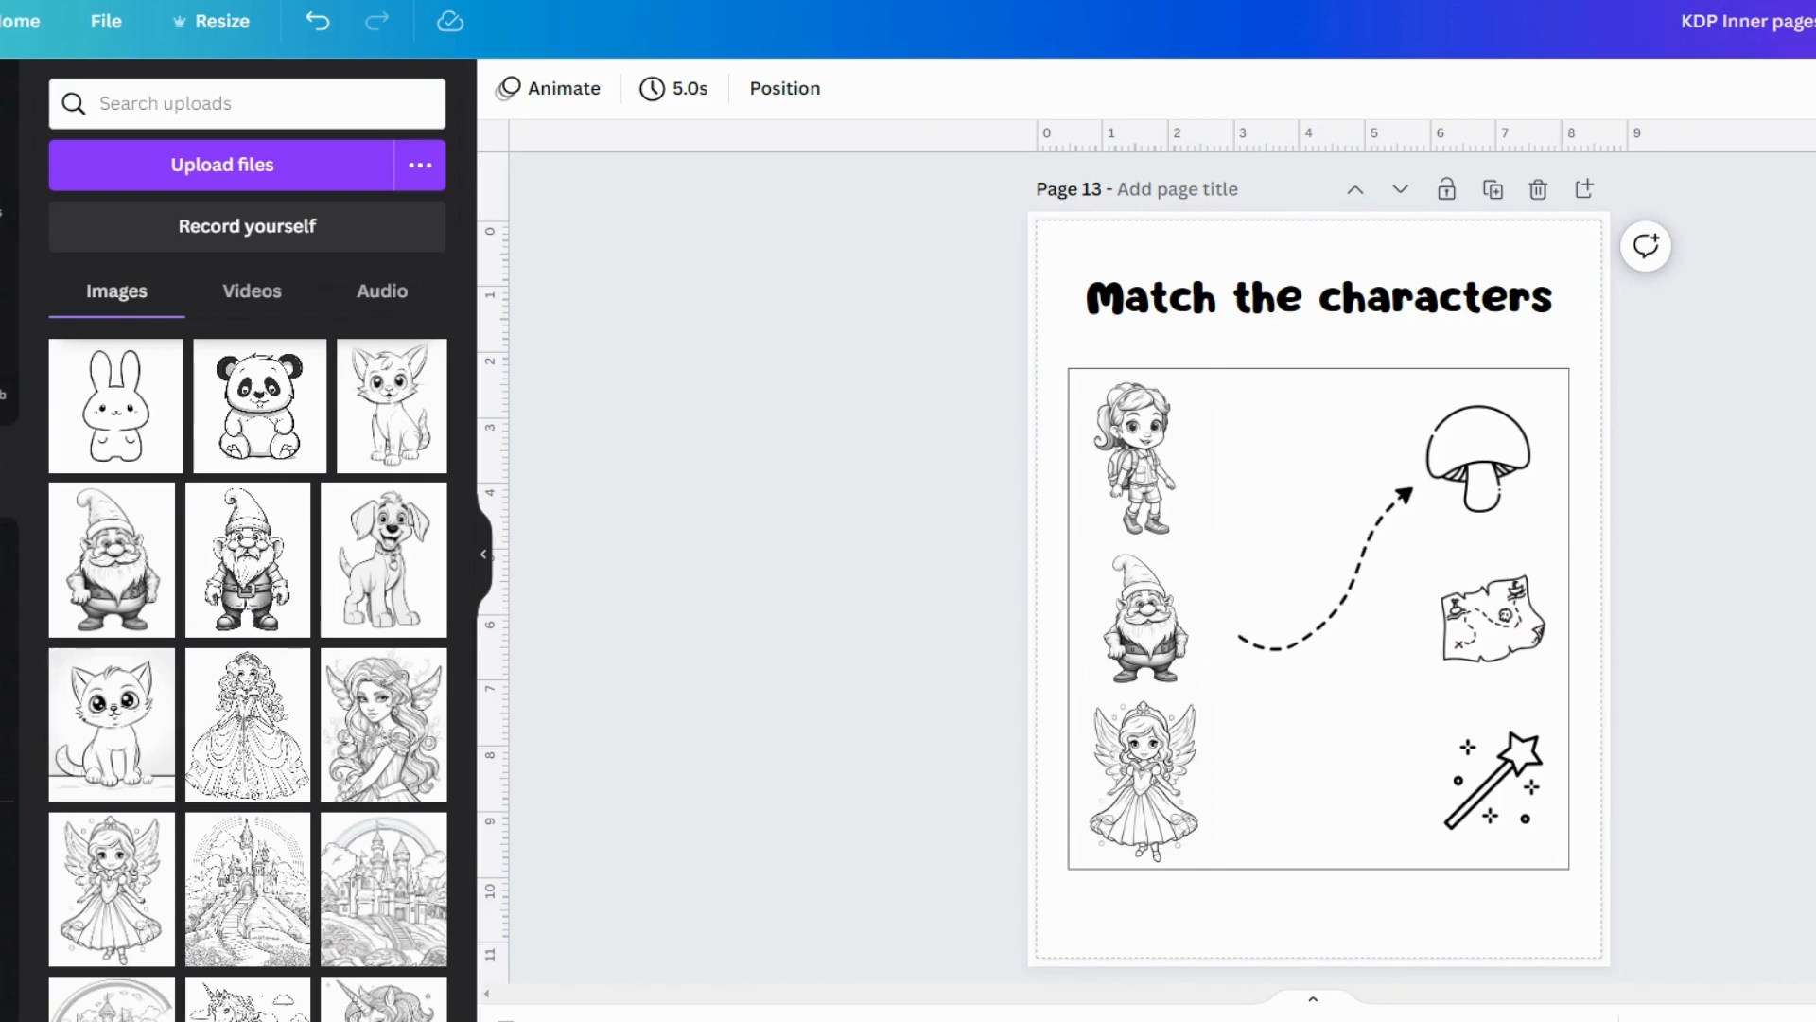
scroll(1727, 612, down, 7)
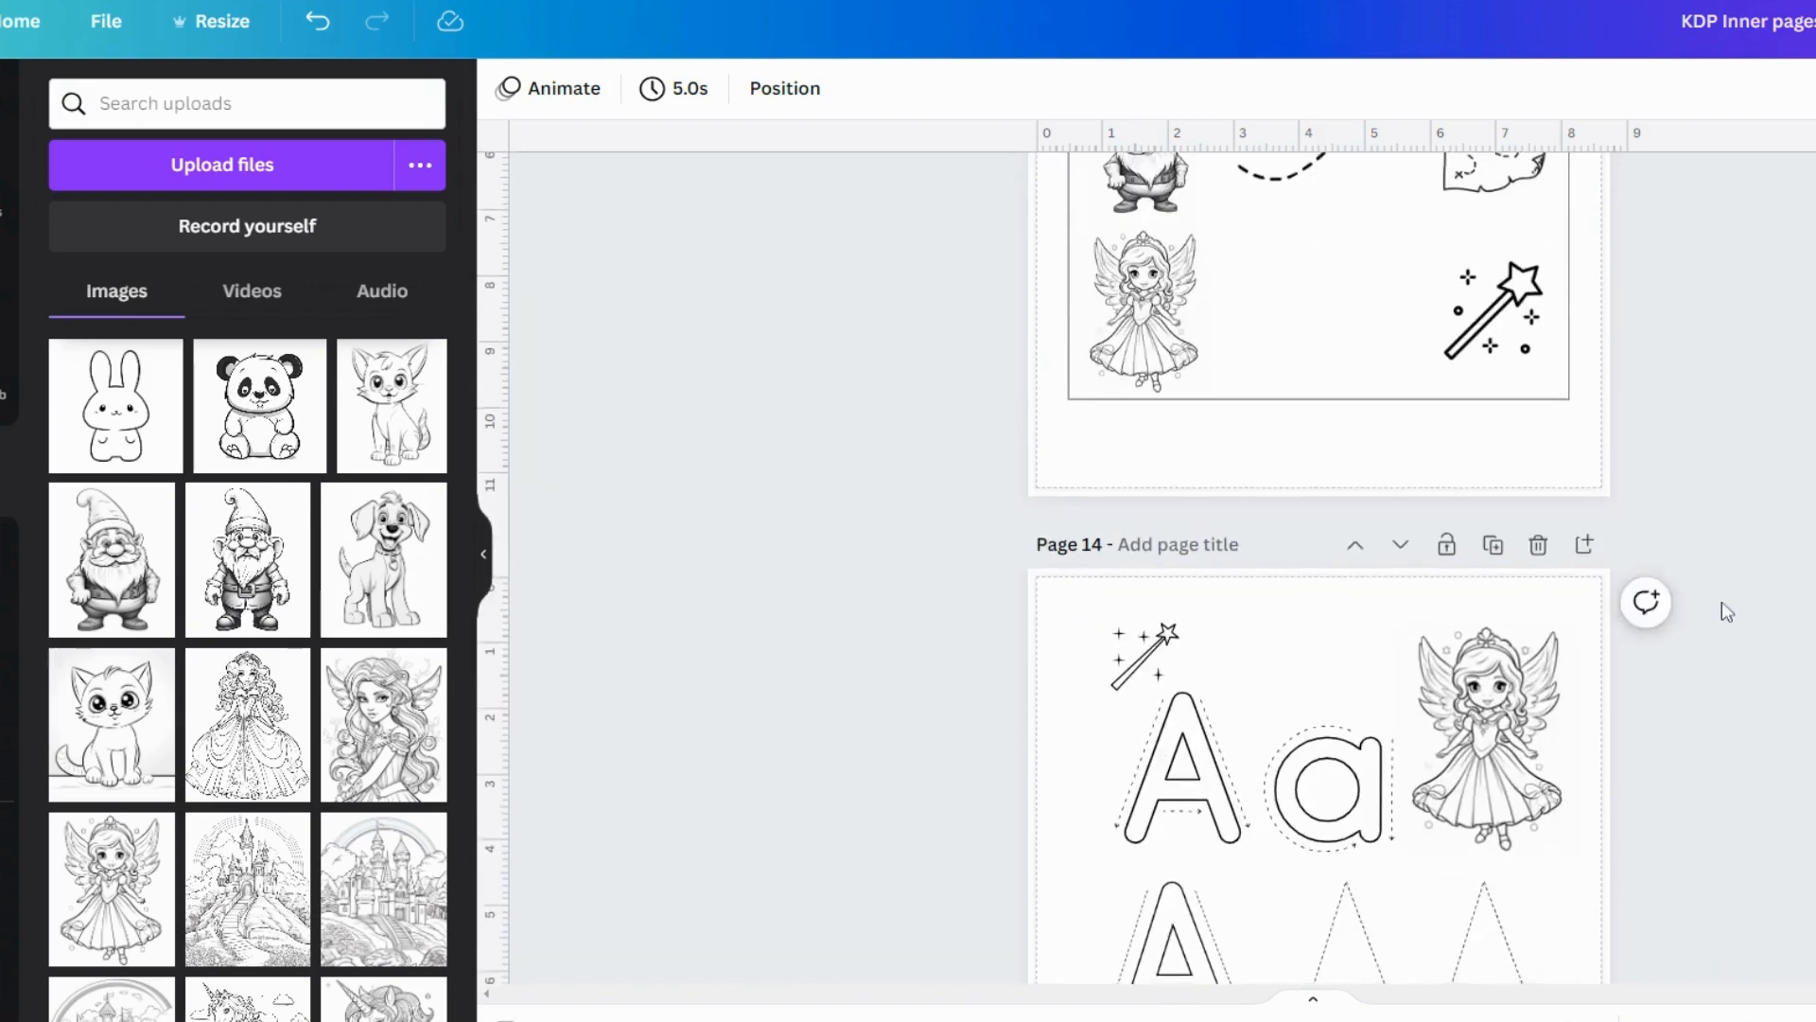
scroll(1727, 612, down, 3)
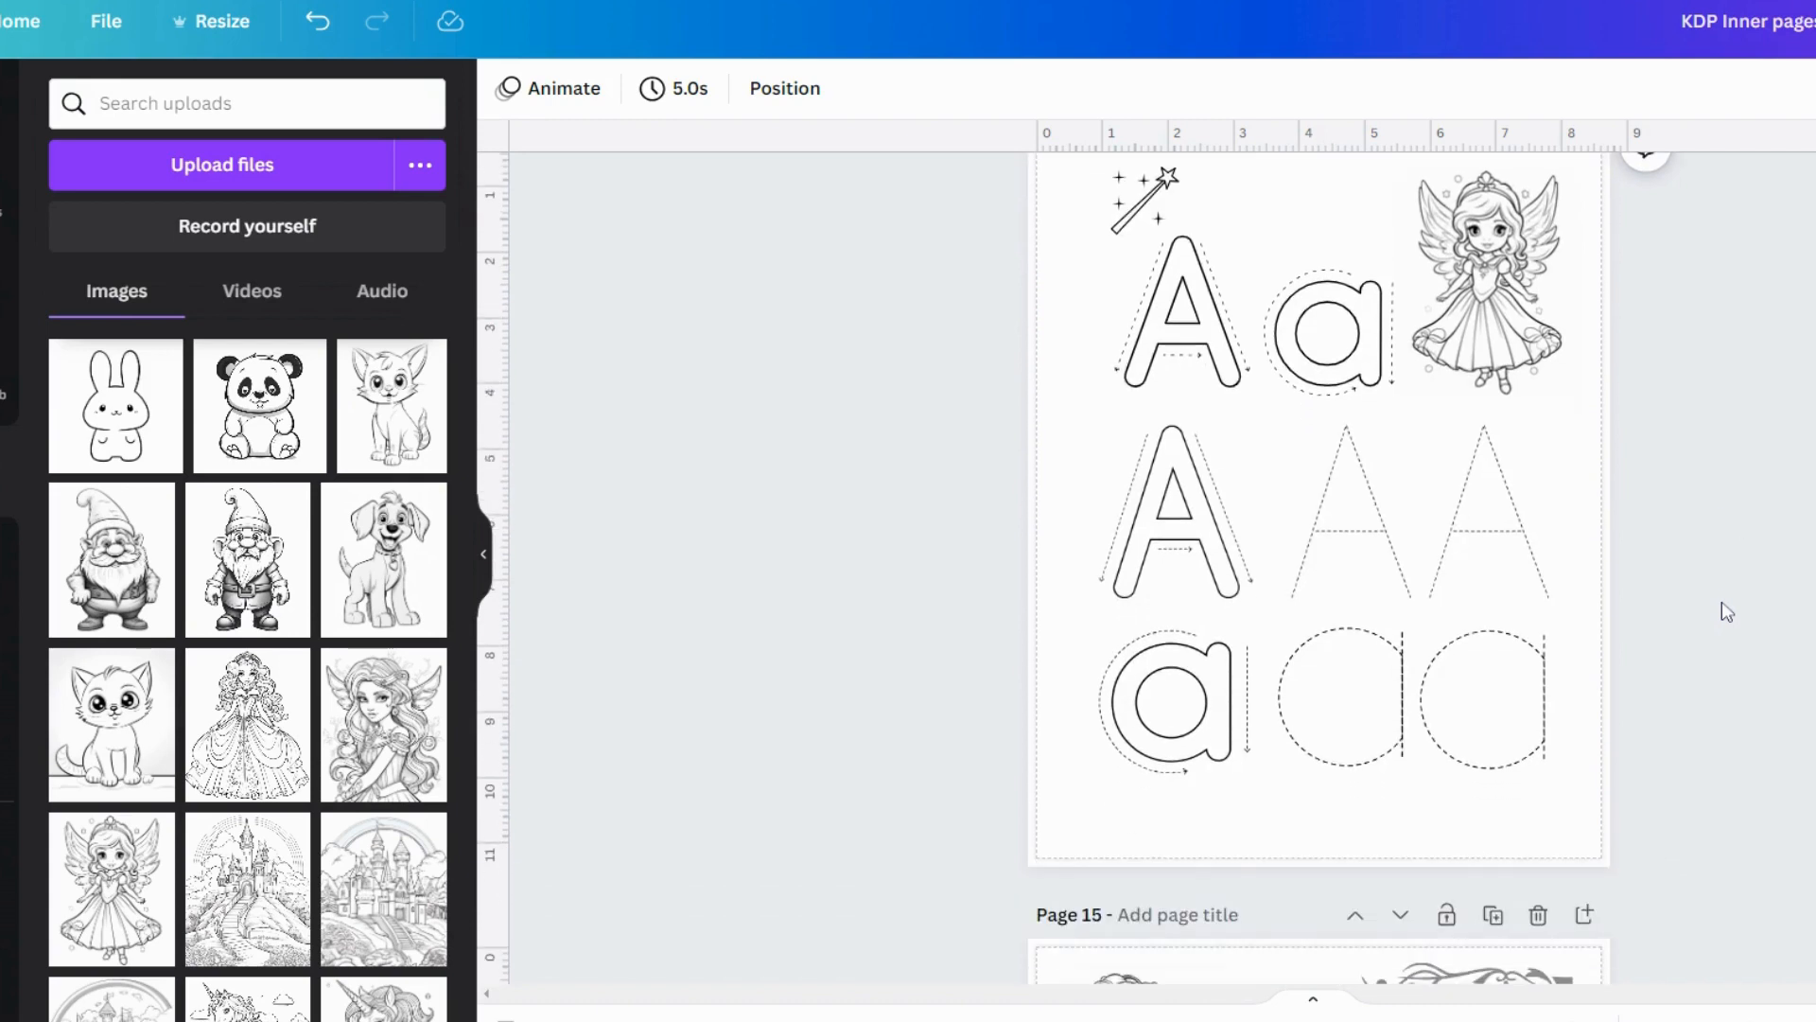
scroll(1728, 612, up, 2)
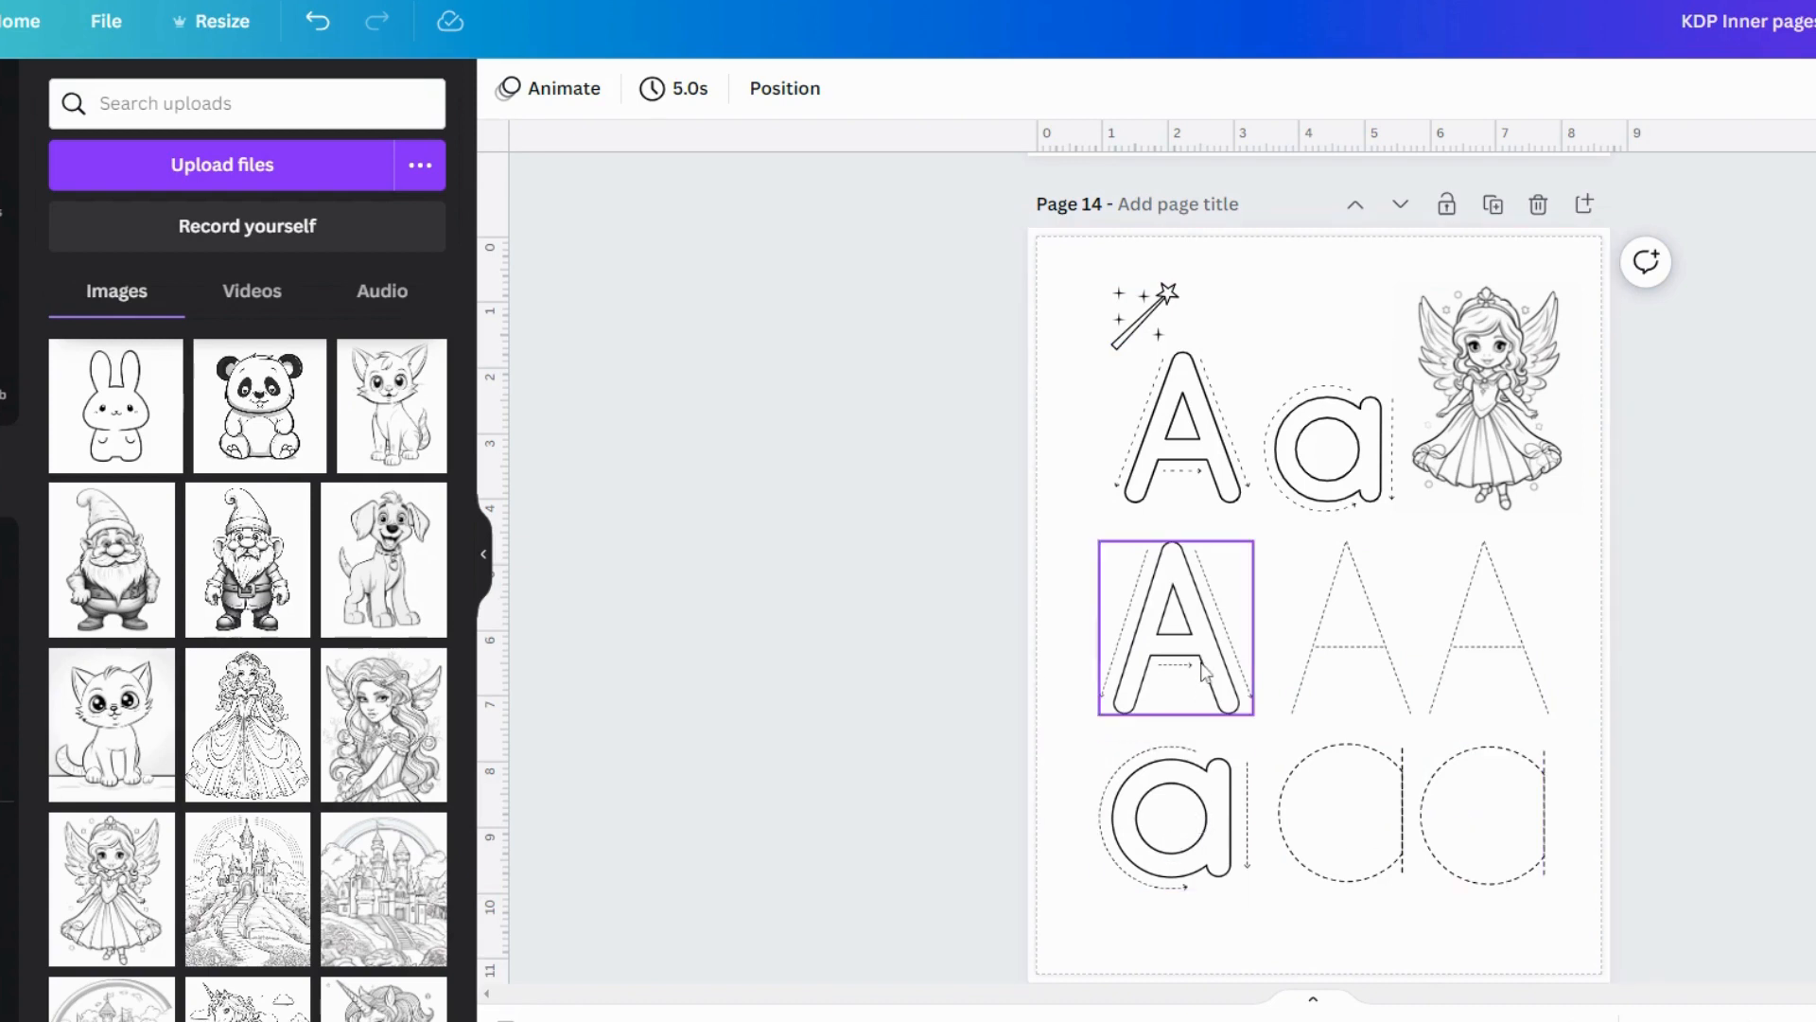
scroll(1717, 584, down, 7)
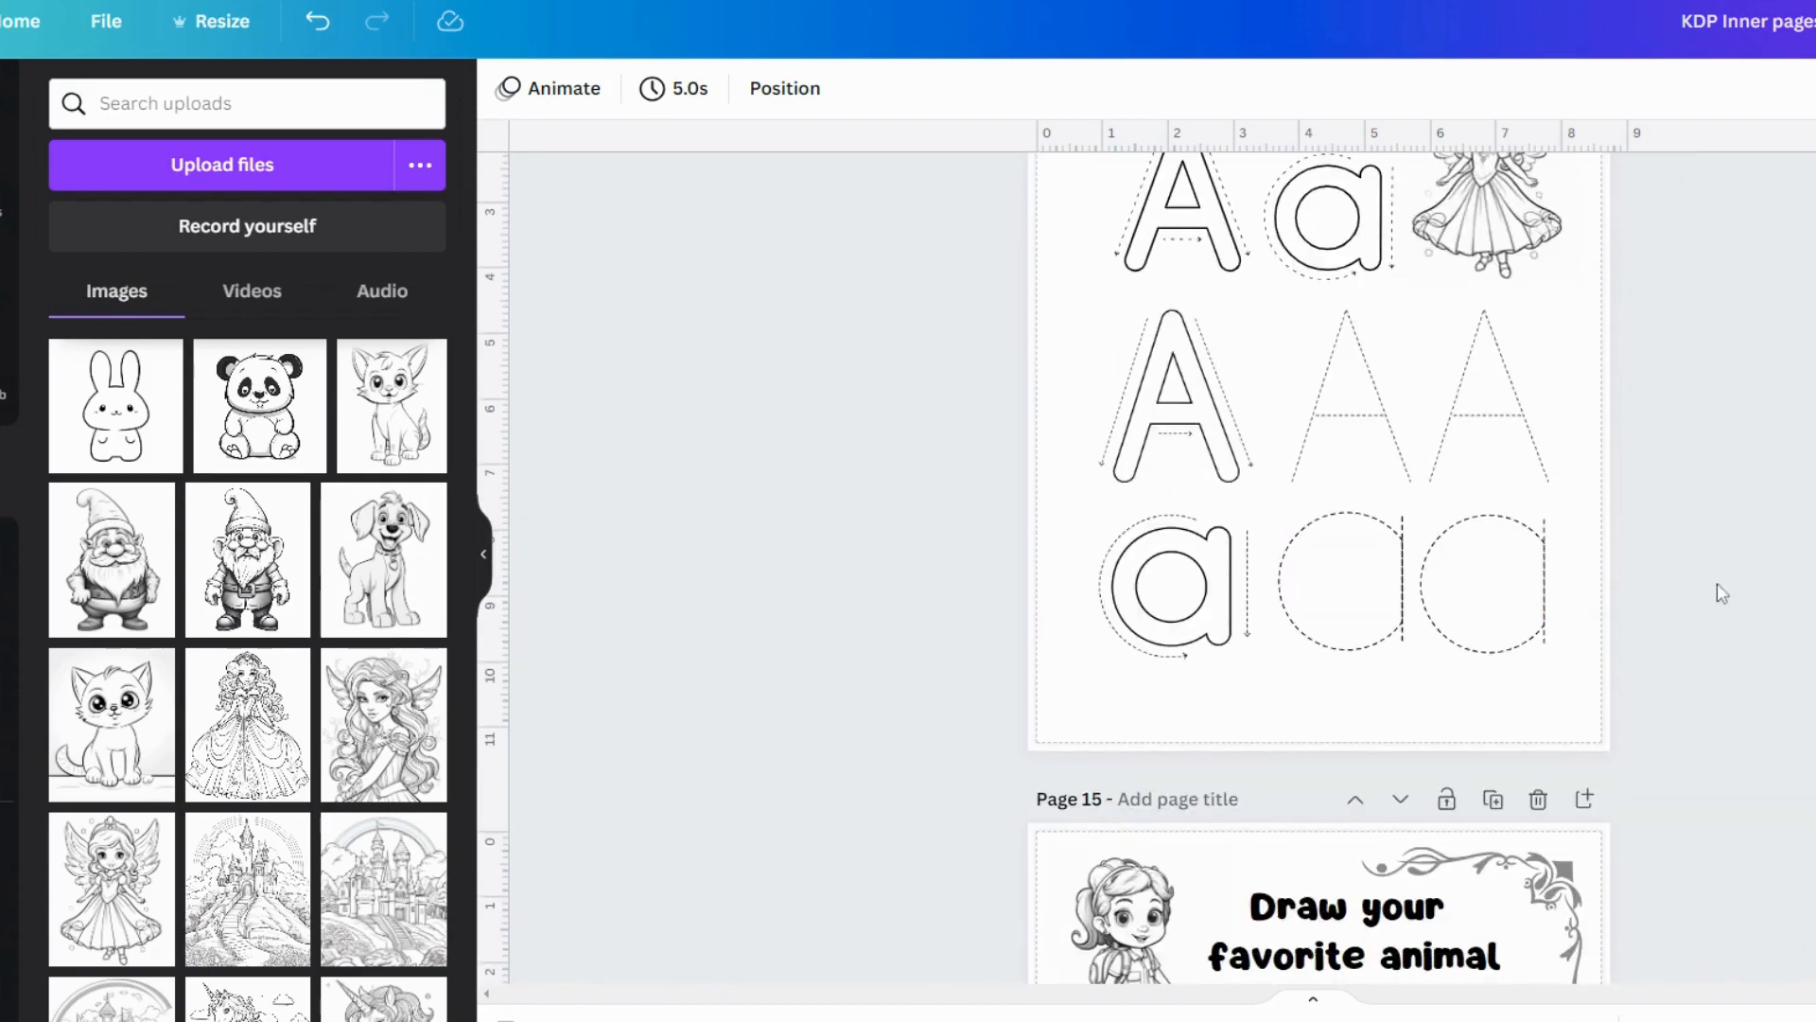
scroll(1717, 584, down, 2)
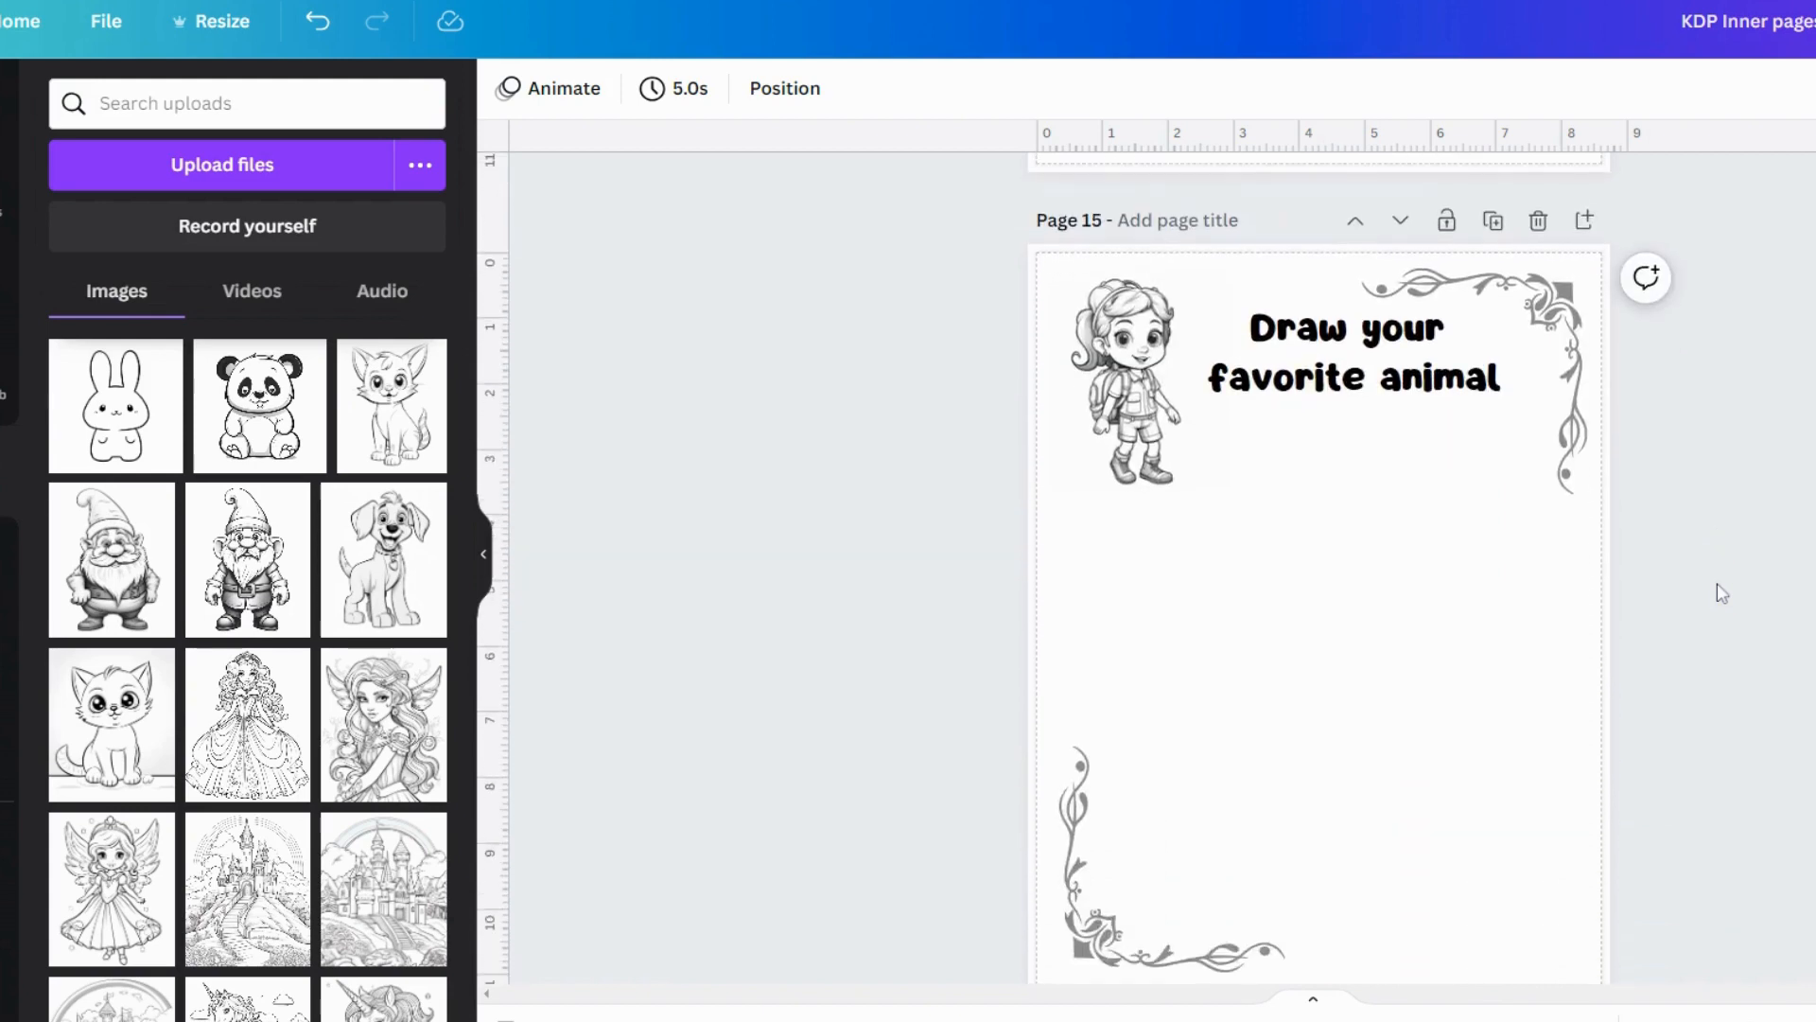
scroll(1717, 585, down, 2)
scroll(1704, 596, up, 2)
scroll(1809, 546, down, 8)
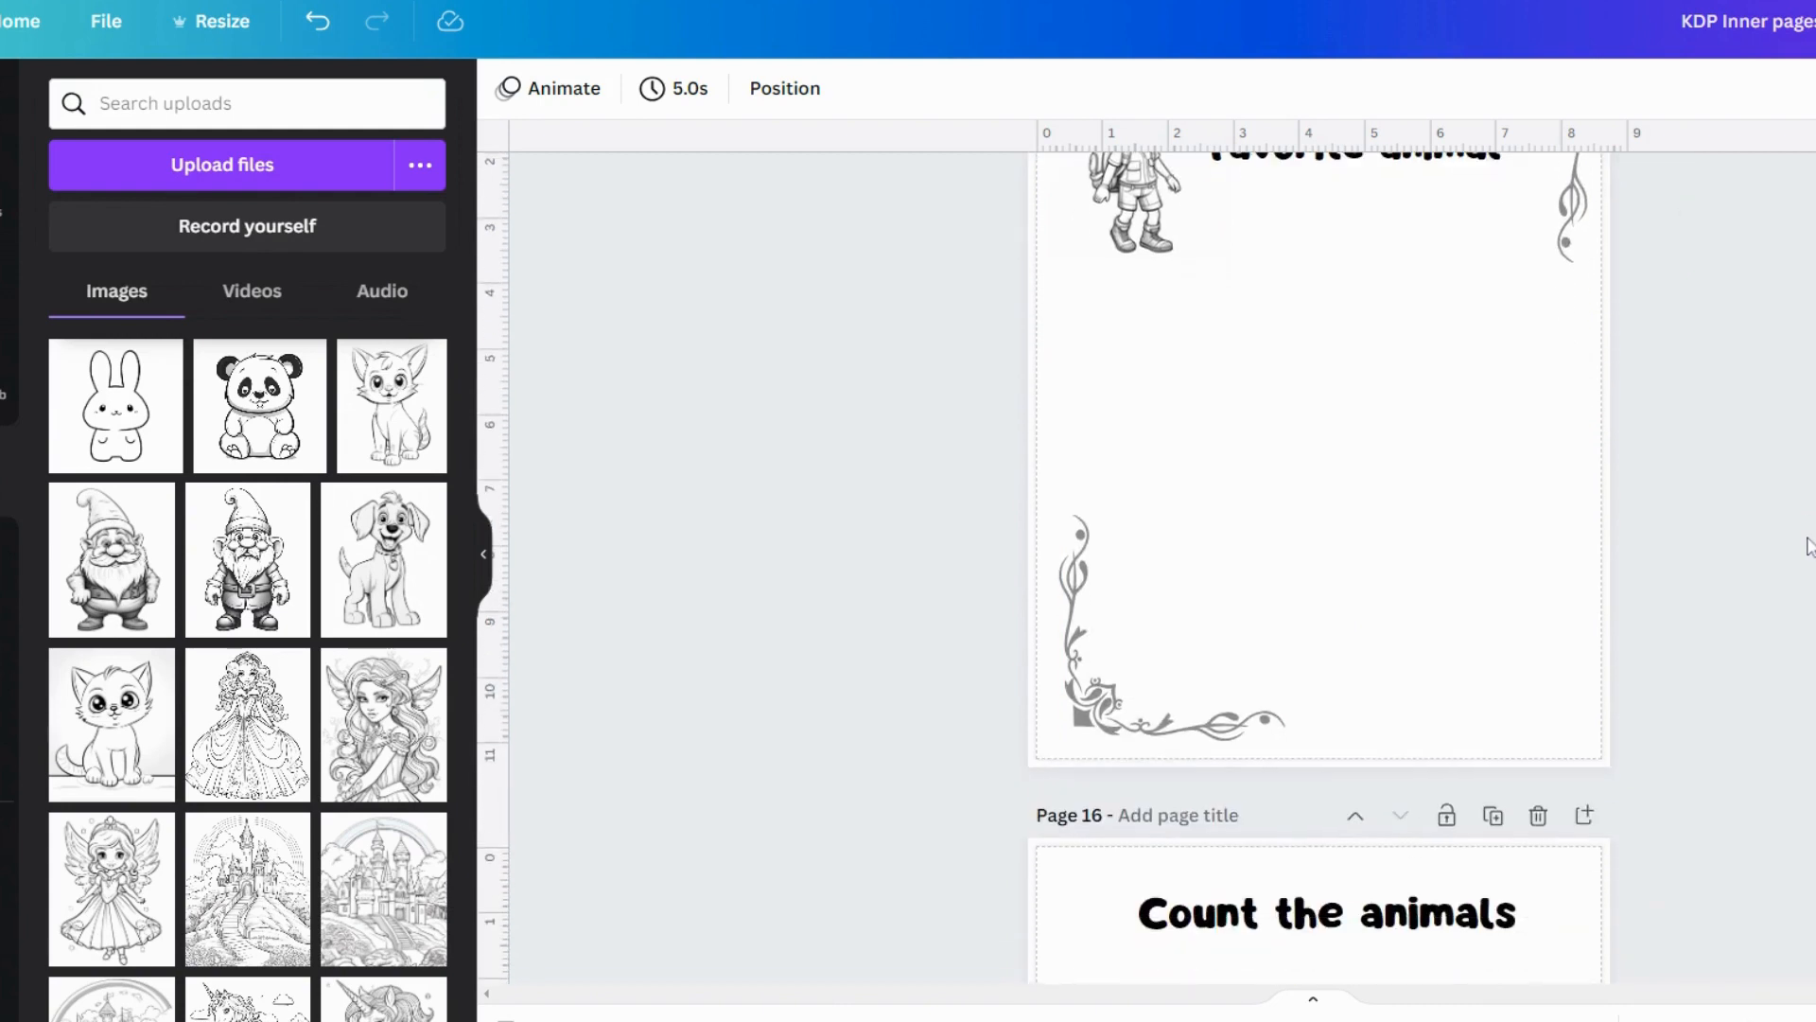
Examine the "Count the animals" addition exercises on page 16 up close, from the kittens to the bunnies
scroll(1809, 546, down, 2)
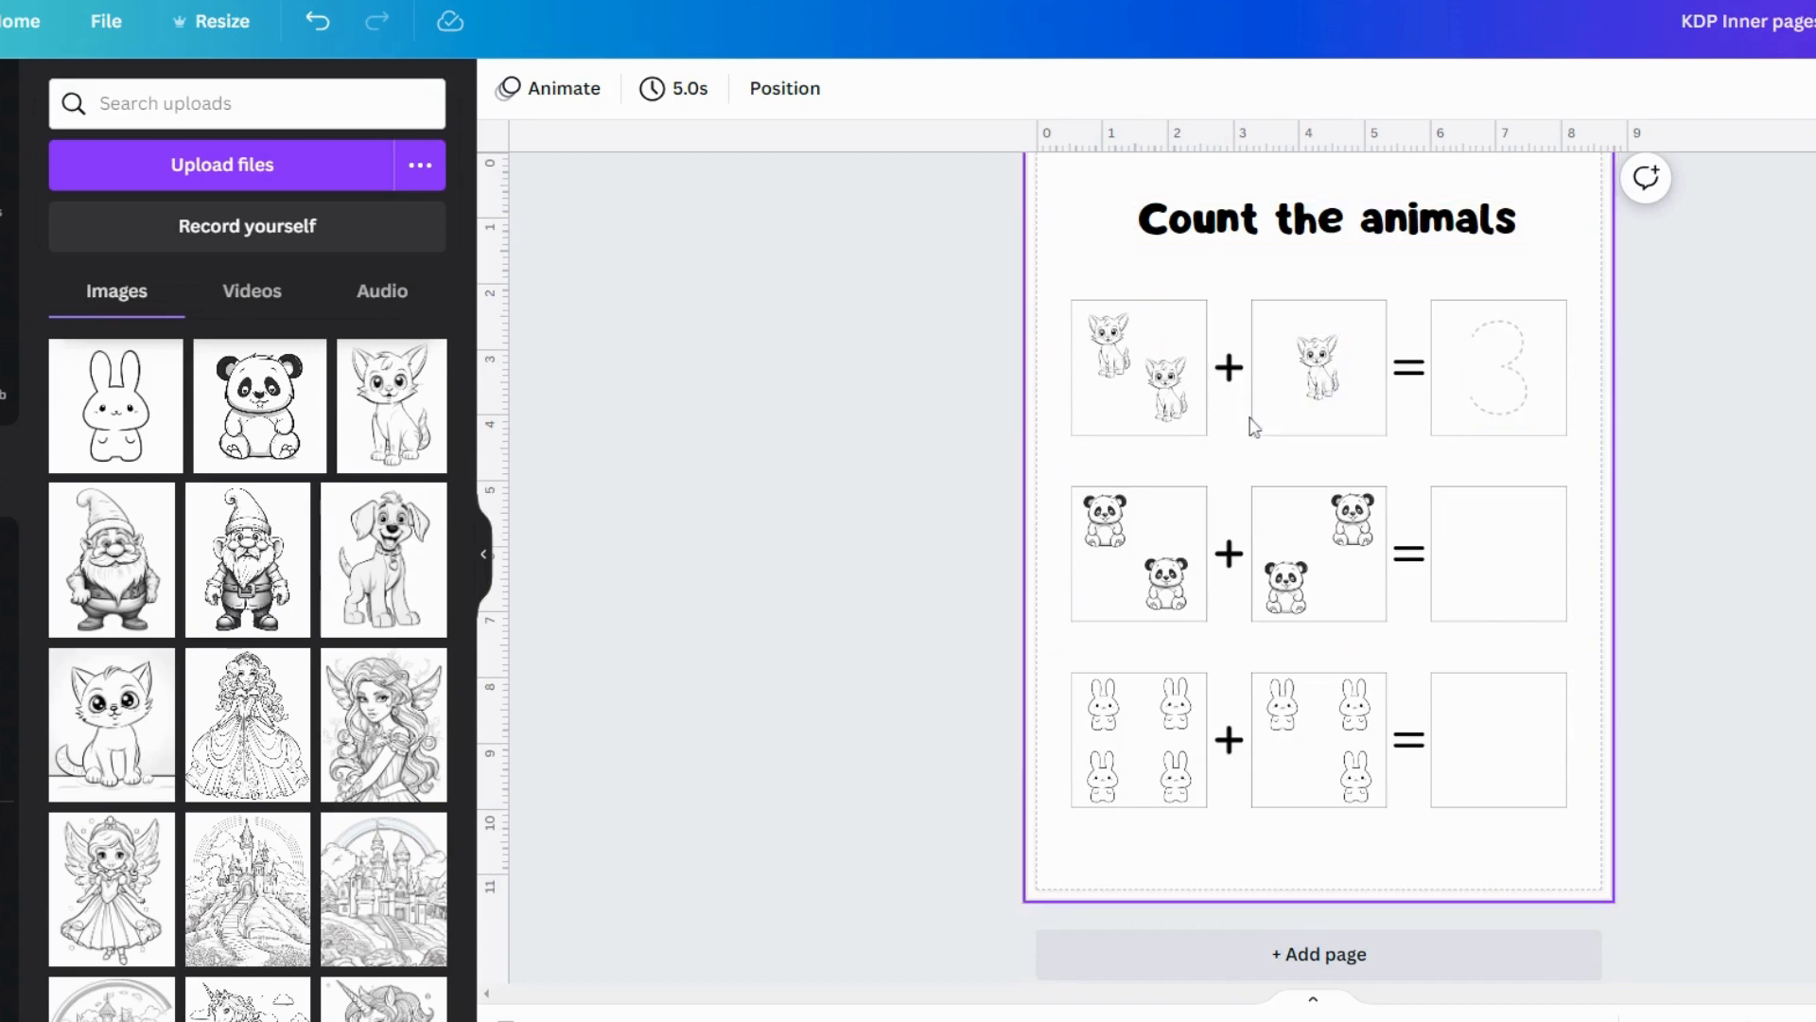
scroll(1250, 525, up, 3)
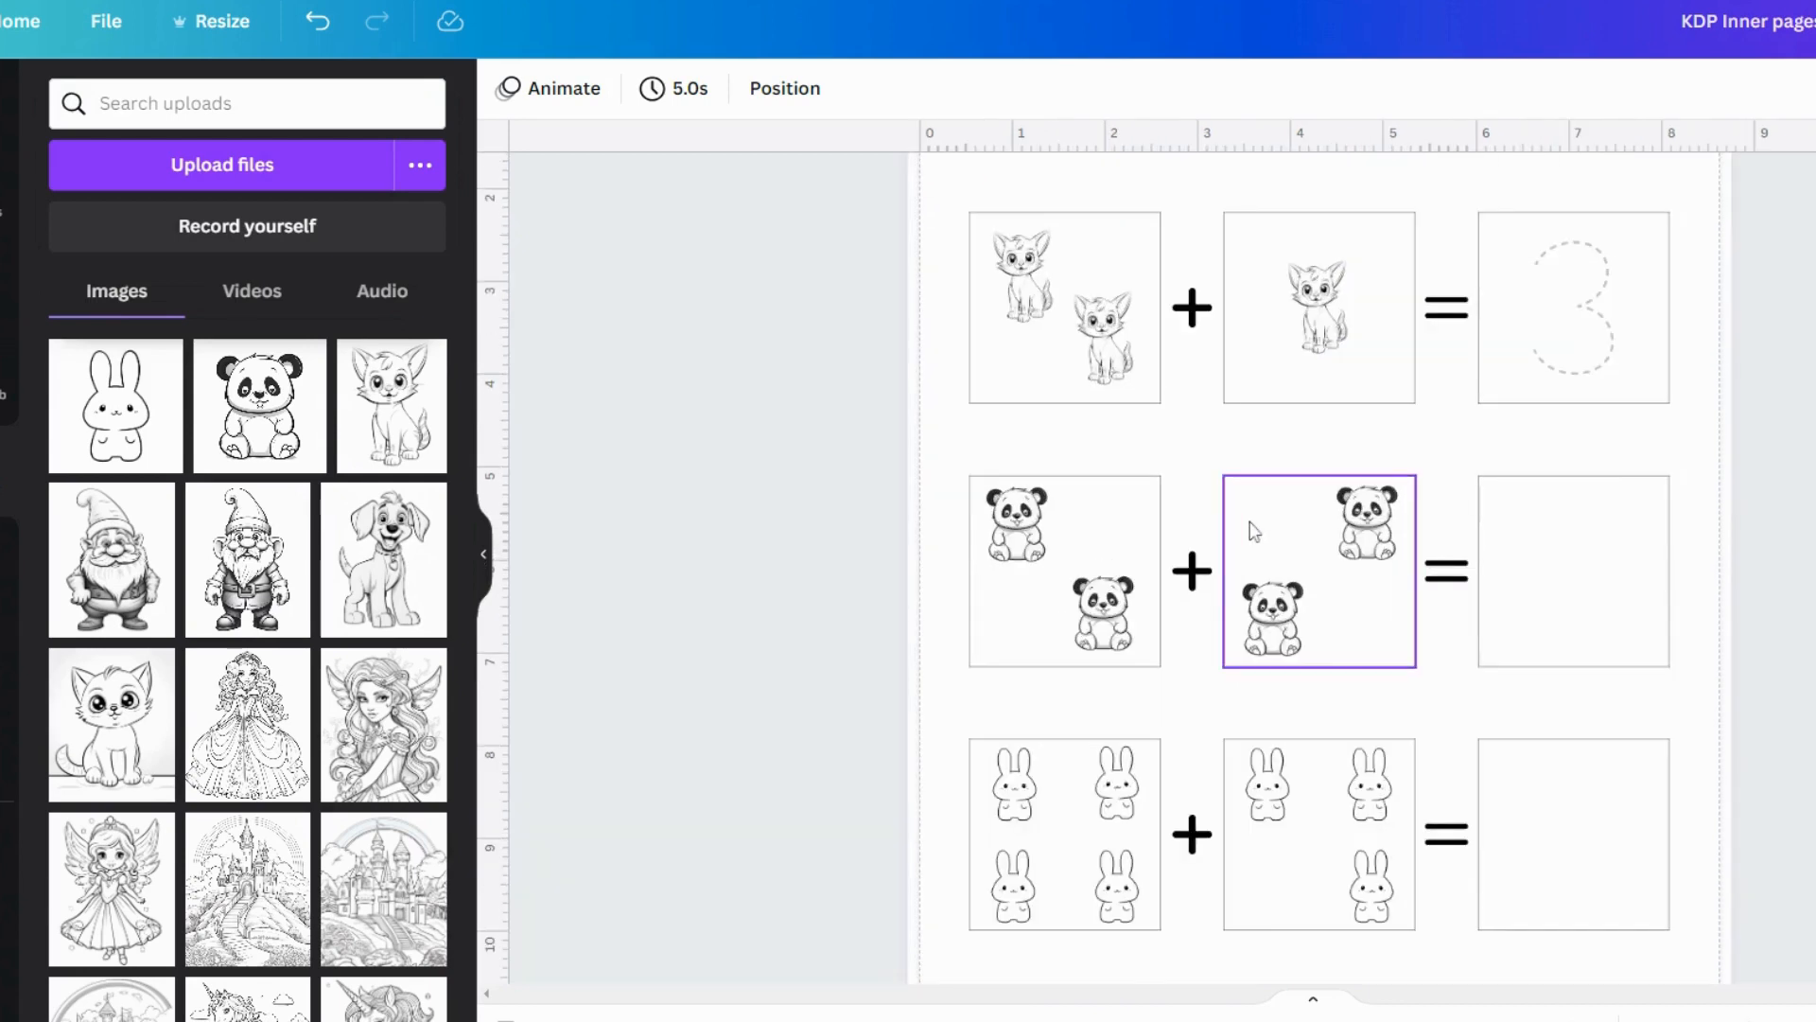
scroll(1254, 529, up, 2)
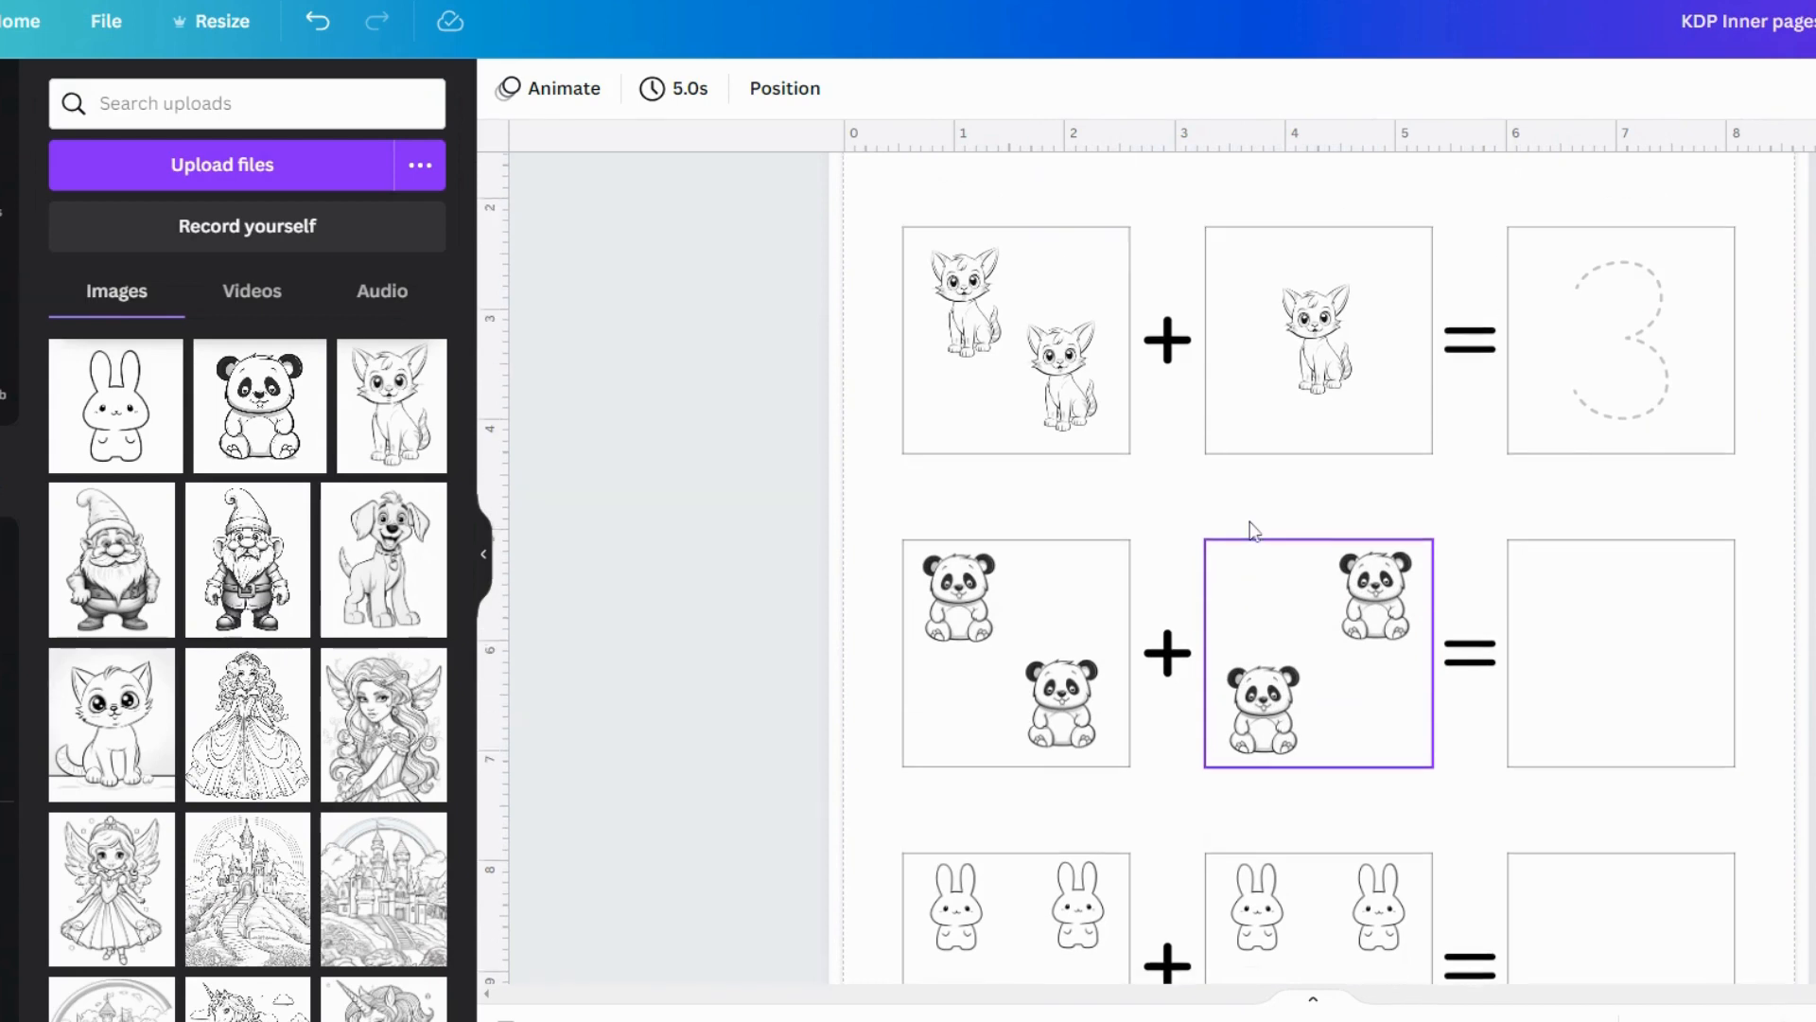
scroll(1252, 529, up, 2)
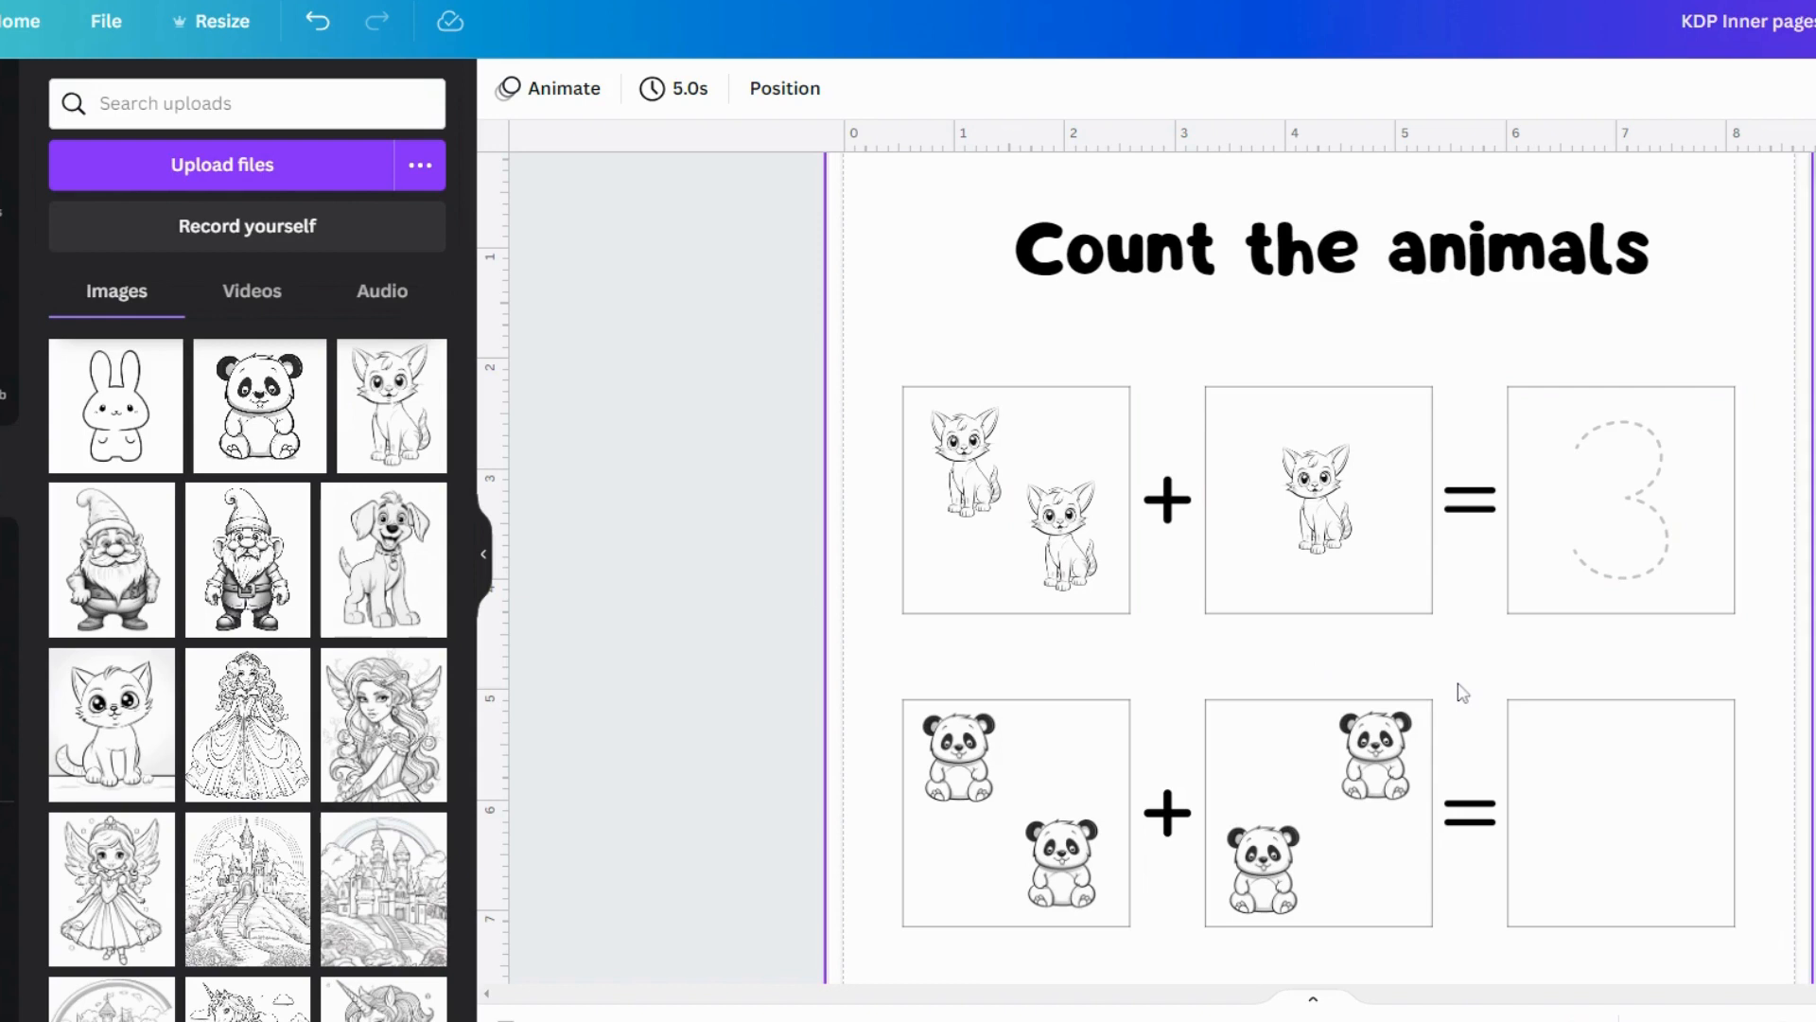
scroll(1461, 693, down, 4)
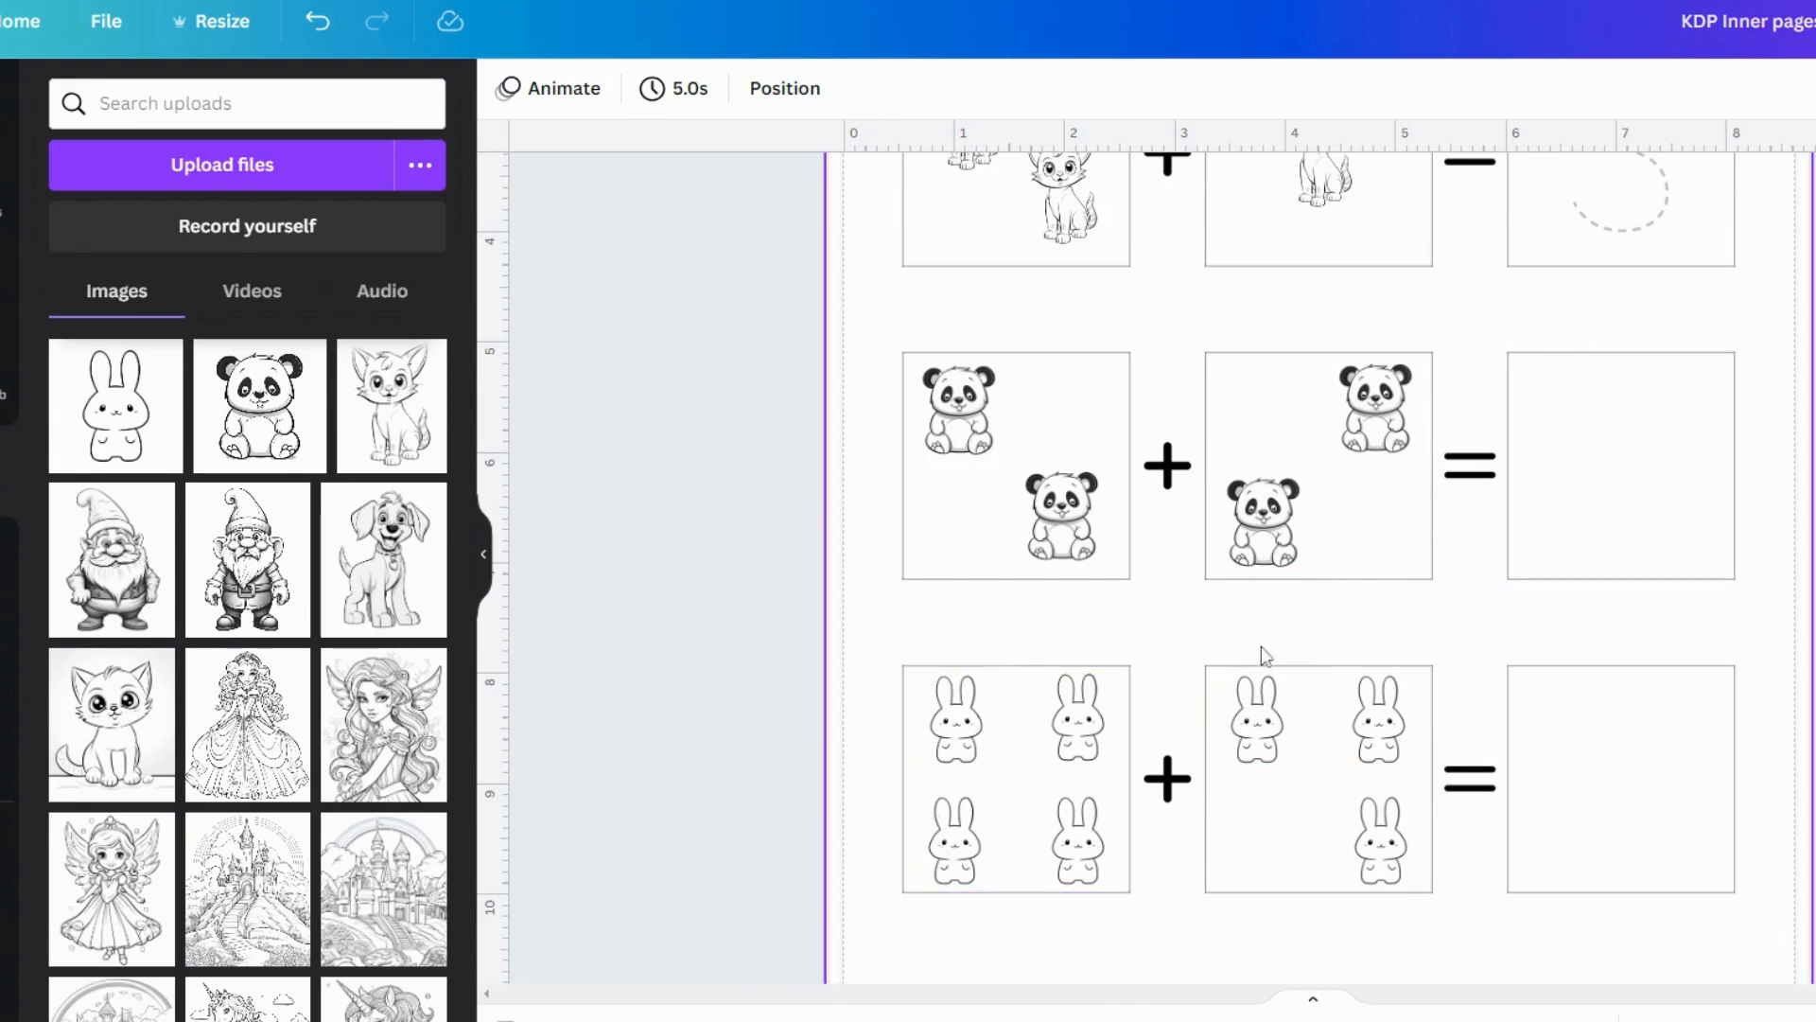
scroll(1282, 653, down, 2)
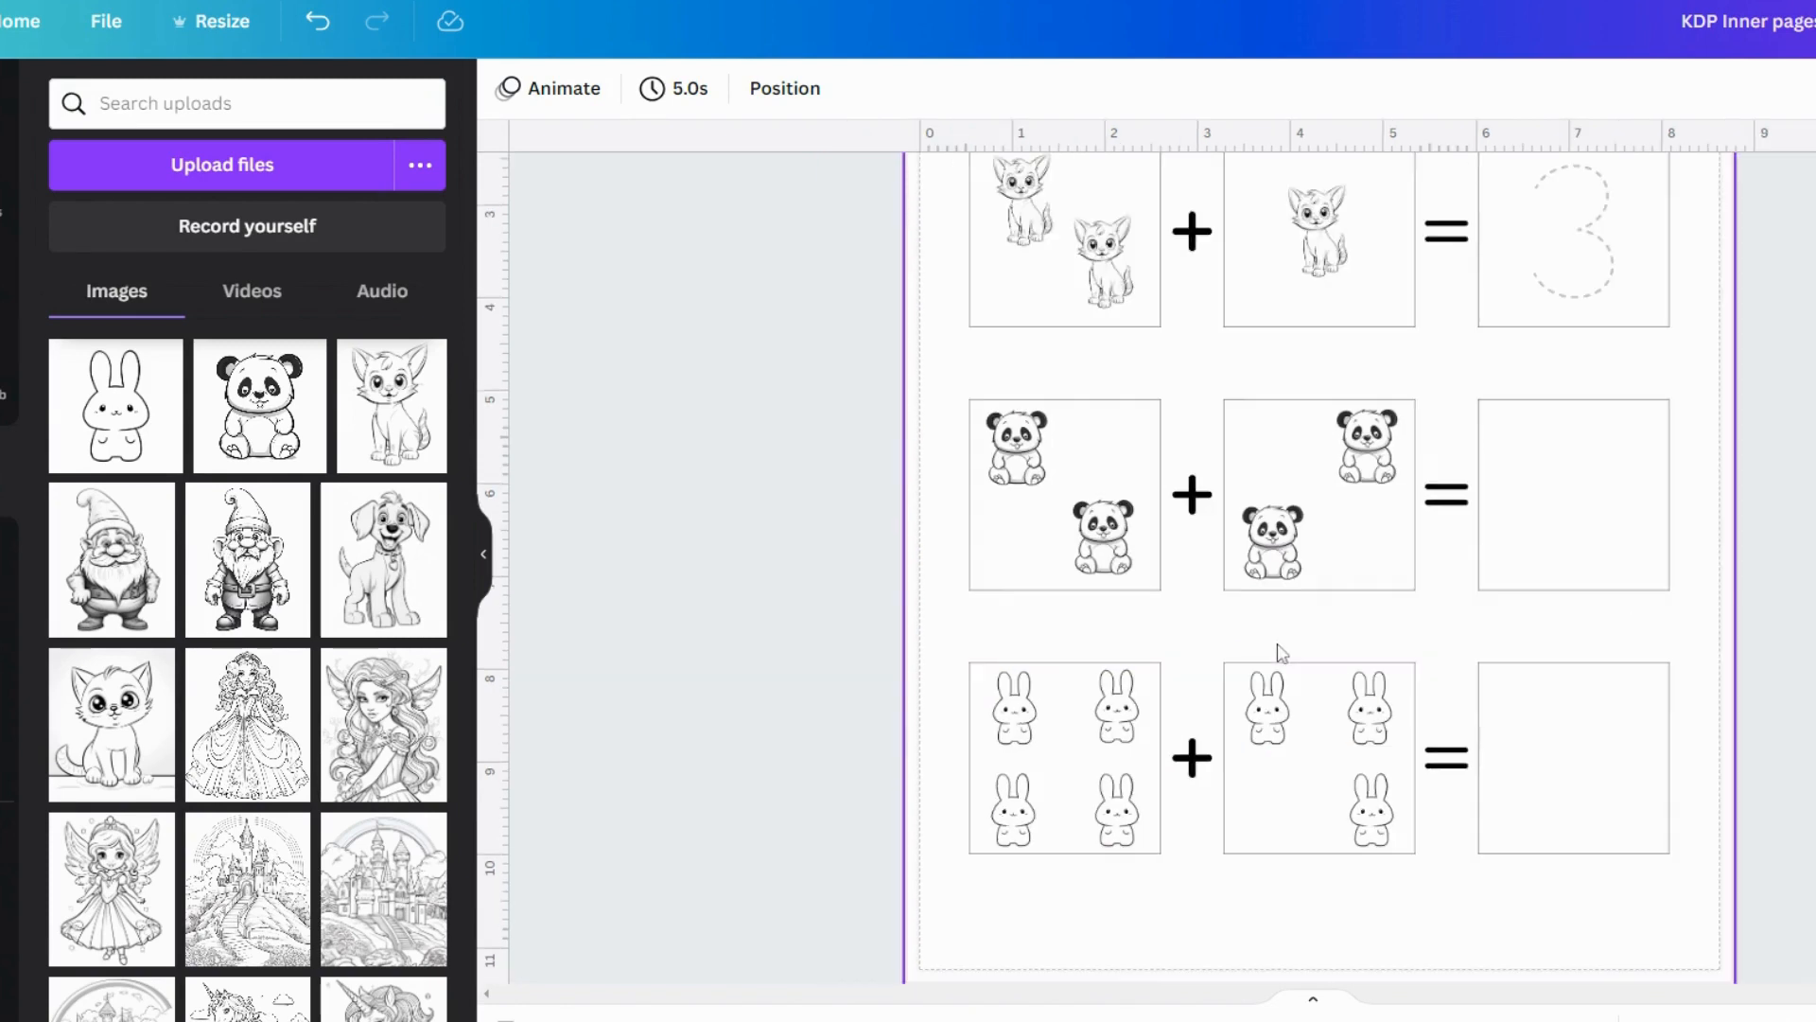
scroll(1279, 651, up, 2)
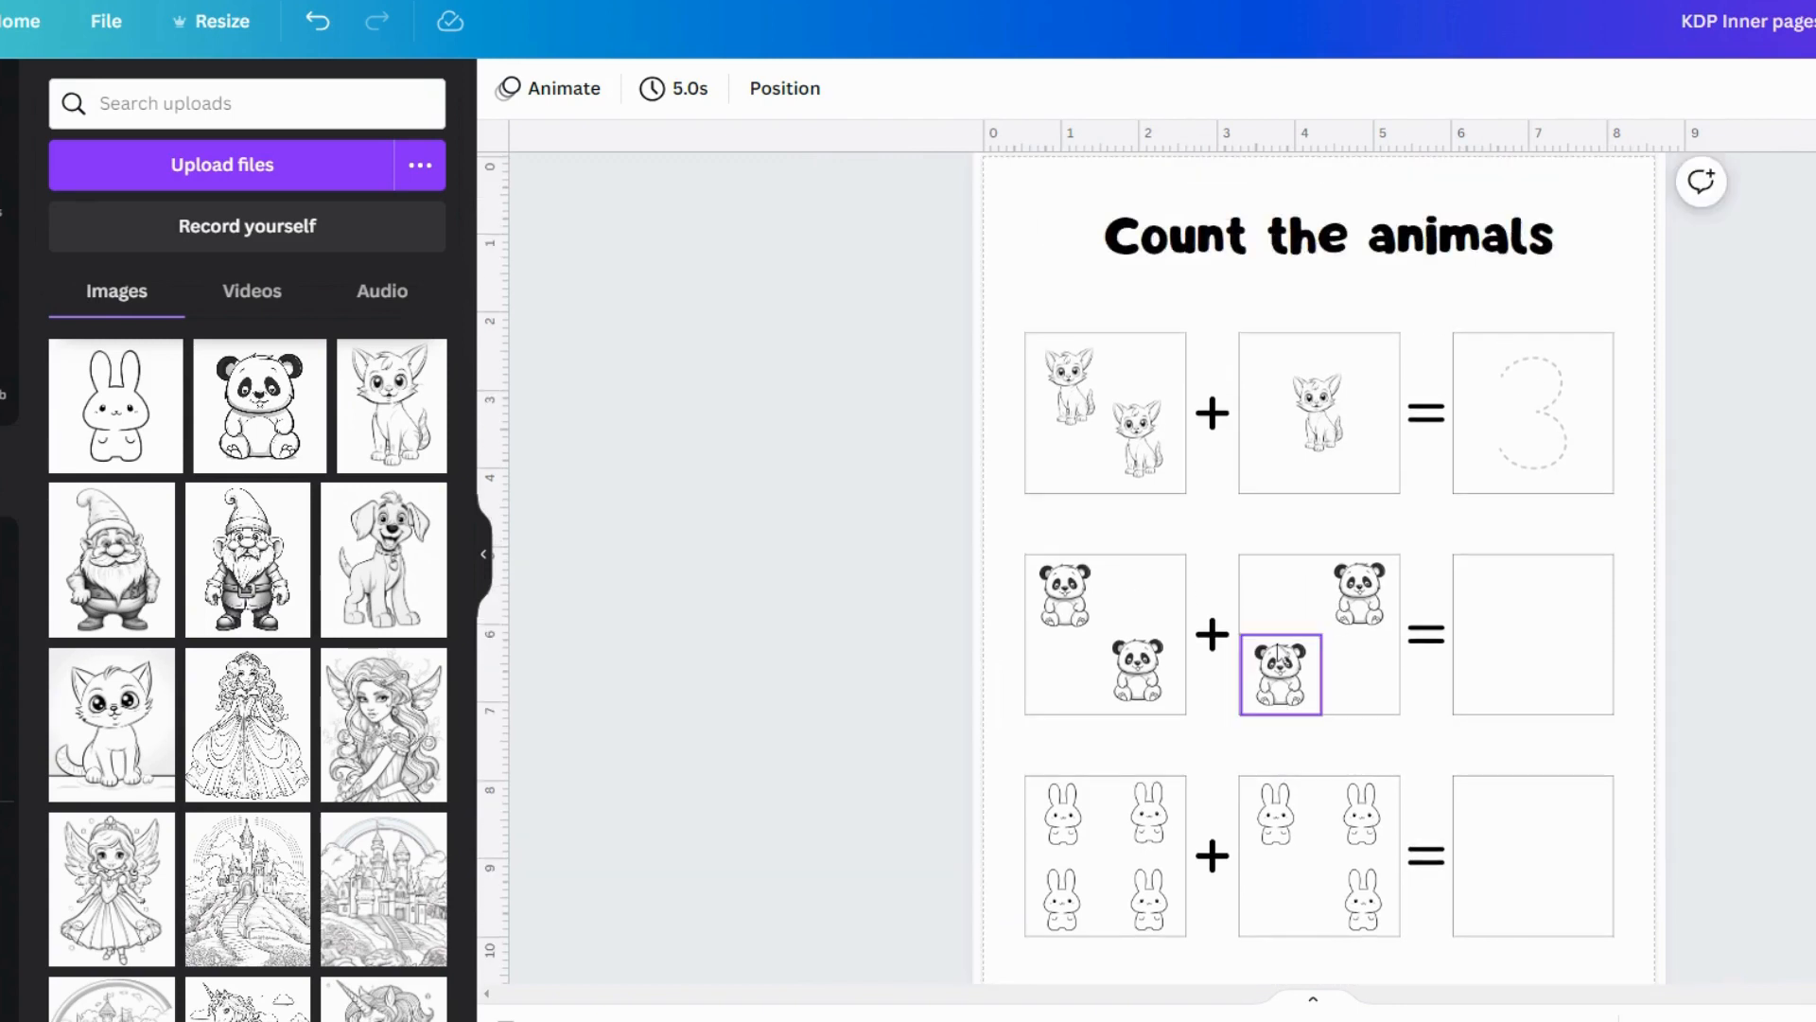